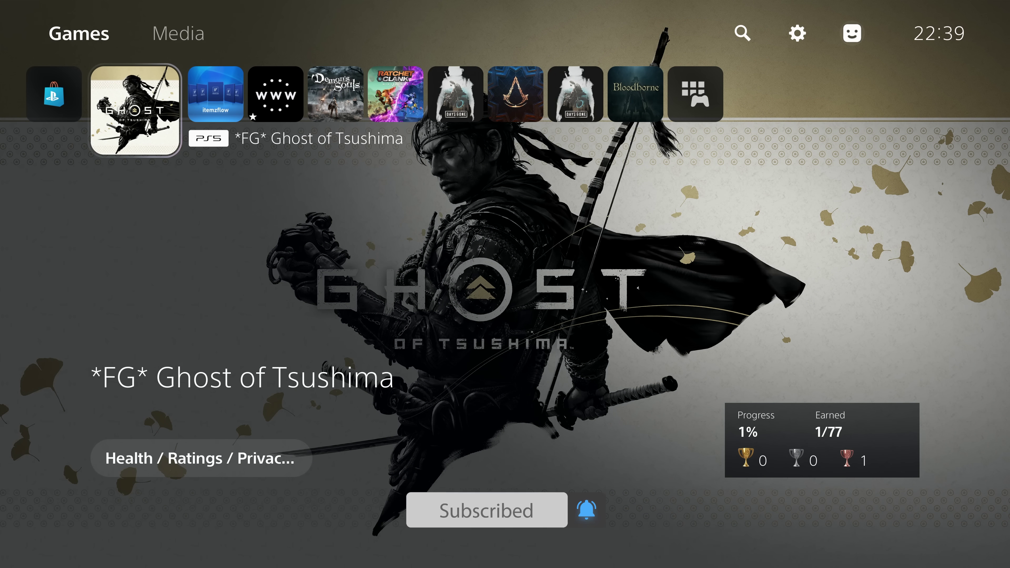
- Step right along the home-screen game row toward the Itemzflow game manager tile
key(Right)
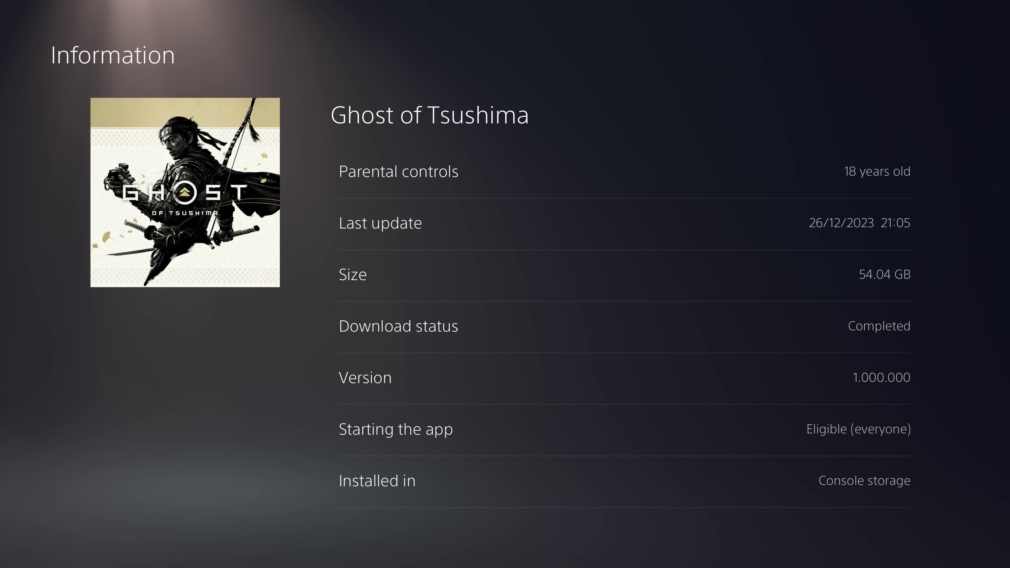
key(Escape)
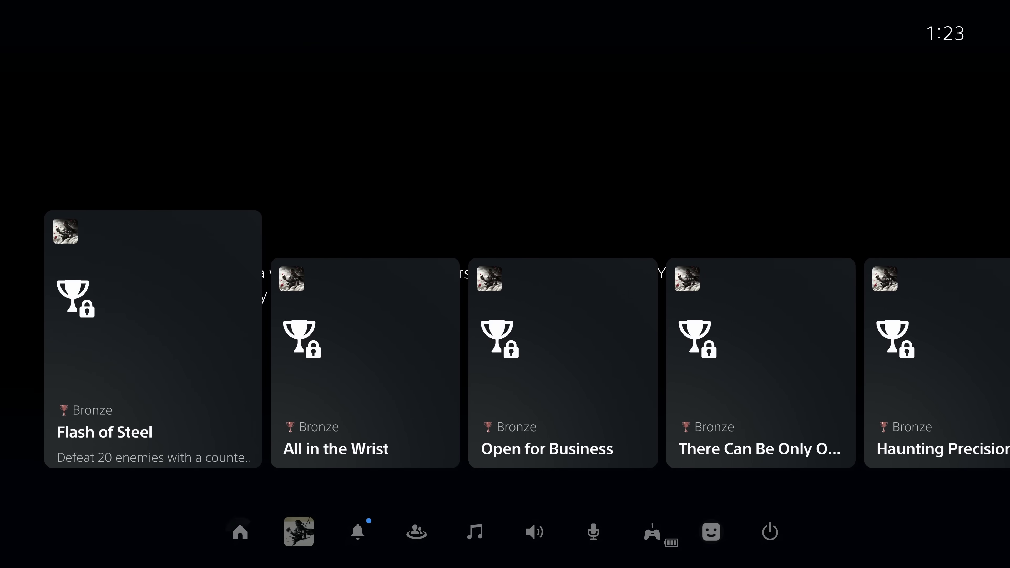
- From the Control Center, check the active games list, return Home, and move to the Internet Browser tile
key(Return)
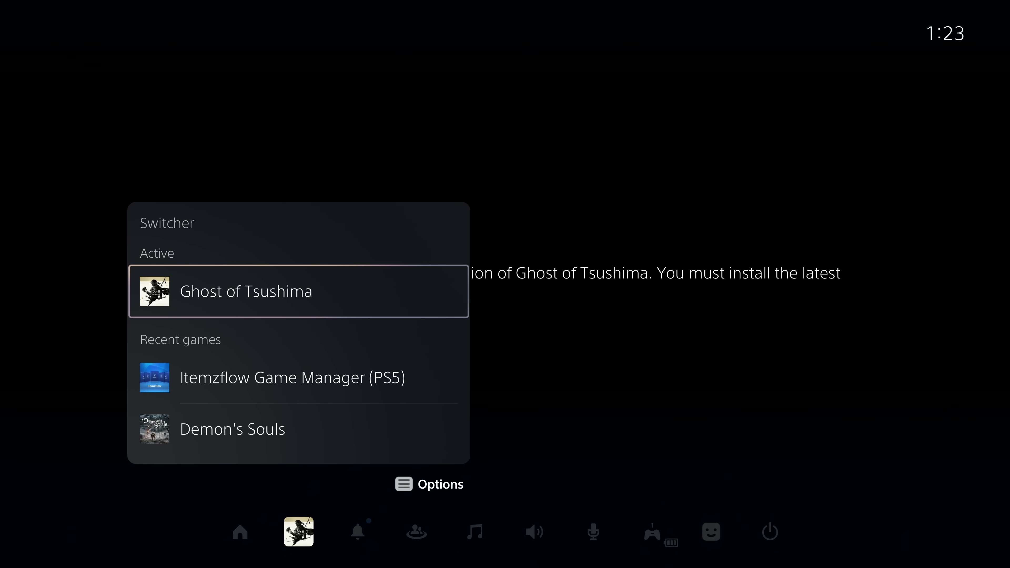
key(Escape)
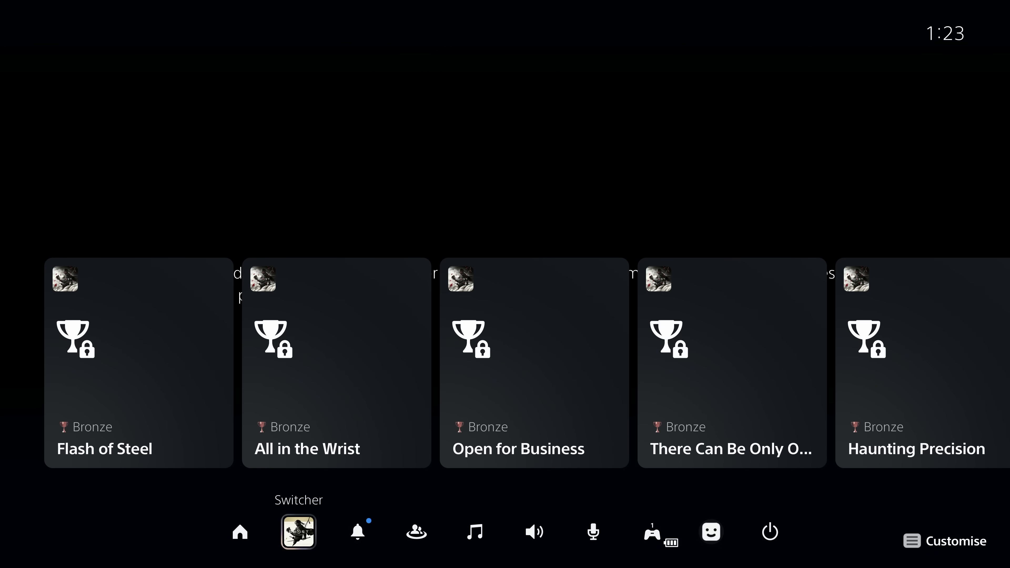
key(Right)
key(Left)
key(Left)
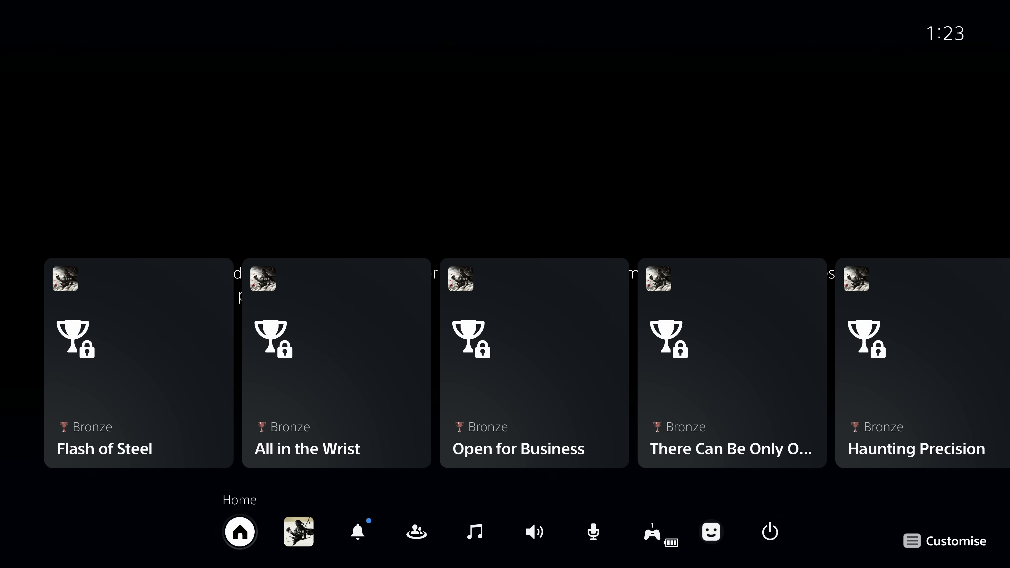
key(Return)
key(Right)
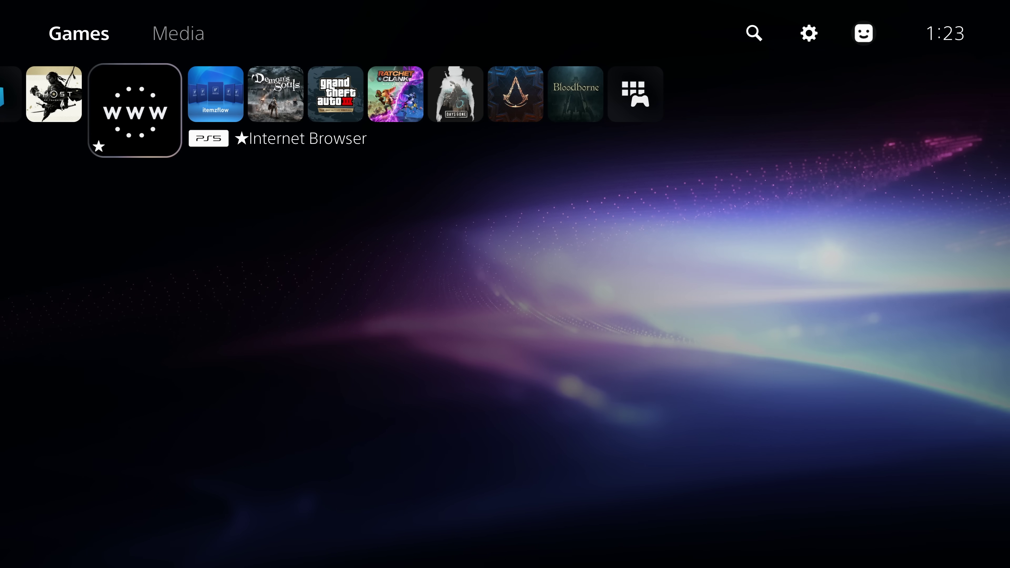
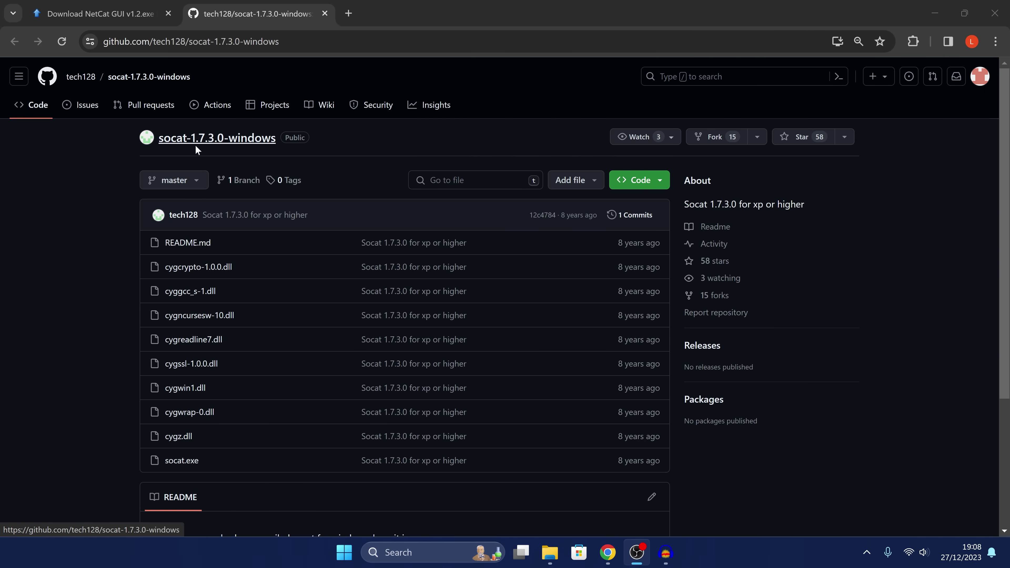
- Check the socat repository's Download ZIP option, then confirm the NetCat GUI page shows v1.2
click(641, 180)
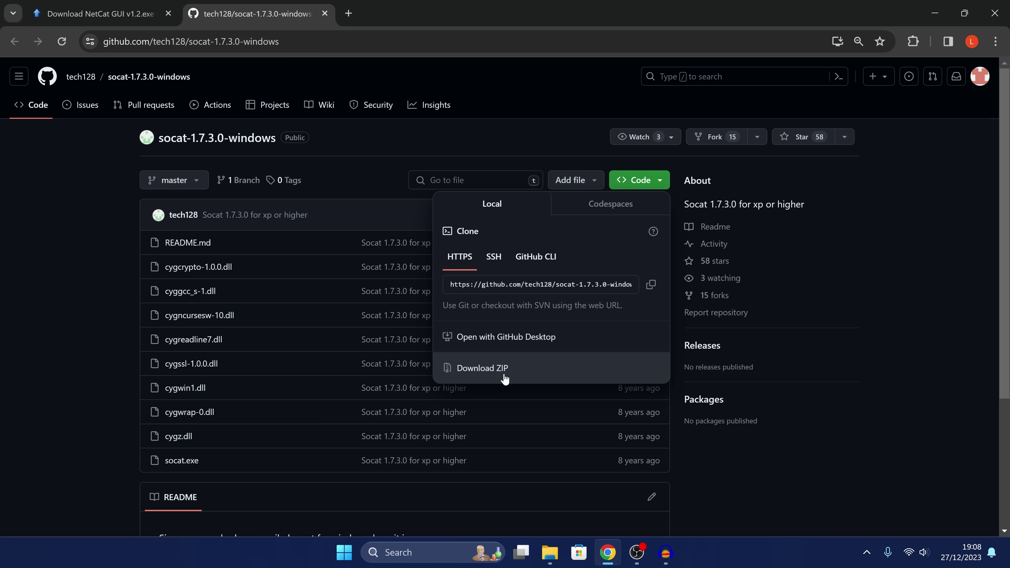
click(107, 284)
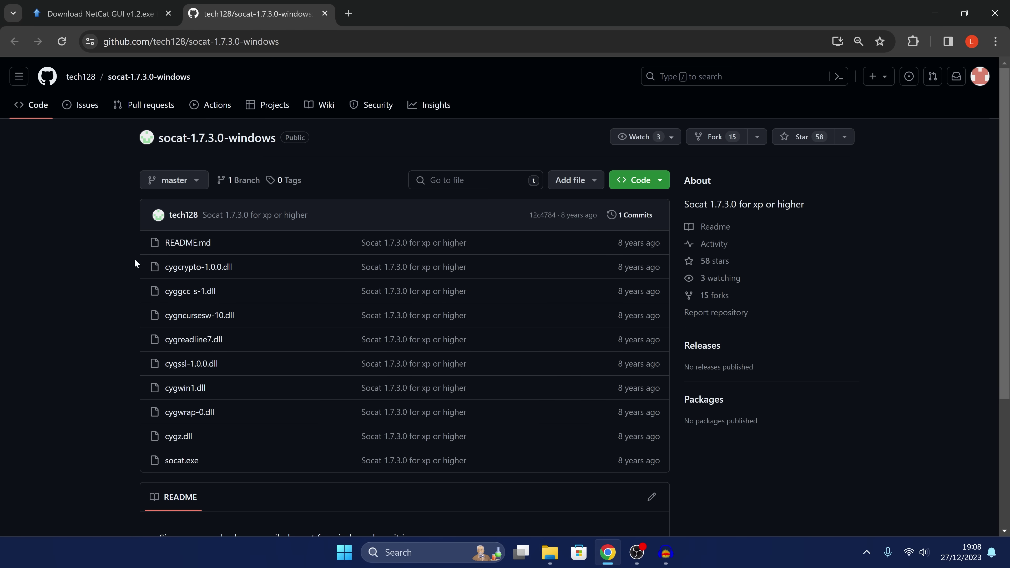
click(127, 9)
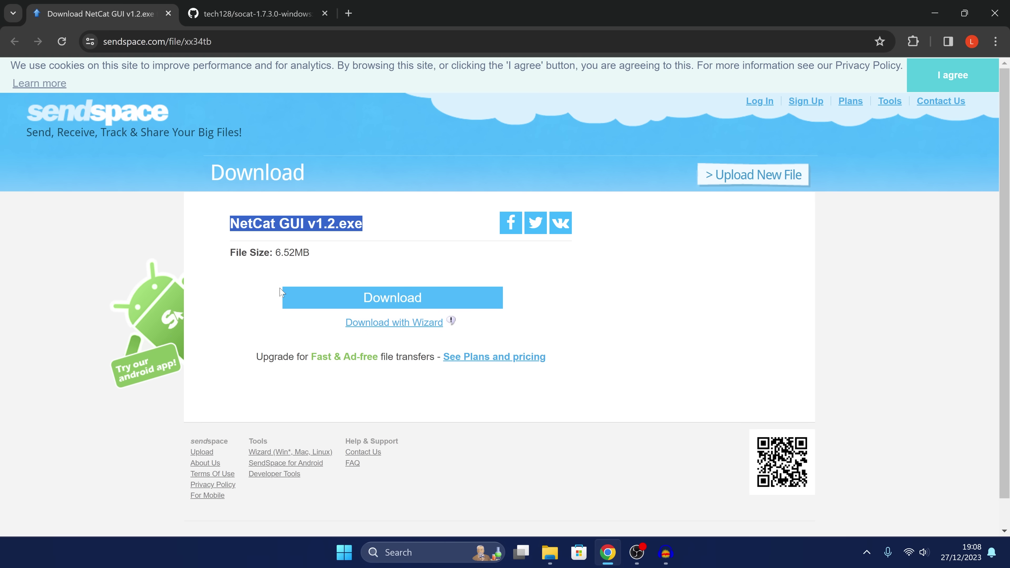
drag(339, 224, 305, 224)
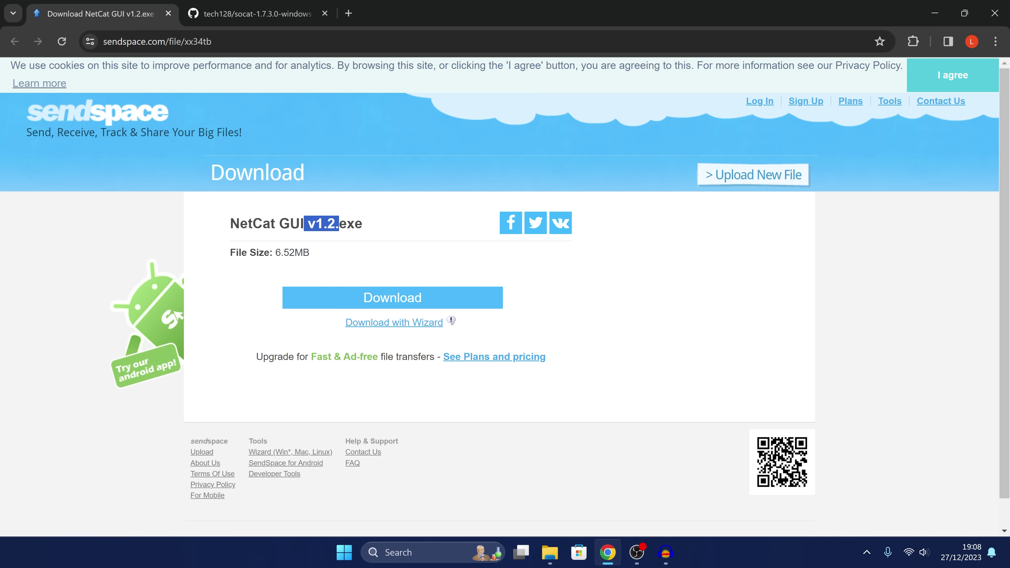
- Minimize Chrome and select the sleirs_dumper payload among the desktop downloads
click(372, 229)
click(936, 13)
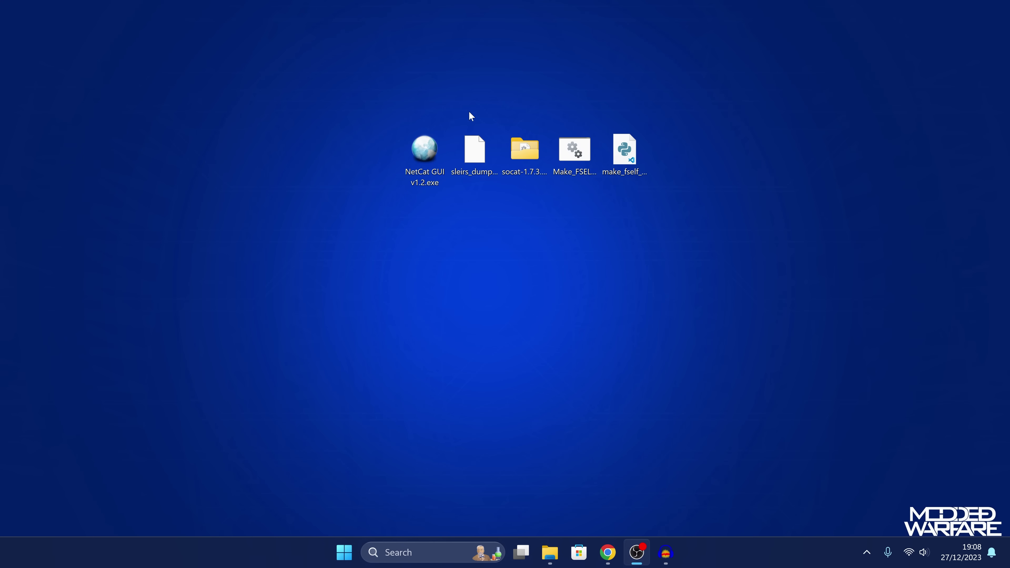
click(476, 163)
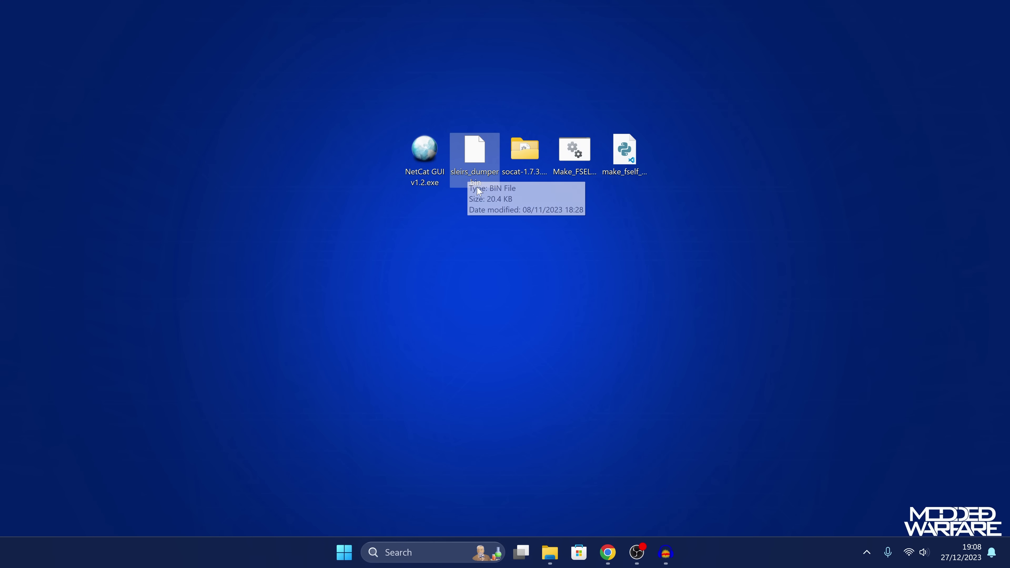
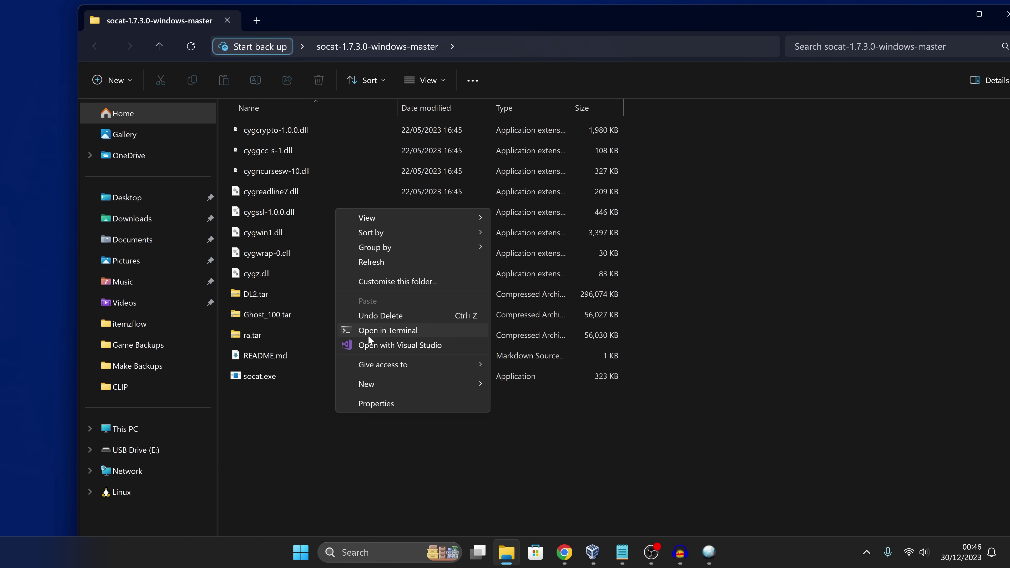
- Open a terminal in the socat-1.7.3.0-windows-master folder from File Explorer
click(388, 330)
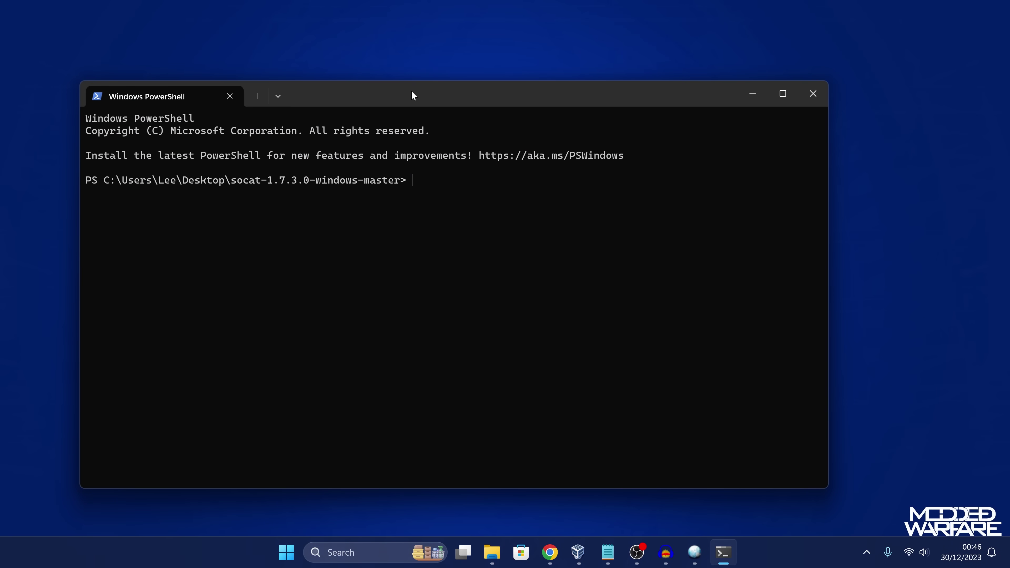
- Start Command Prompt inside the PowerShell terminal by running cmd
drag(411, 90, 465, 65)
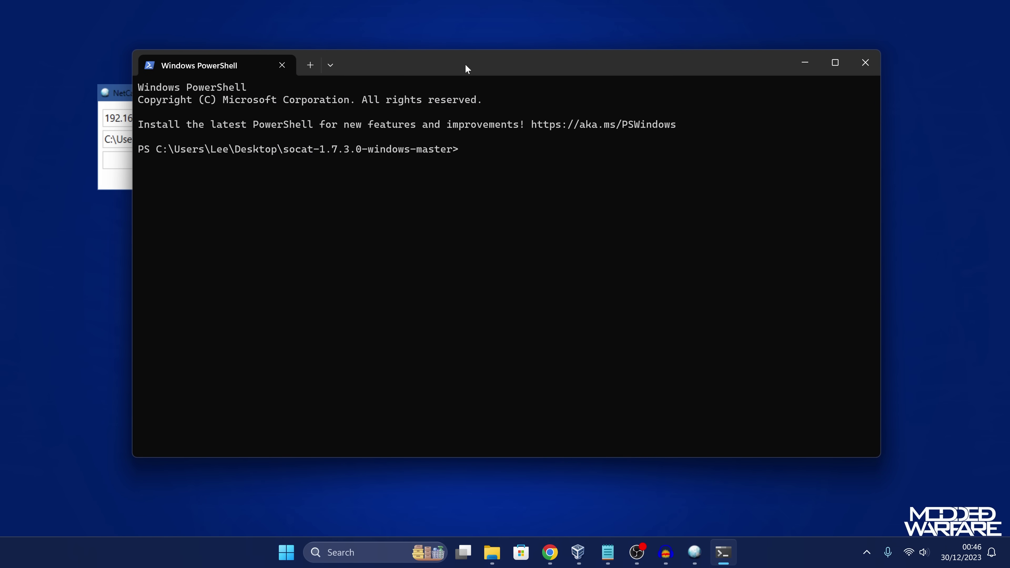
text(cm)
text(d)
key(Return)
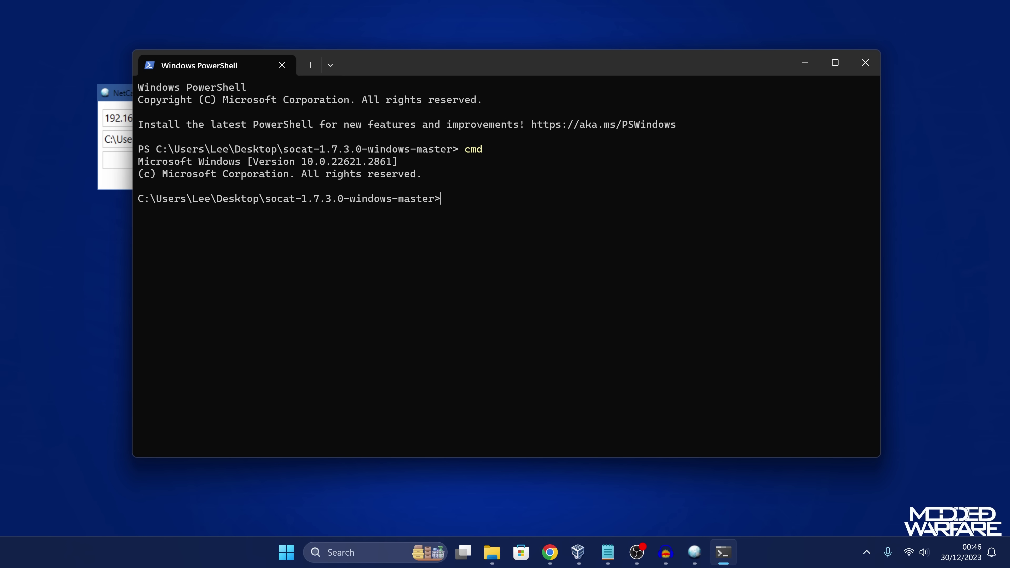
- Clear the screen and paste the socat command that saves ra.tar from port 9023
text(cls)
key(Return)
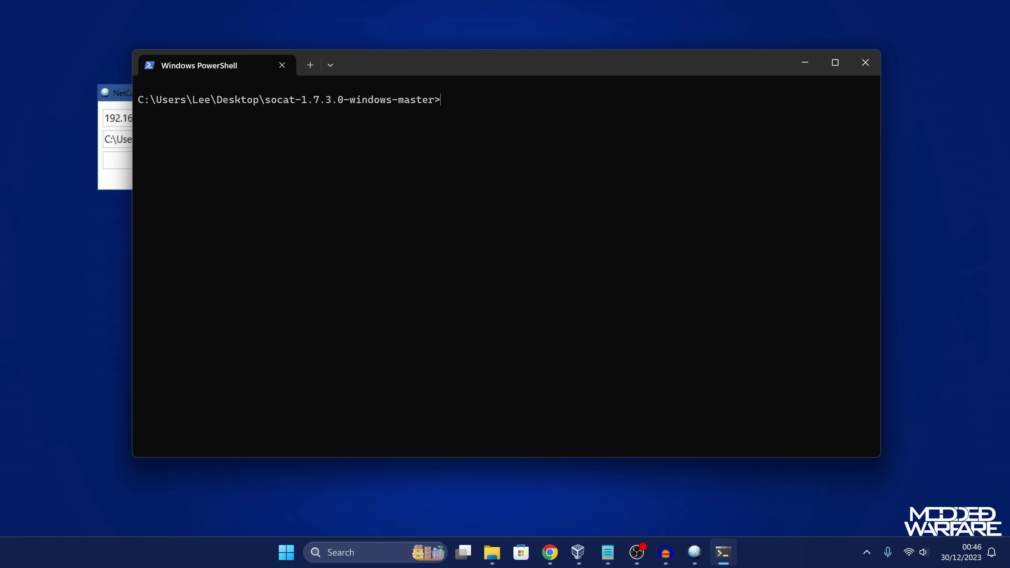
text(socat -u -d -d -d TCP:ps5.ip:9023,reuseaddr OPEN:ra.tar,creat)
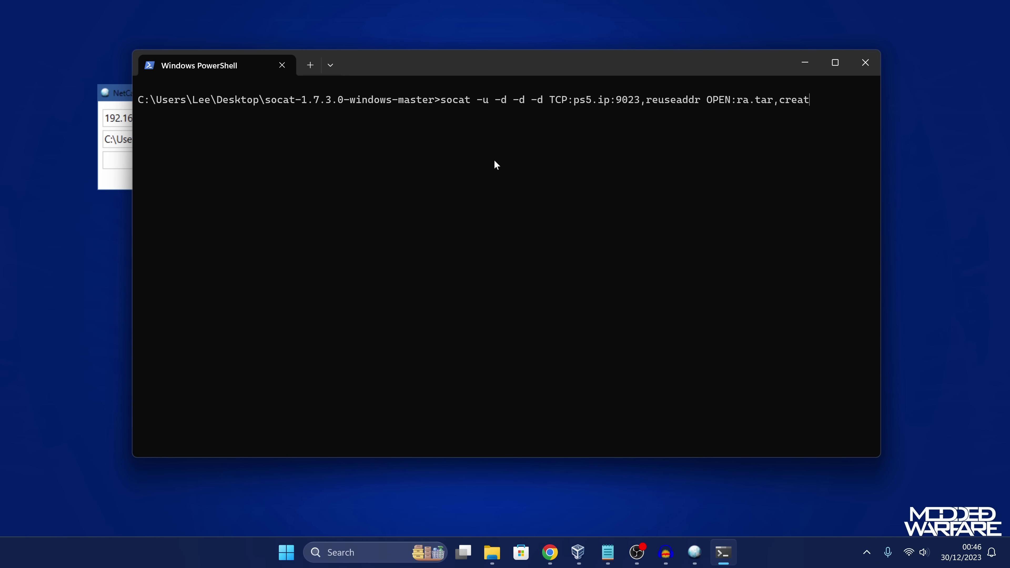
- Replace the ps5.ip placeholder with the PS5 address 192.168.137.176
key(Left)
key(BackSpace)
key(BackSpace)
key(BackSpace)
key(BackSpace)
key(BackSpace)
key(BackSpace)
text(192.1)
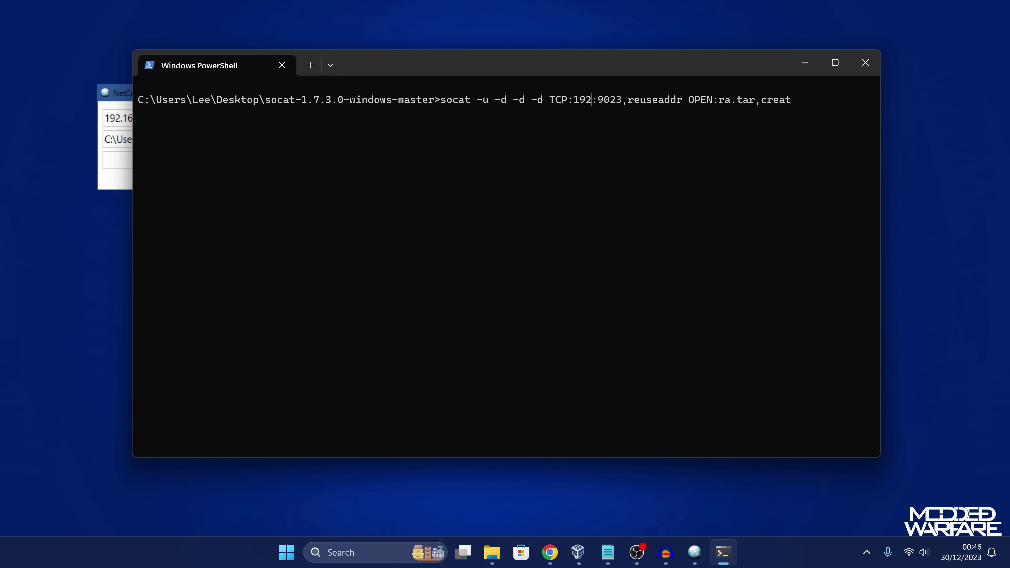
text(68.)
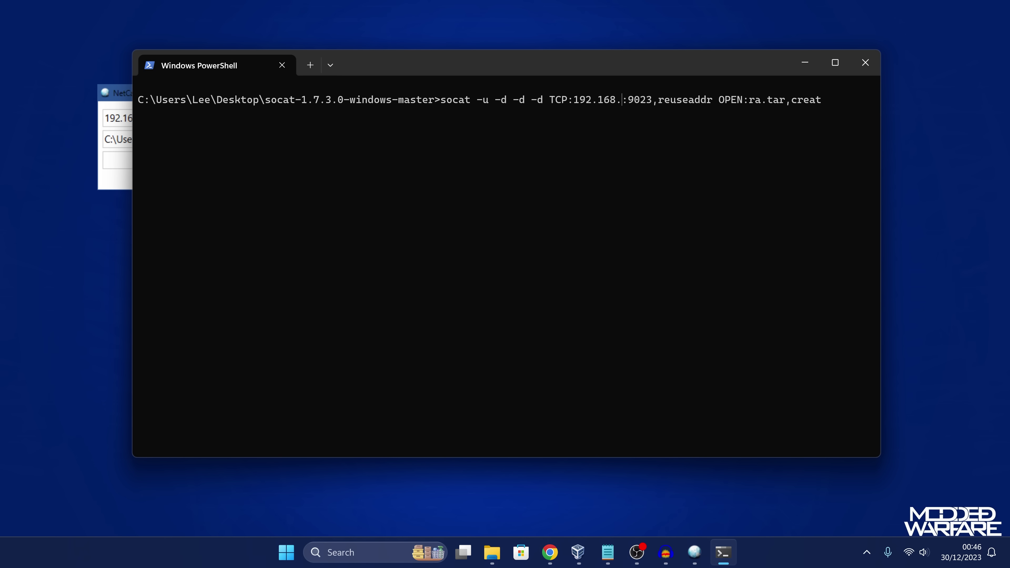
text(137.176)
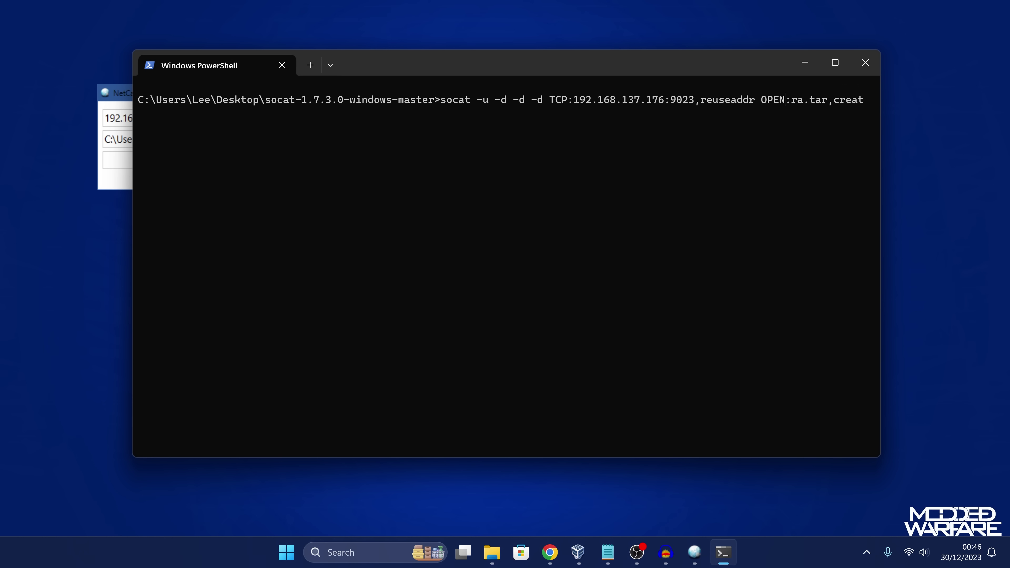
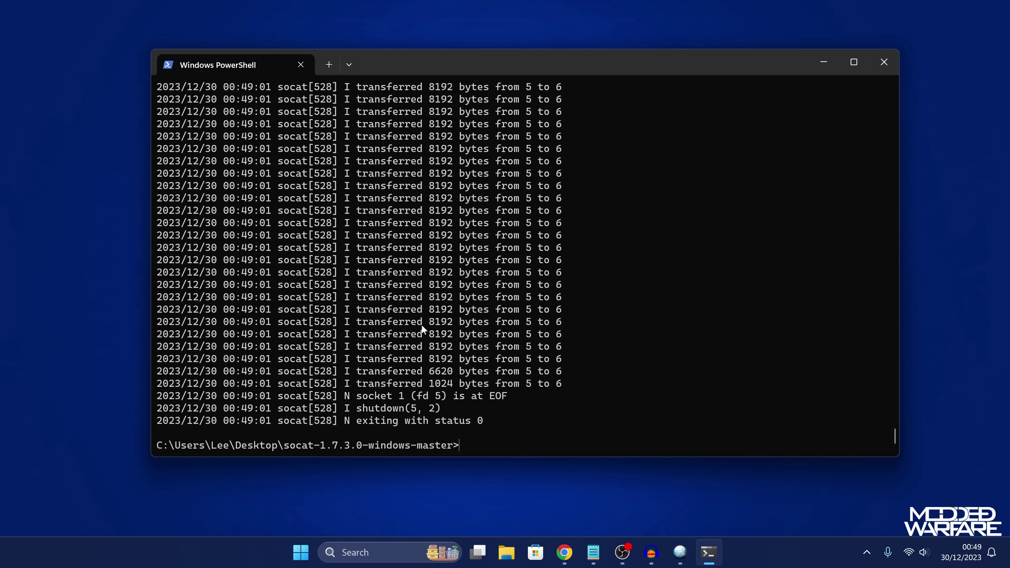
- Highlight the socat 'exiting with status 0' line confirming the ra.tar transfer finished
drag(357, 421, 463, 422)
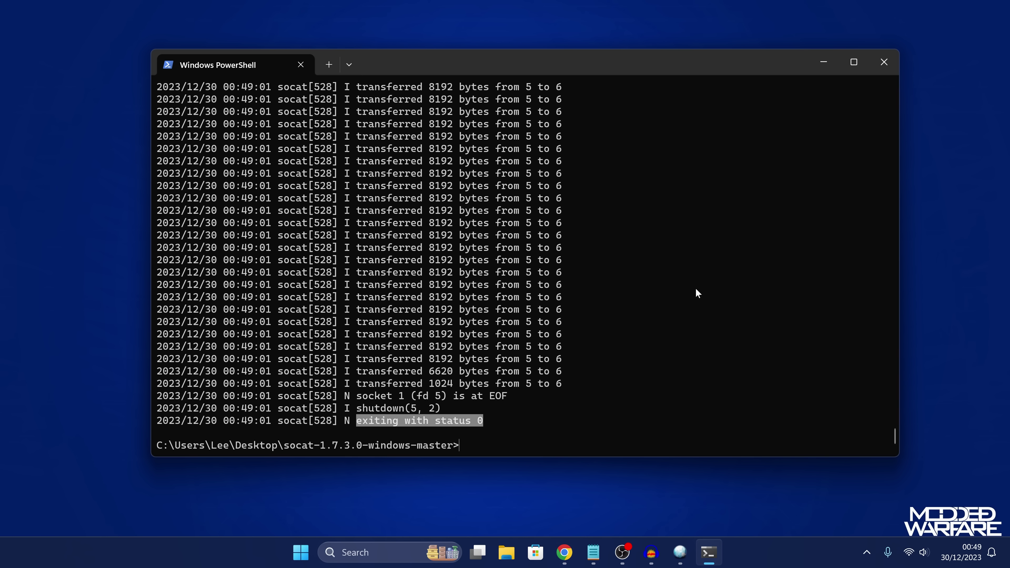
- Close the PowerShell and NetCat GUI windows to clear the desktop
click(884, 62)
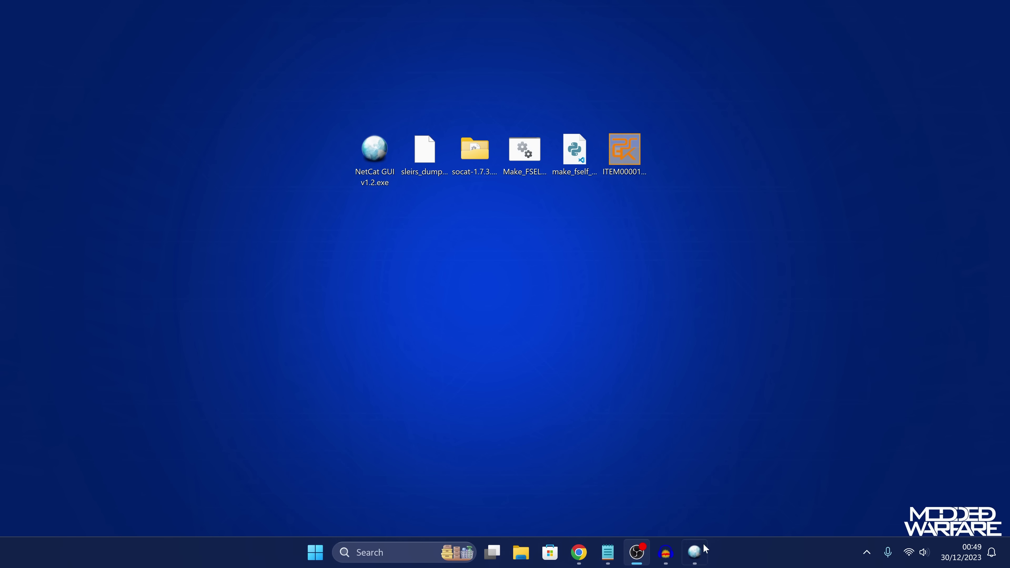
click(695, 552)
click(244, 95)
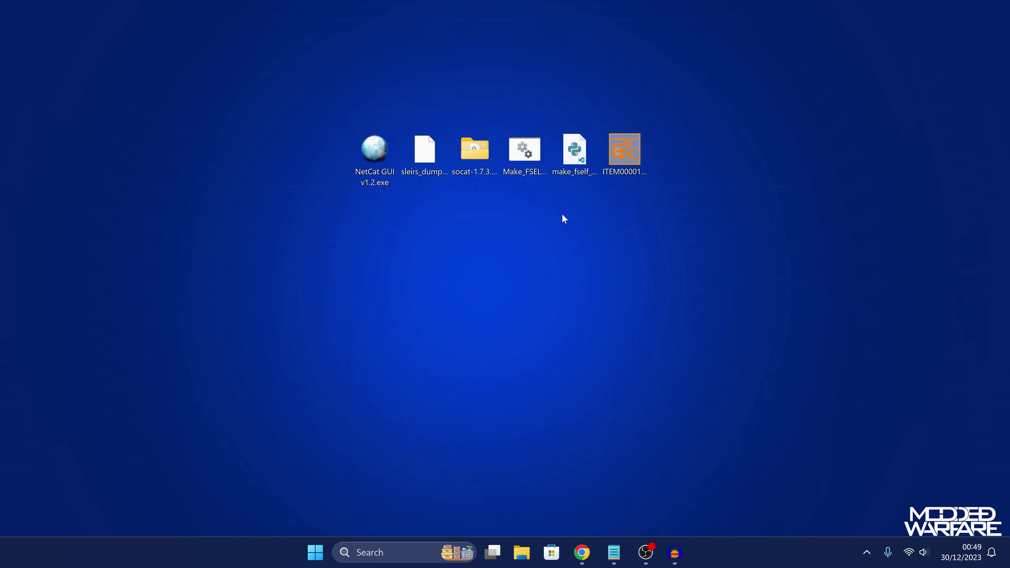
- Browse into the socat folder's ra.tar archive down to mnt/sandbox/pfsmnt
click(469, 167)
double_click(475, 155)
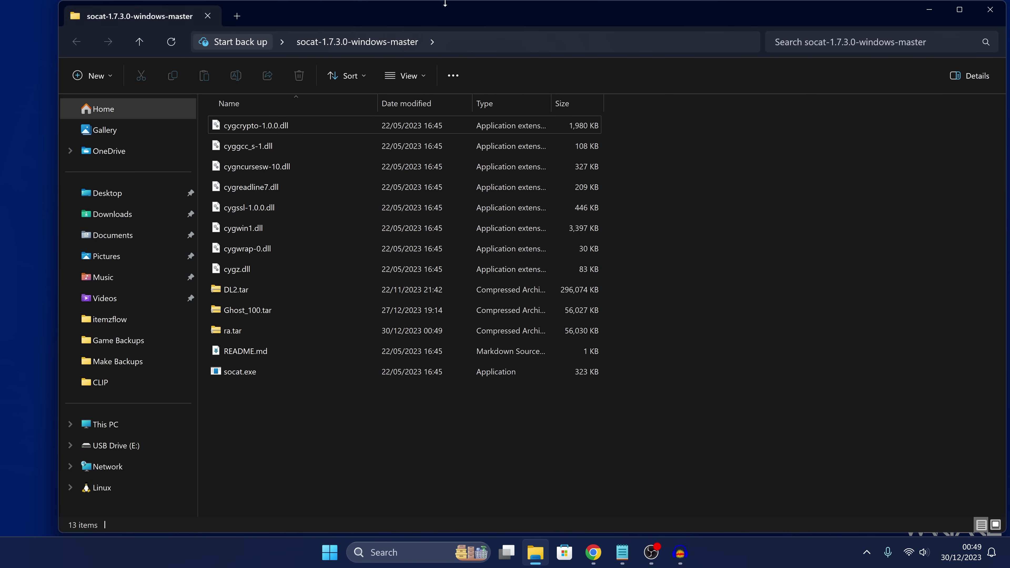
click(475, 338)
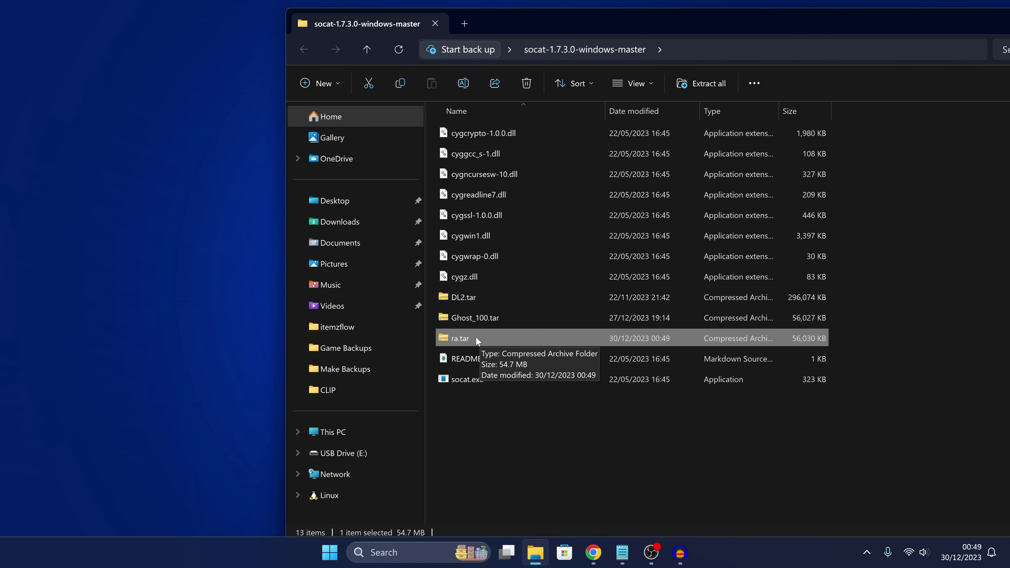
double_click(476, 338)
double_click(459, 133)
double_click(463, 133)
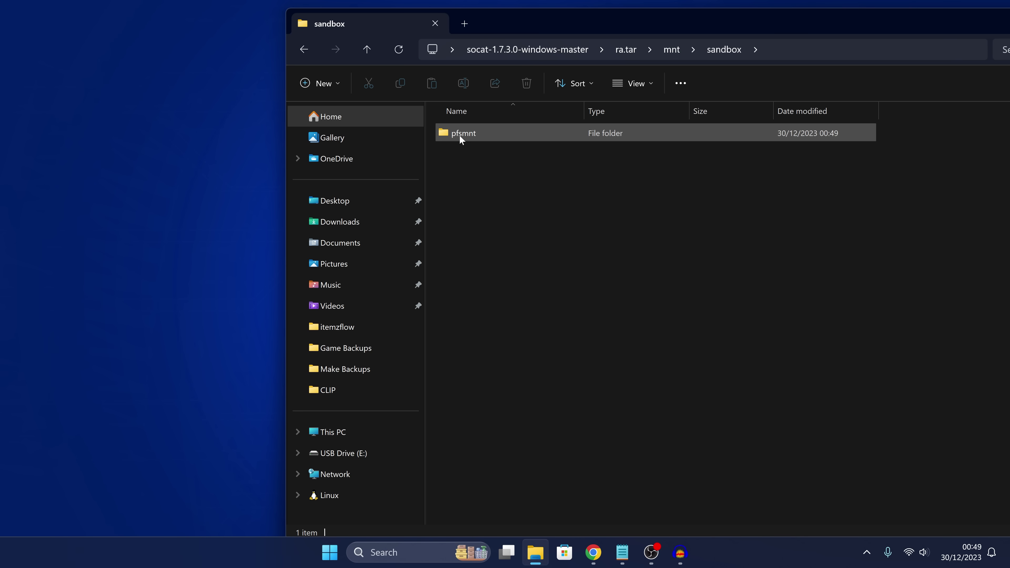
double_click(474, 135)
- Copy PPSA03208-app0 to the desktop and place it at the start of the icons
click(485, 134)
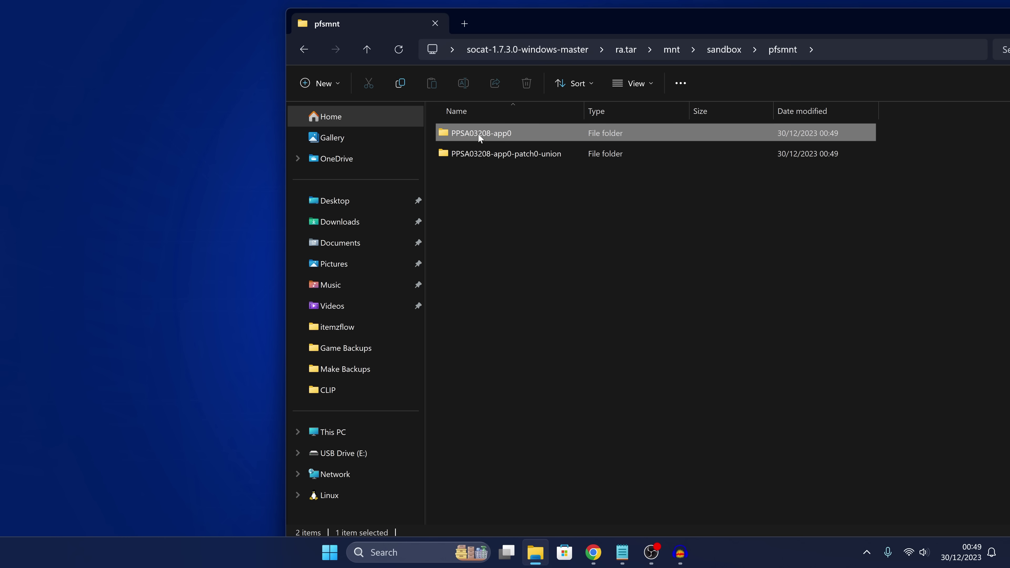
drag(489, 137, 206, 105)
drag(632, 28, 390, 86)
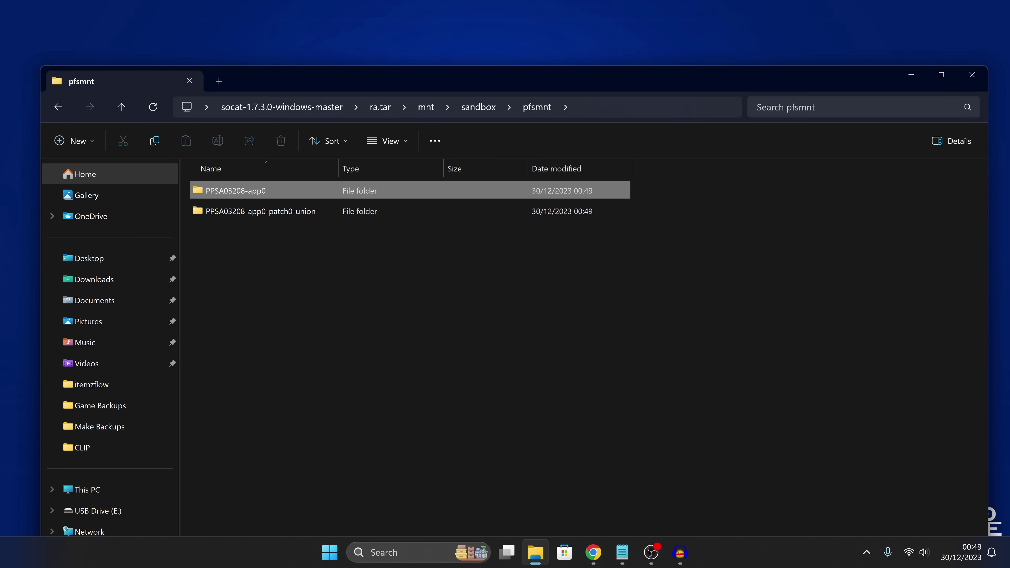
click(970, 79)
drag(229, 97, 326, 156)
- Open the copied PPSA03208-app0 folder and look inside sce_module
double_click(326, 156)
drag(426, 9, 533, 18)
click(368, 175)
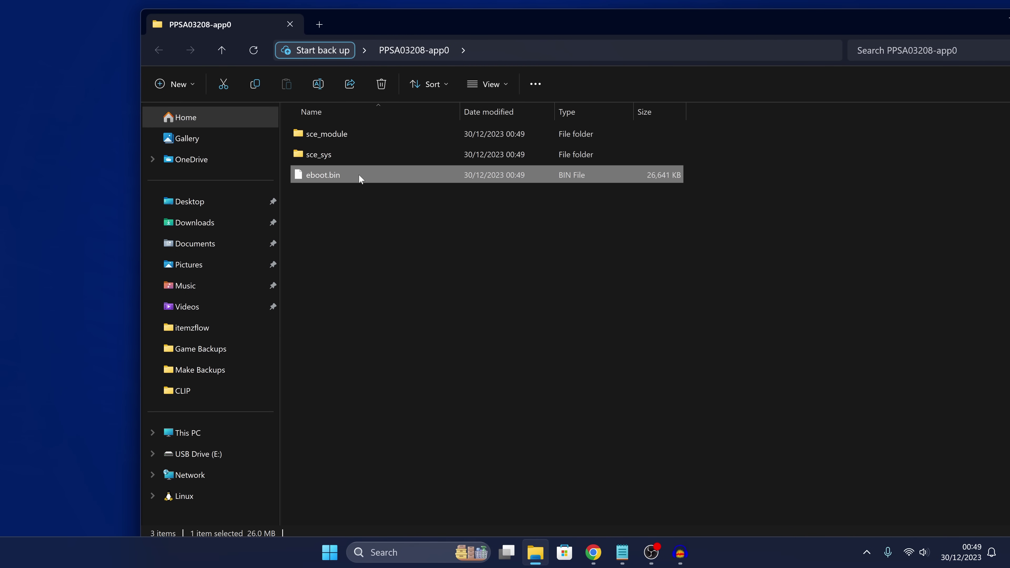
double_click(348, 133)
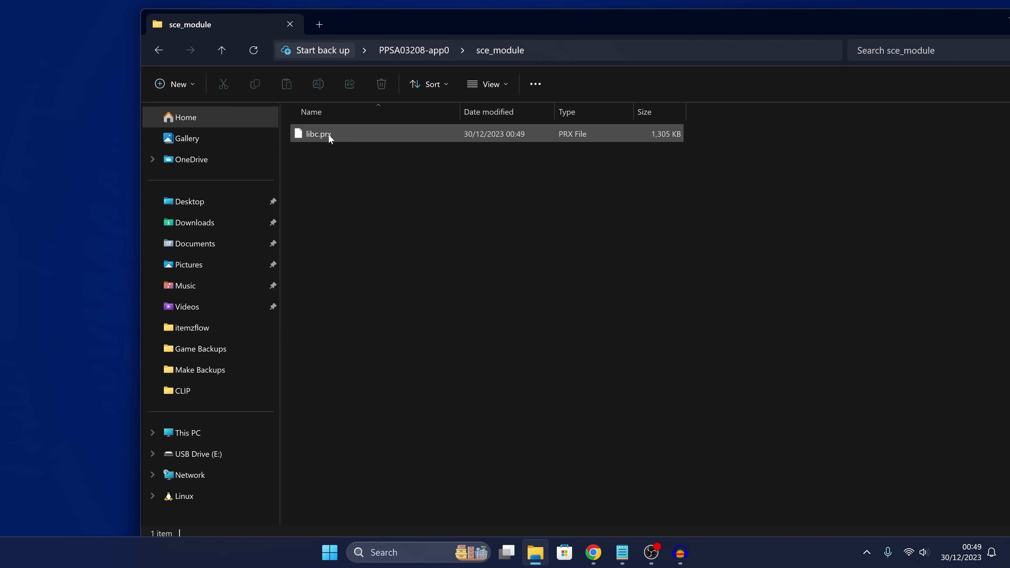
key(alt+Left)
- Inspect sce_sys/about, then select all three top-level items and clear the selection
double_click(333, 152)
click(335, 134)
double_click(335, 134)
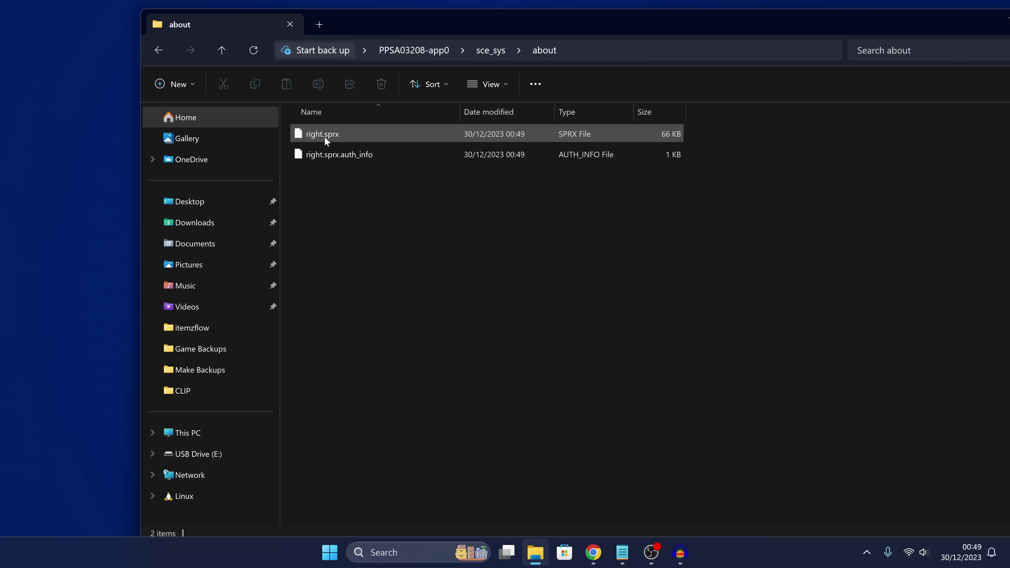
key(alt+Left)
key(alt+Left)
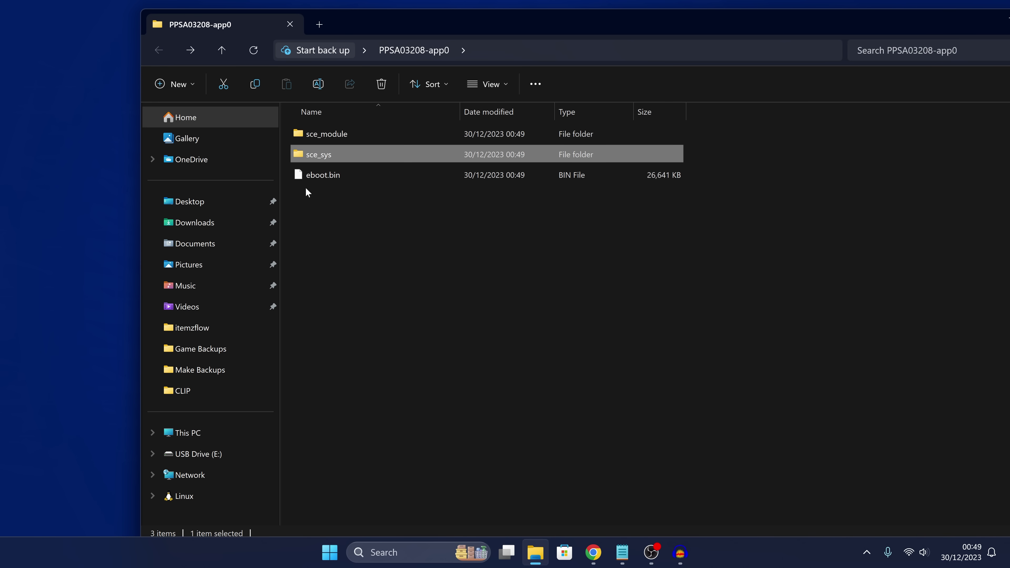
click(465, 231)
key(ctrl+a)
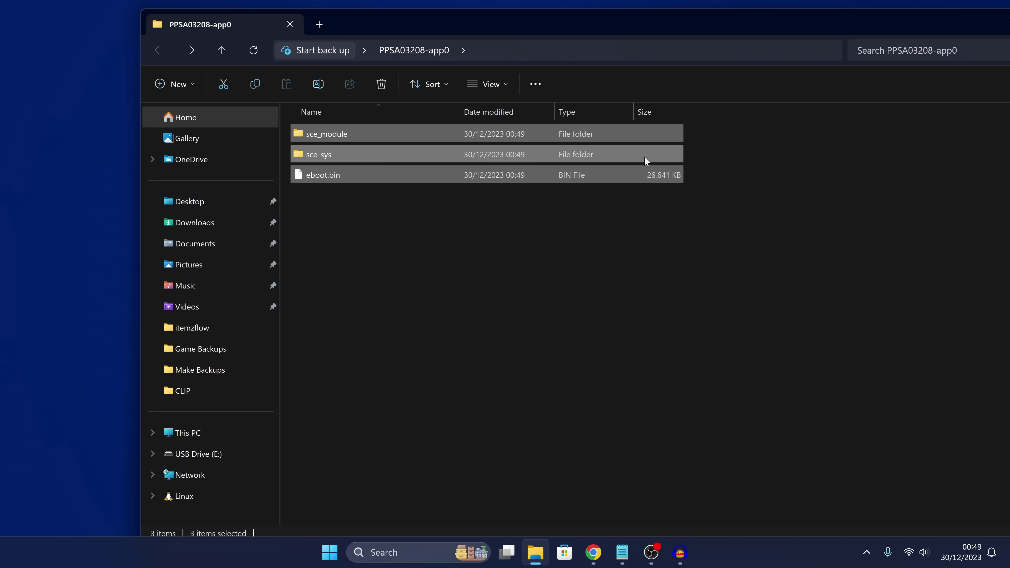
click(380, 211)
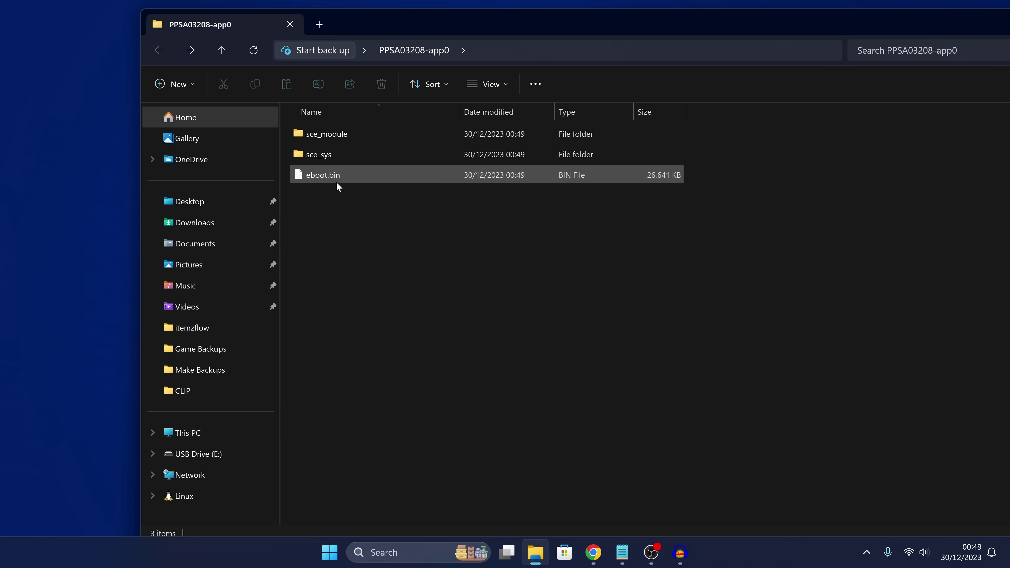
- Recheck sce_sys and box-select sce_module, sce_sys and eboot.bin, then single out eboot.bin
click(318, 178)
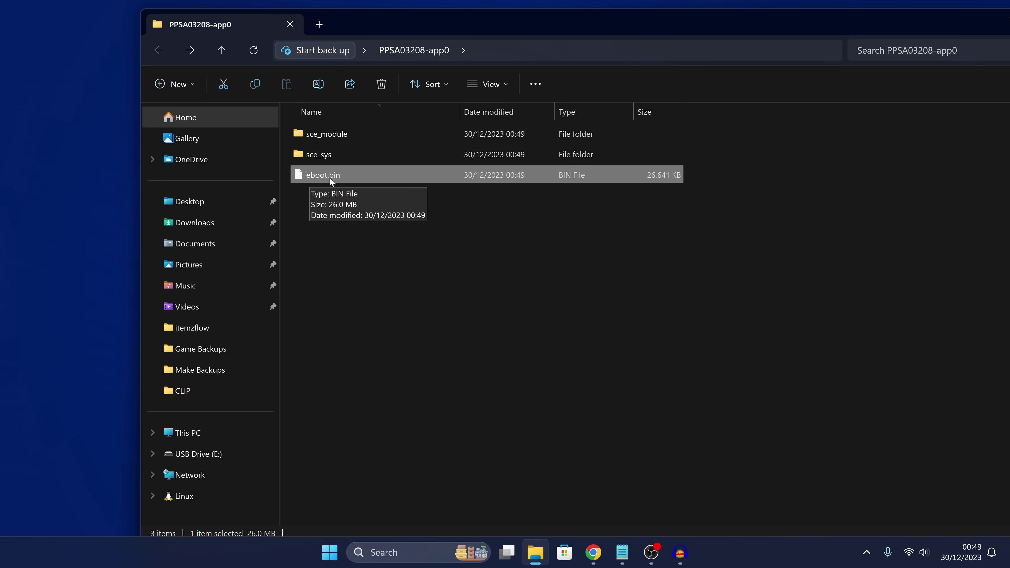
double_click(330, 154)
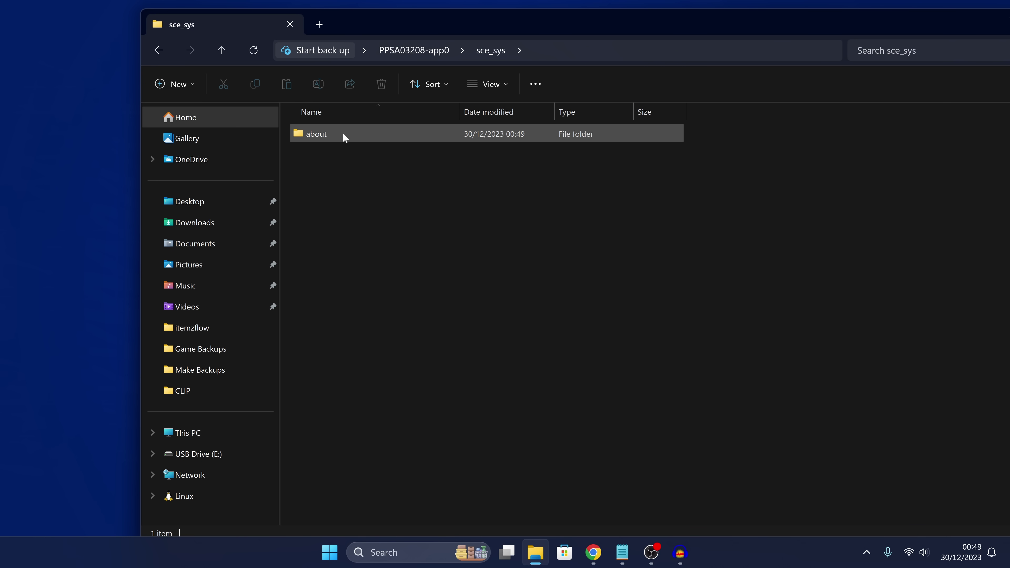
key(alt+Left)
drag(577, 233, 399, 99)
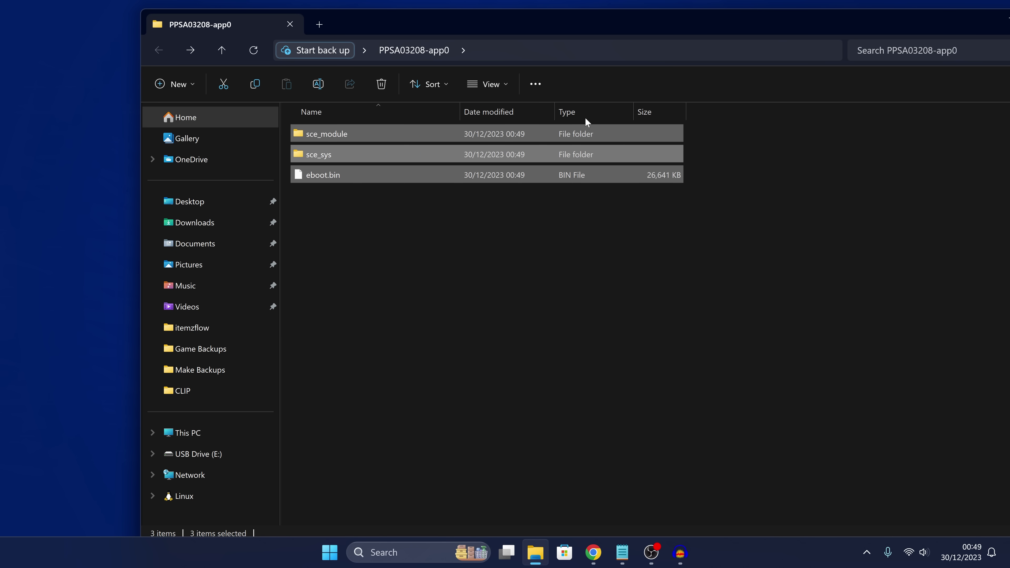
click(455, 199)
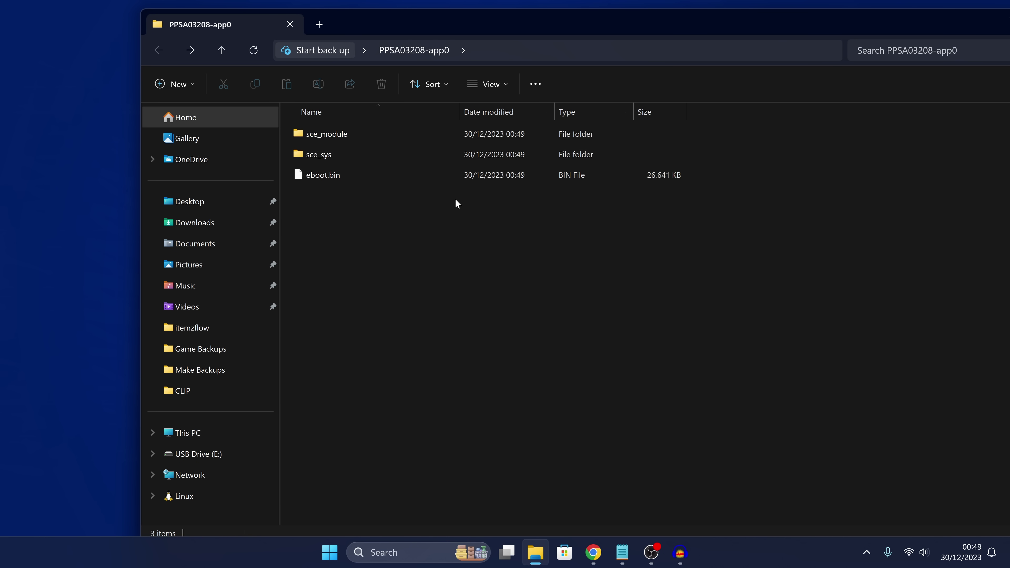
click(365, 175)
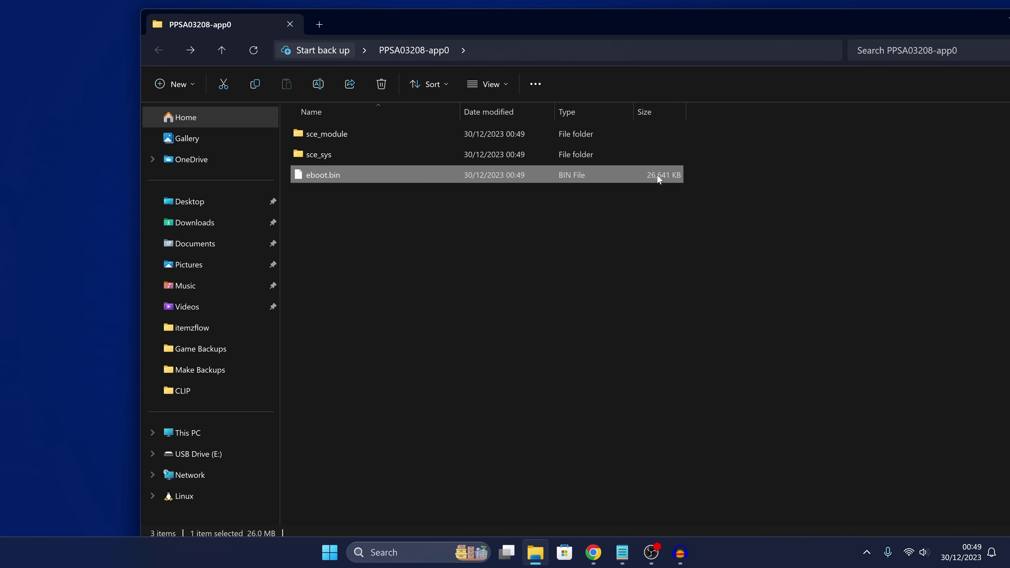
- Revisit sce_module and sce_sys/about, returning to the PPSA03208-app0 root each time
double_click(379, 140)
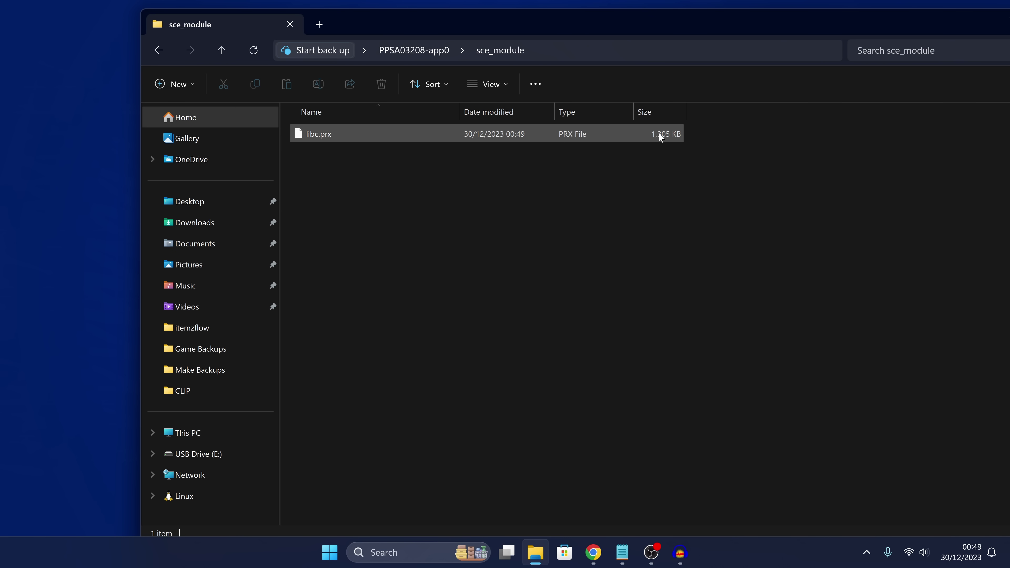
key(alt+Left)
click(530, 246)
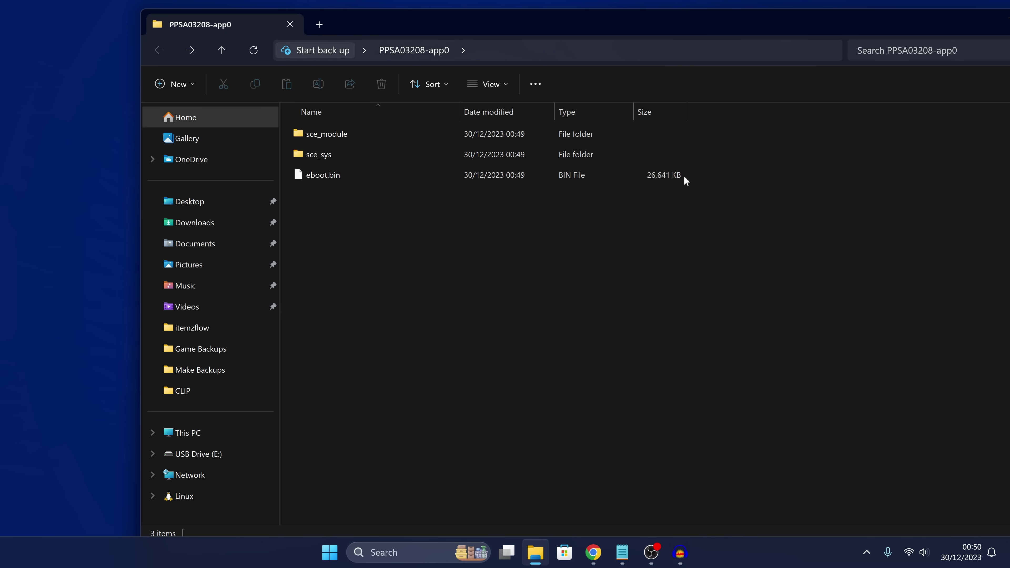
double_click(332, 157)
double_click(338, 138)
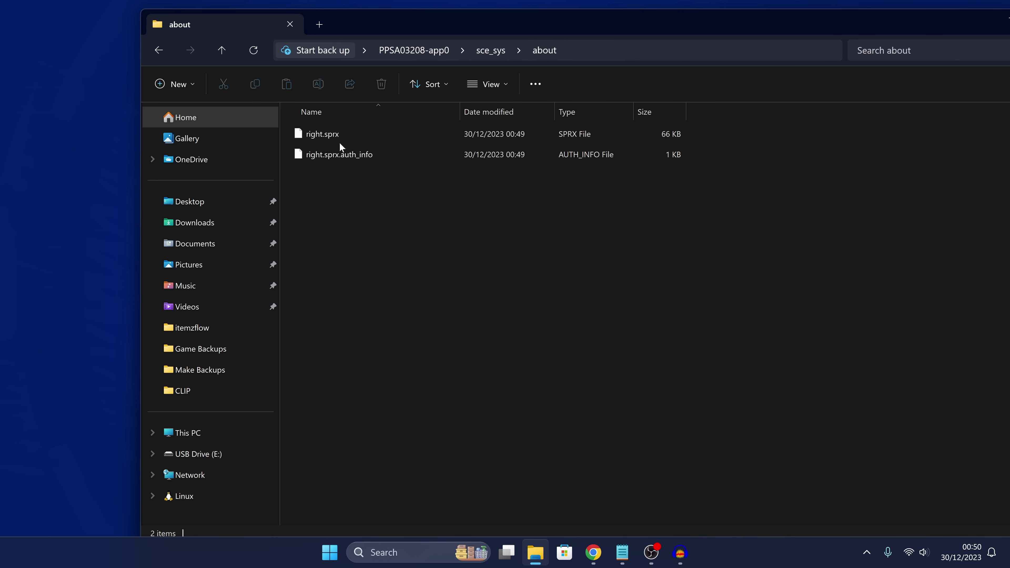
key(alt+Left)
key(alt+Left)
- Check sce_module once more, select all three items, and close the window with Alt+F4
double_click(358, 136)
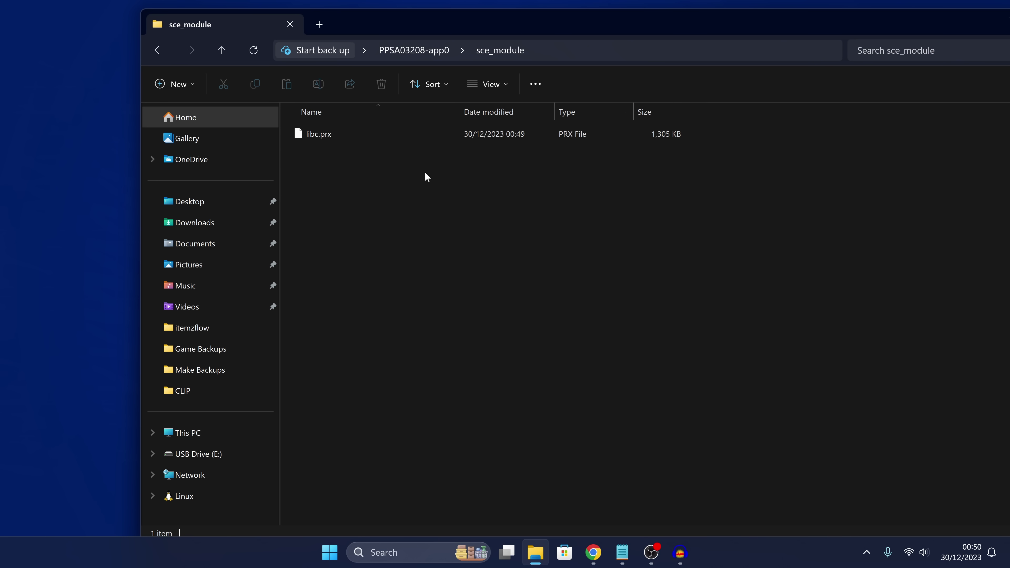
key(alt+Left)
key(ctrl+a)
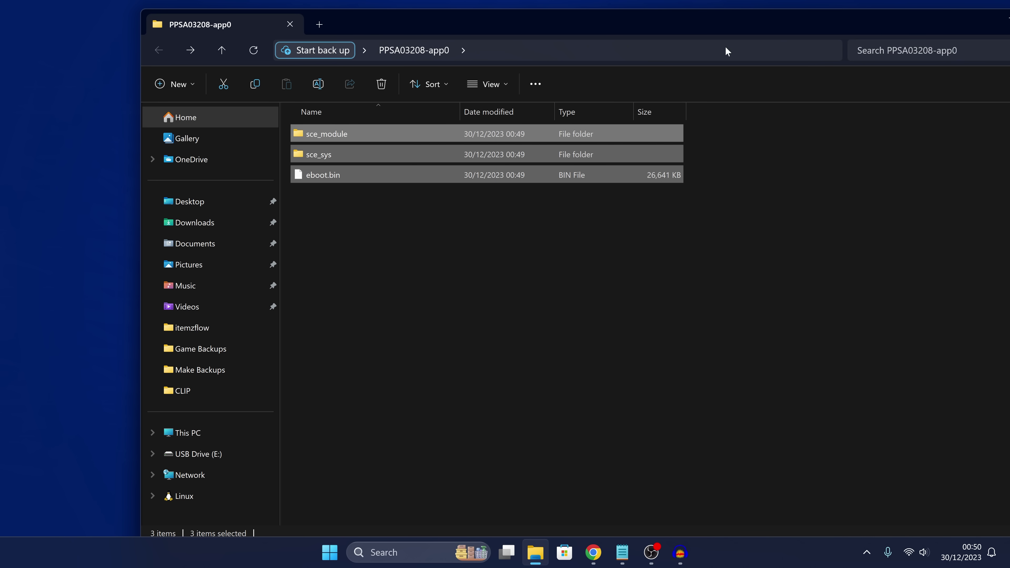
drag(629, 20, 528, 89)
key(alt+F4)
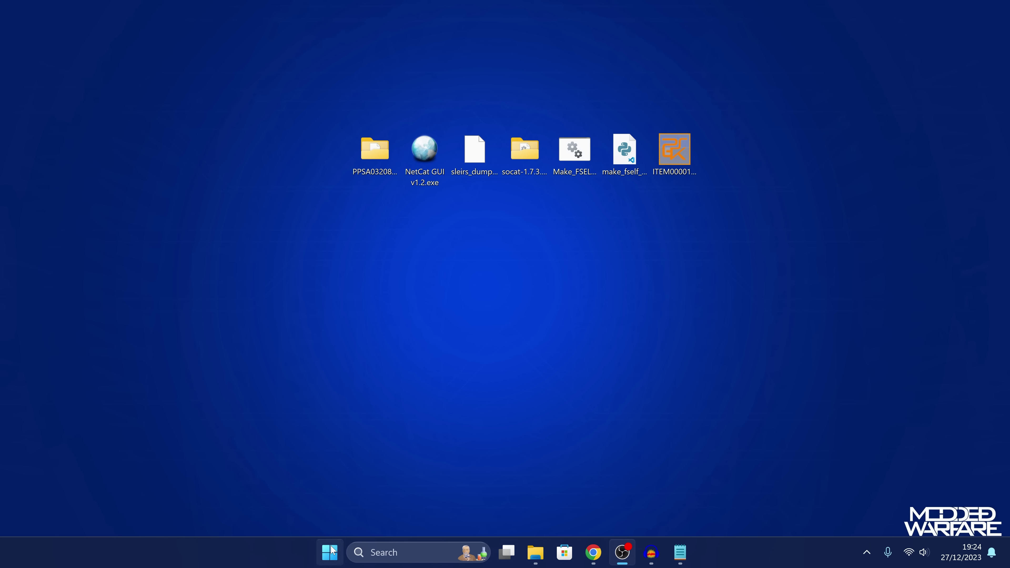
- Open the USB (E:) drive from This PC
key(super+e)
click(721, 178)
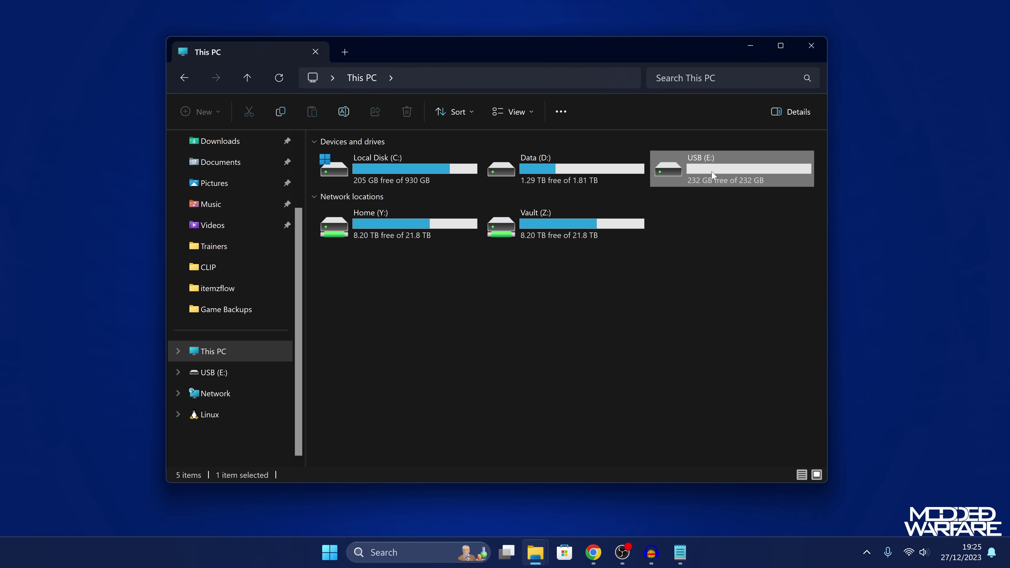
double_click(706, 179)
drag(508, 50, 489, 66)
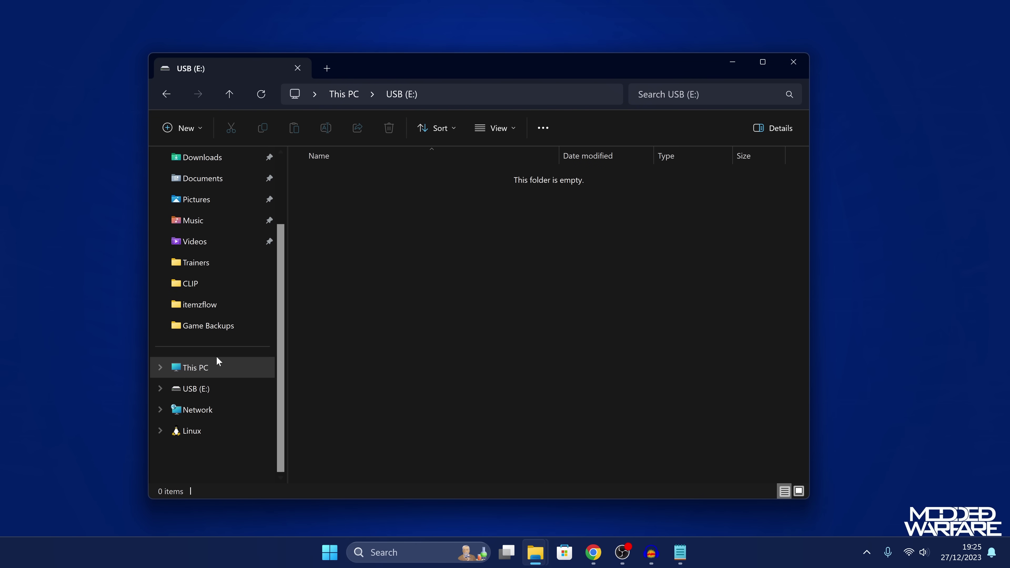
- Check the USB (E:) drive's Properties to confirm it is formatted exFAT
right_click(196, 368)
right_click(201, 388)
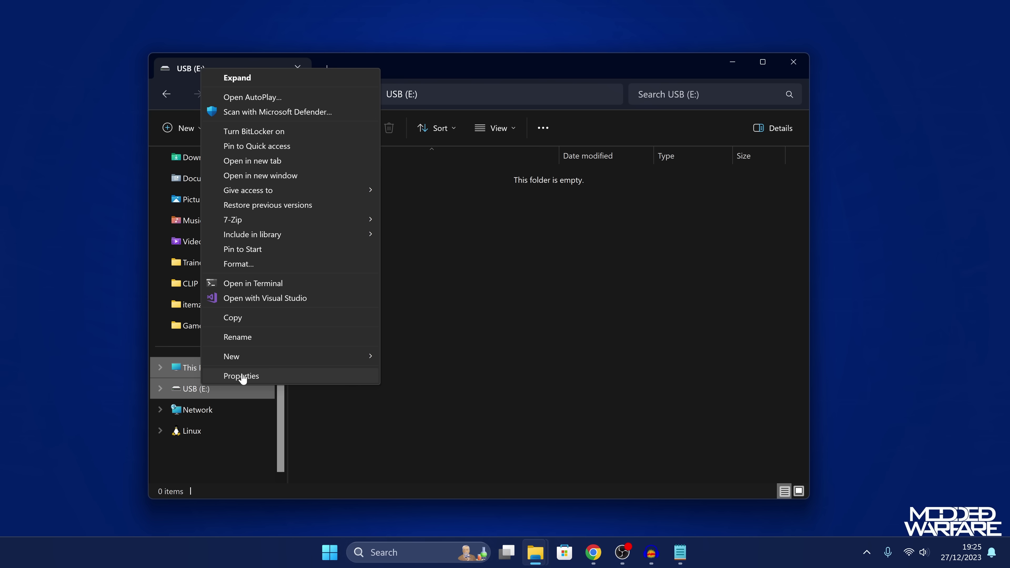
click(242, 373)
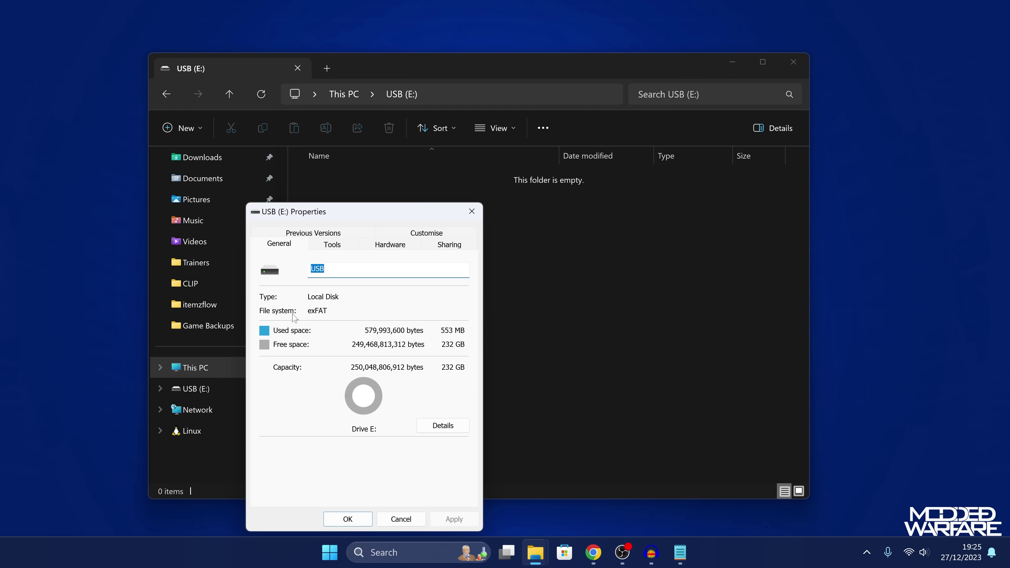
click(472, 212)
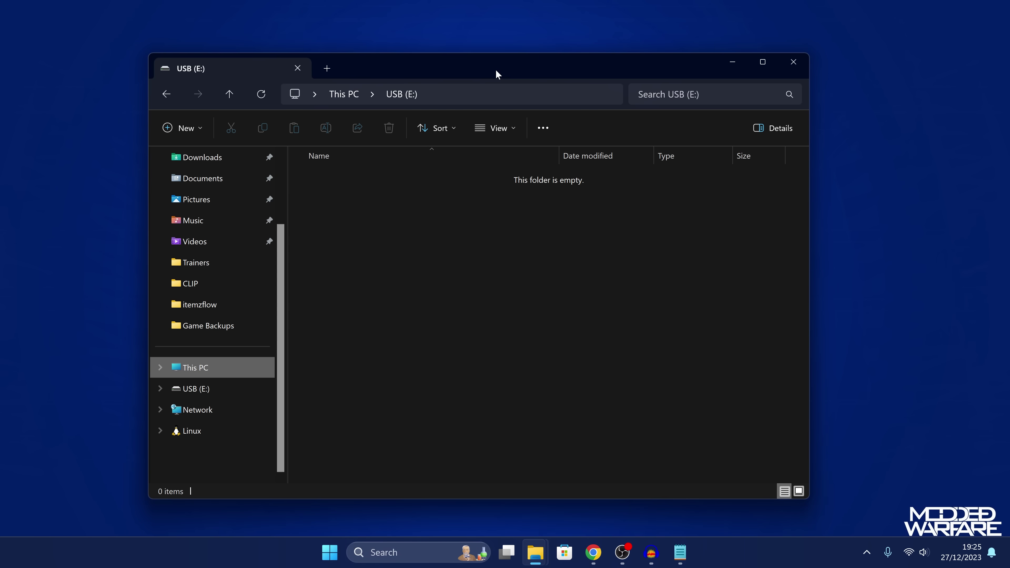
drag(496, 70, 545, 205)
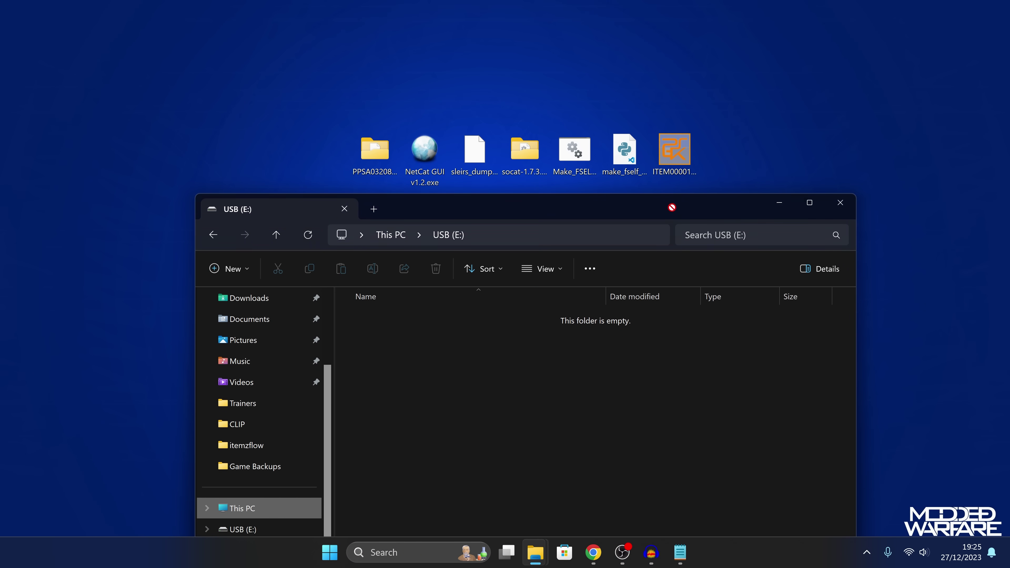
- Paste ITEM00001_V1.03.pkg onto the USB (E:) drive, then return to PKG Zone
key(ctrl+v)
drag(629, 203, 637, 77)
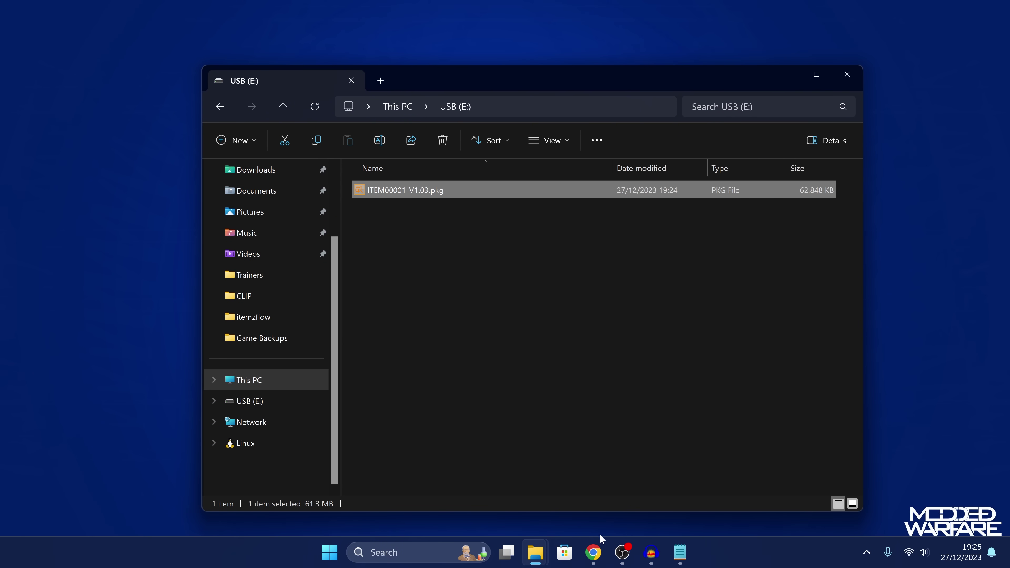
click(593, 552)
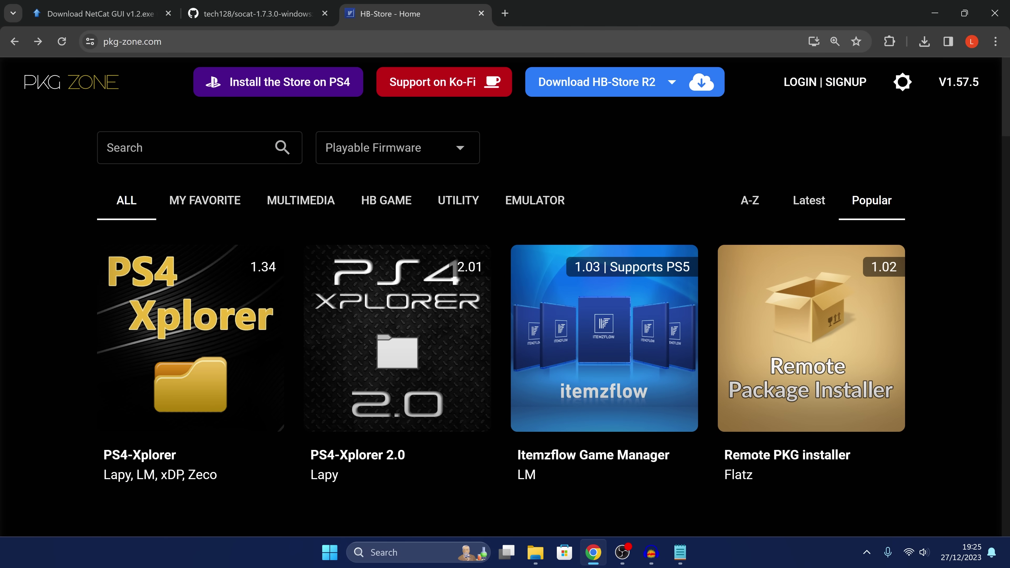
- Open the Itemzflow Game Manager v1.03 page and scroll to its Download PS5 Version option
mouse_move(593, 352)
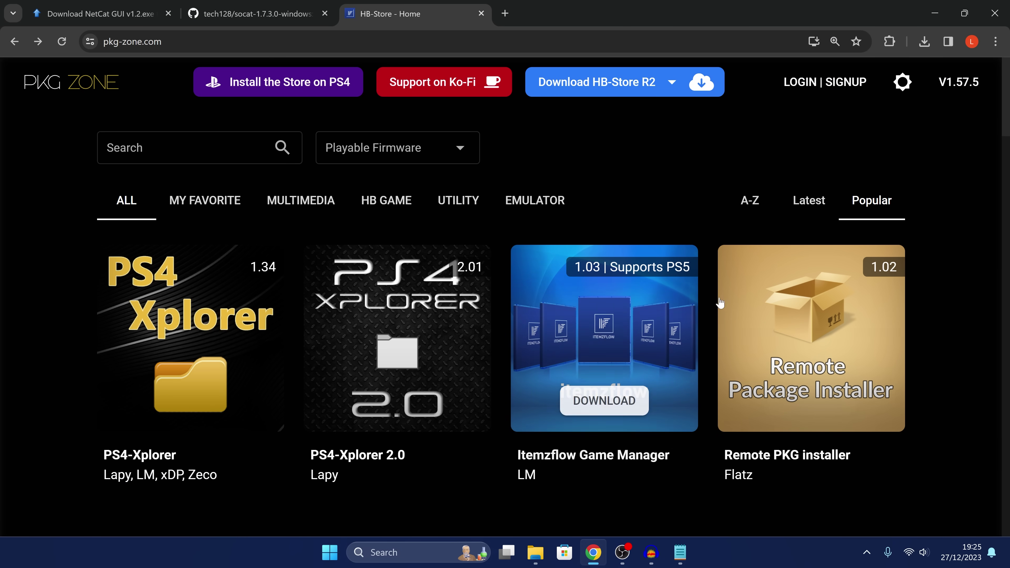
click(638, 318)
scroll(702, 293, down, 4)
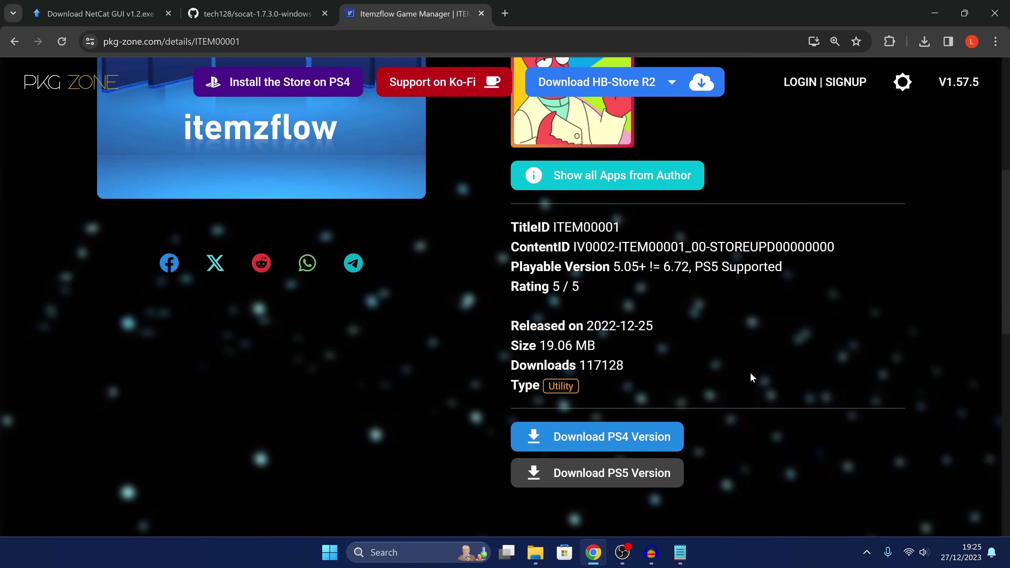
scroll(752, 390, up, 5)
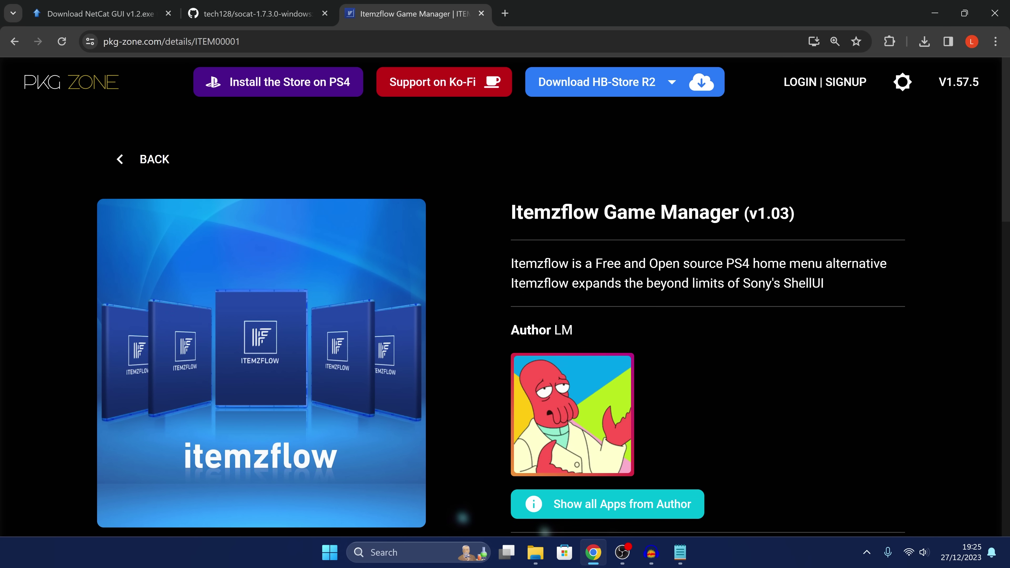
- Minimize Chrome, close the USB (E:) folder, and eject the USB drive from the tray
click(935, 13)
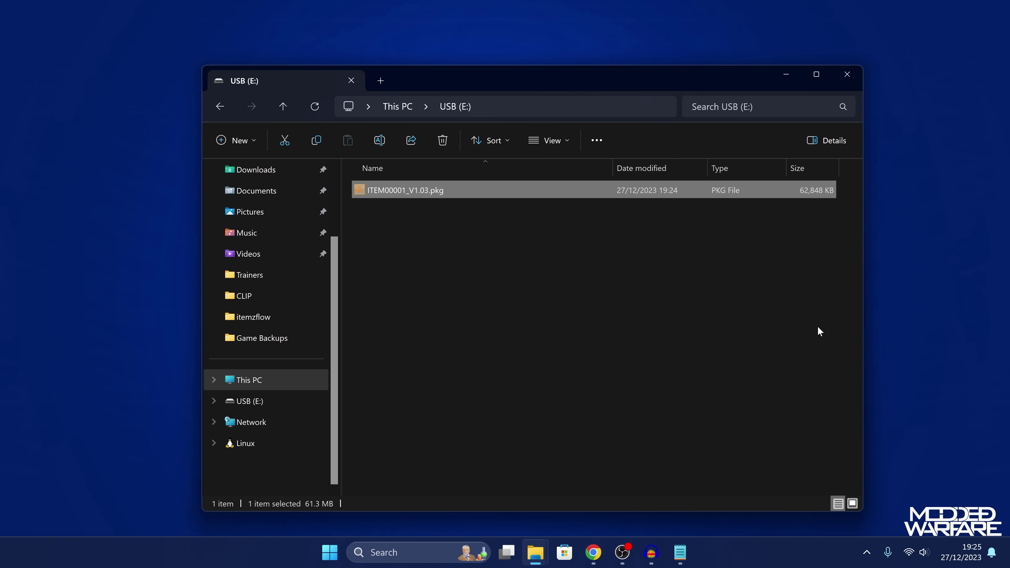
click(858, 79)
click(868, 553)
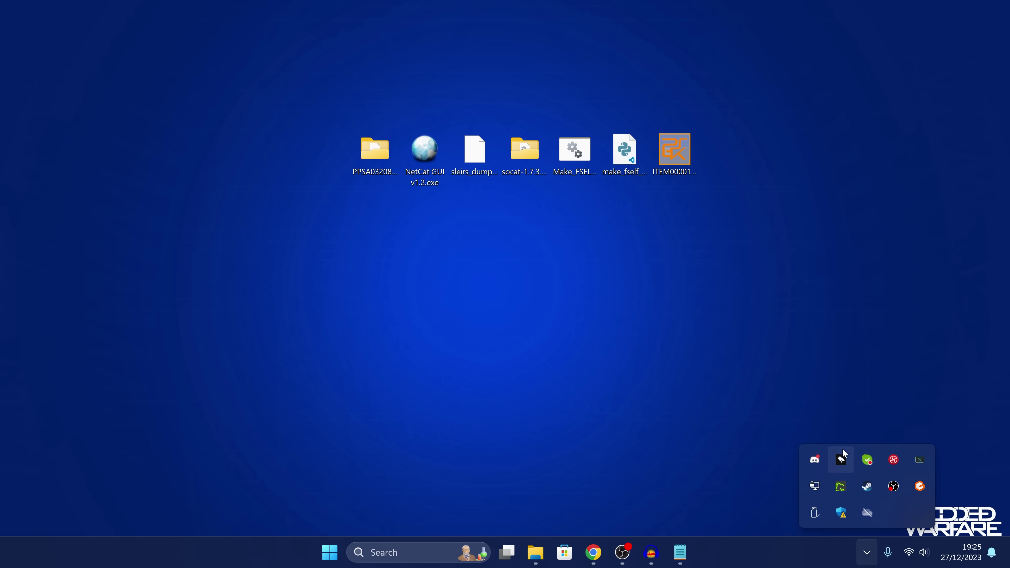
click(815, 514)
click(875, 490)
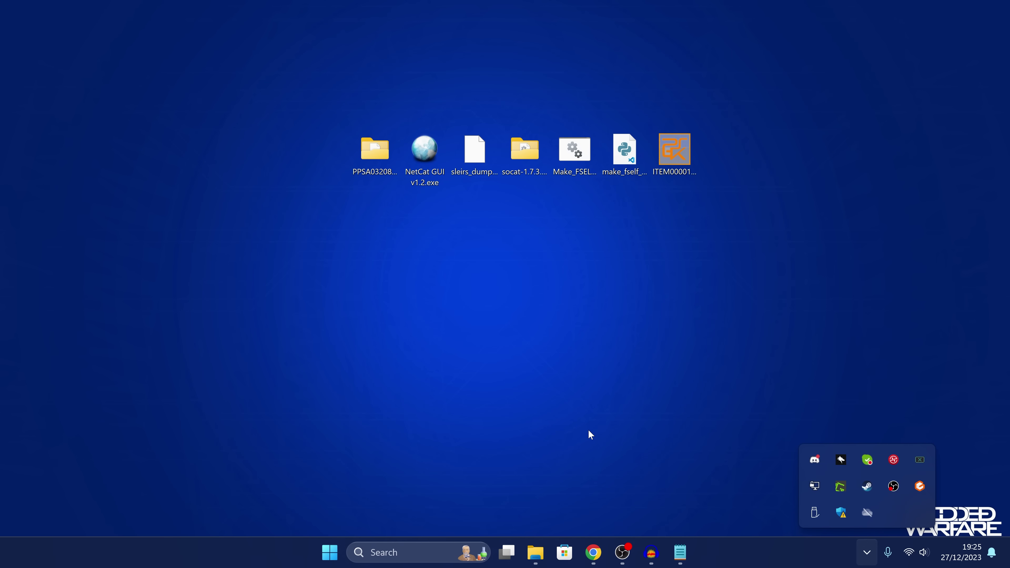
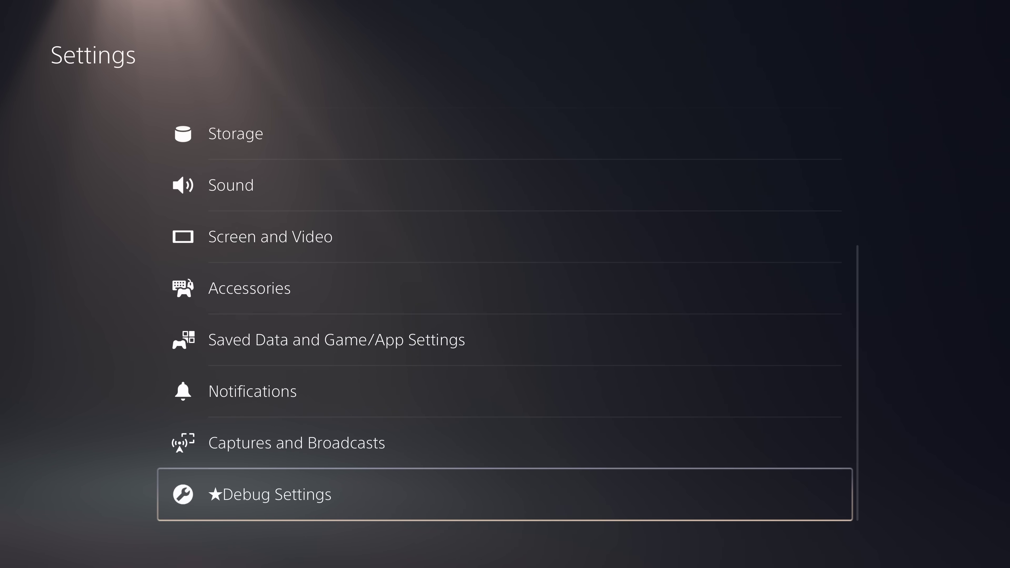
- Install ITEM00001_V1.03.pkg from Debug Settings > Game > Package Installer and reach Itemzflow's Play notification
key(Return)
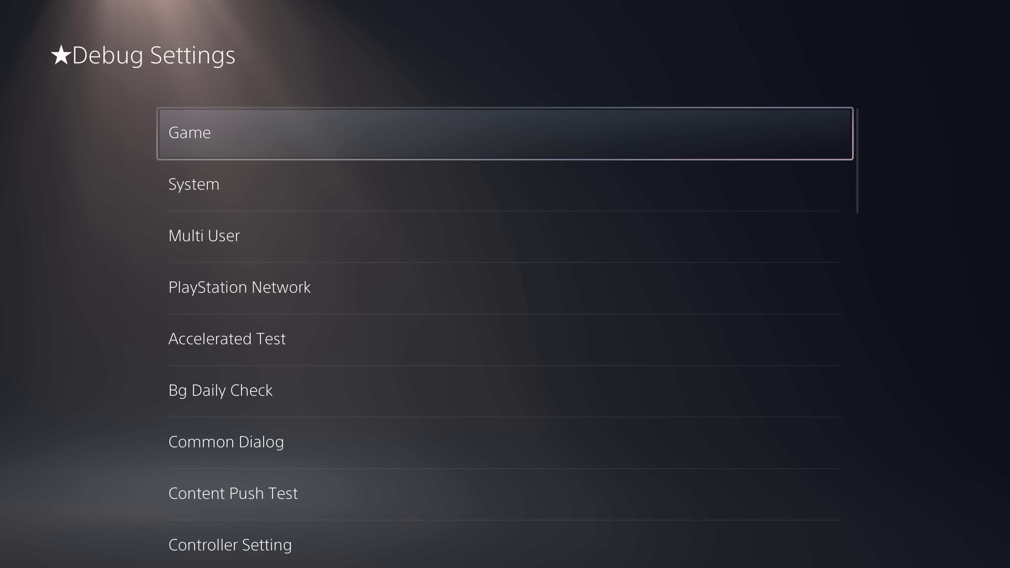
key(Return)
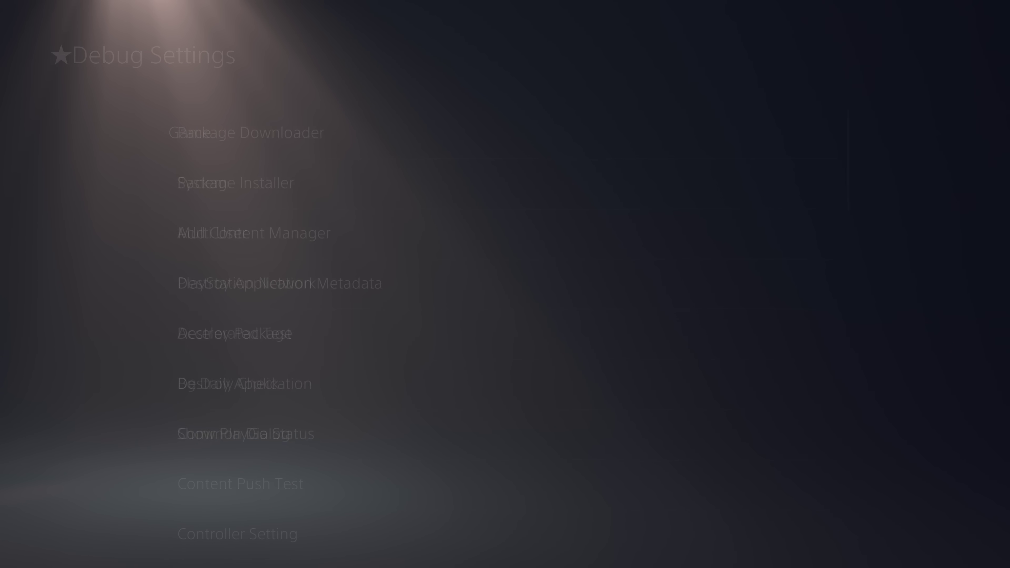
key(Return)
key(Down)
key(Return)
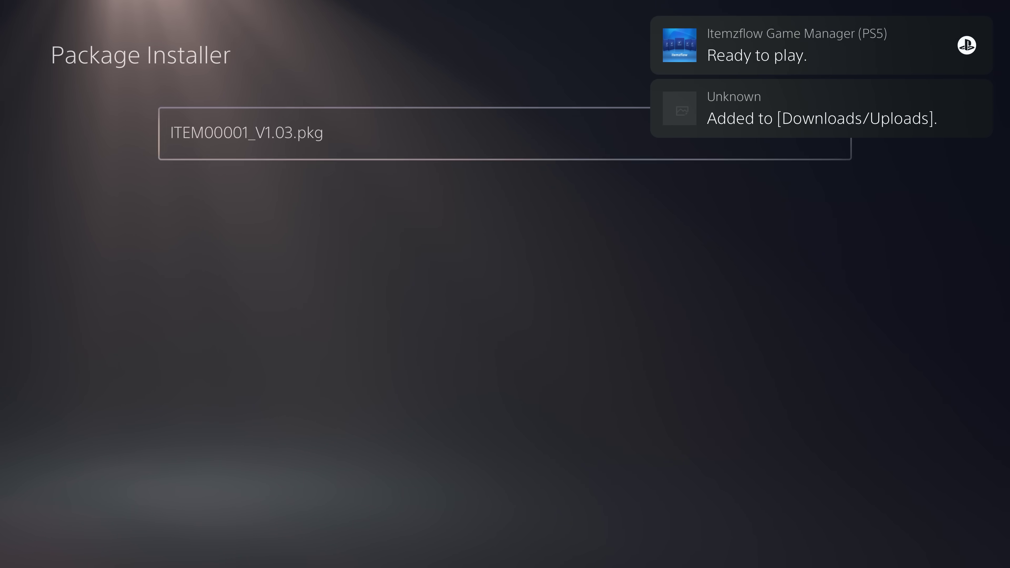
key(Right)
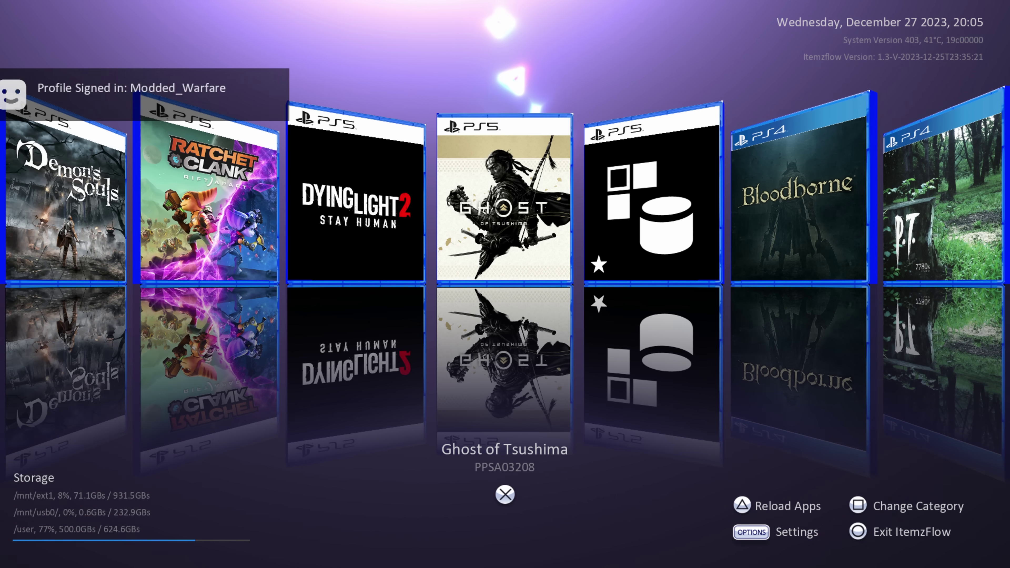
- Open Ghost of Tsushima's Dump options in ItemzFlow and choose 'Dump Base Game Only'
key(Return)
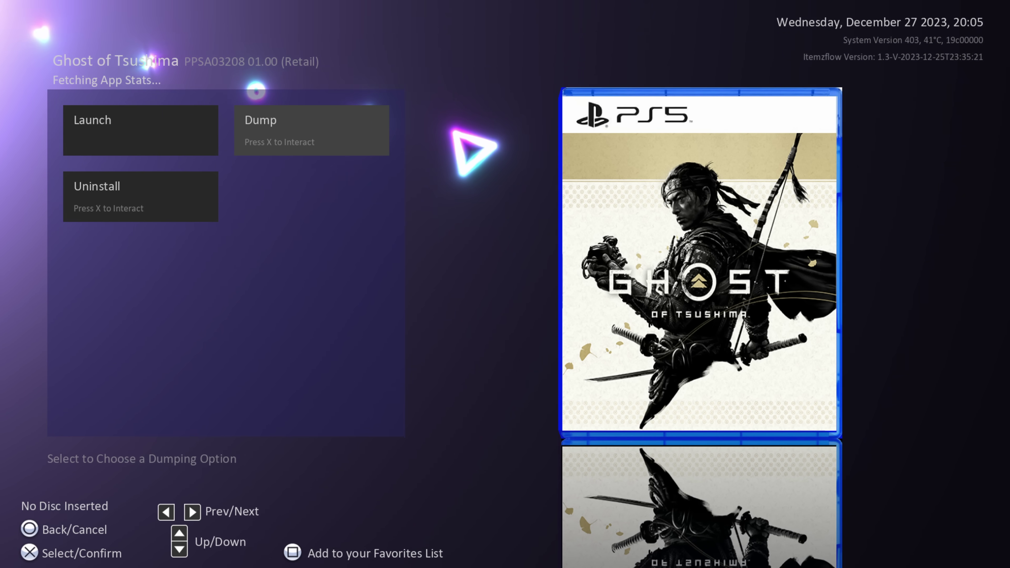
key(Return)
key(Right)
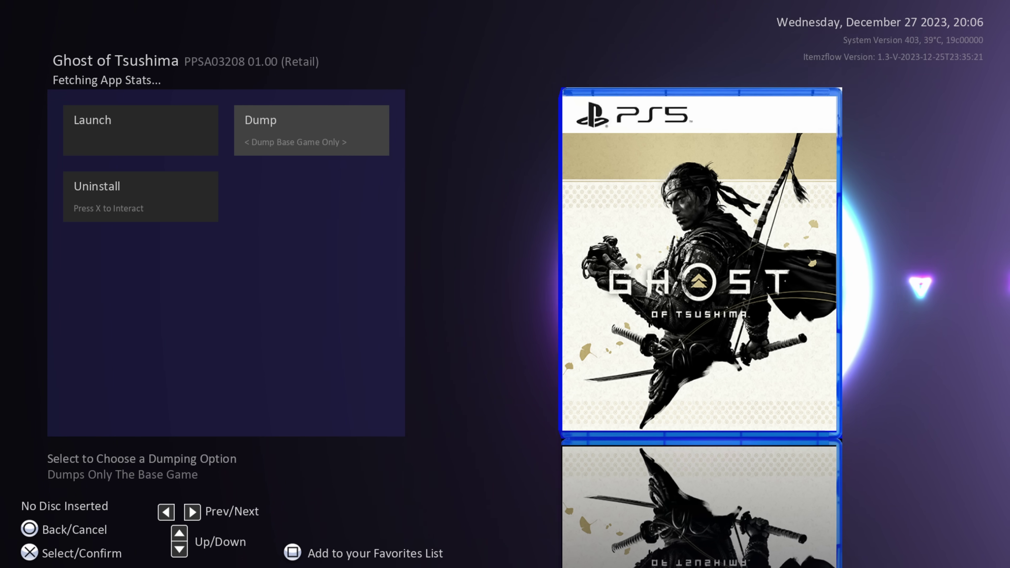
key(Right)
key(Right)
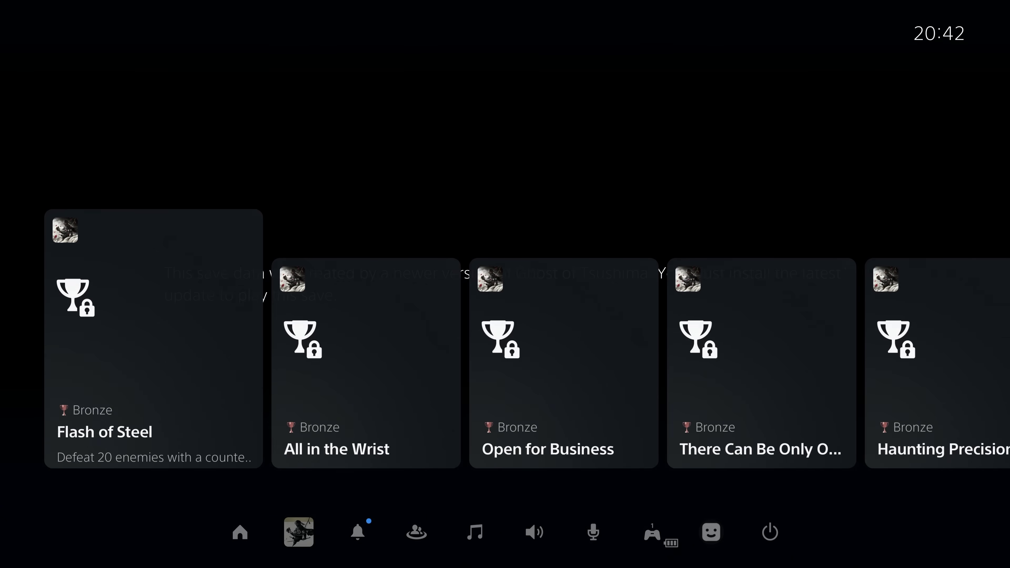
- Go Home from the control center and choose Close Game from Ghost of Tsushima's Options menu
key(Down)
key(Left)
key(Left)
key(Left)
key(Left)
key(Return)
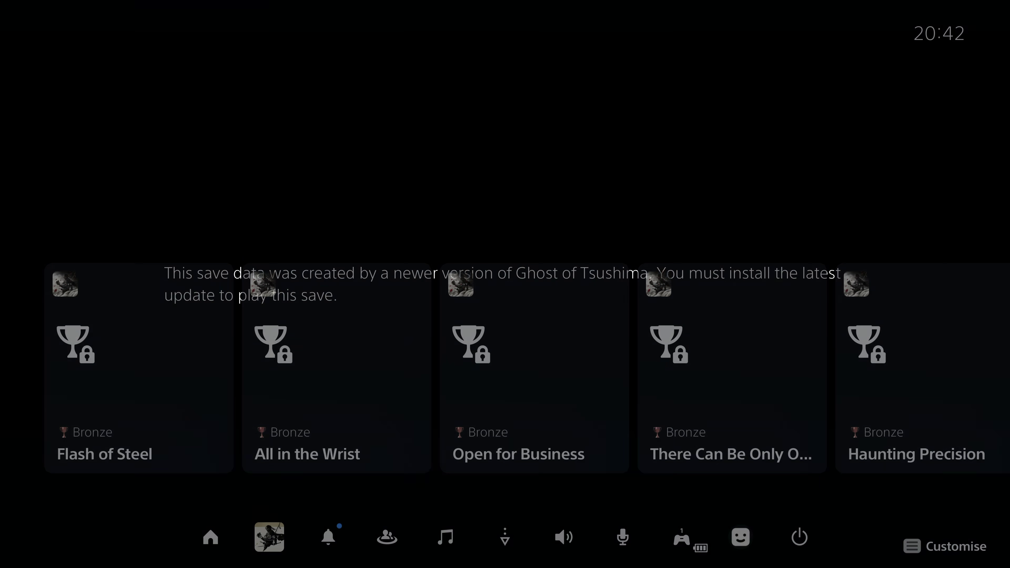
key(Menu)
key(Return)
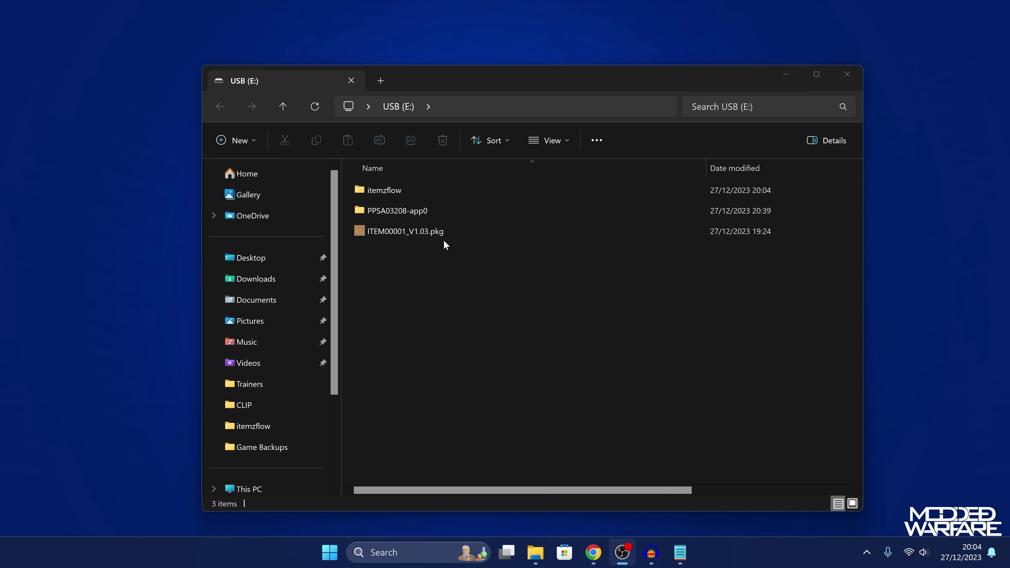
- Delete ITEM00001_V1.03.pkg from the USB drive and open the PPSA03208-app0 folder
drag(410, 266, 449, 234)
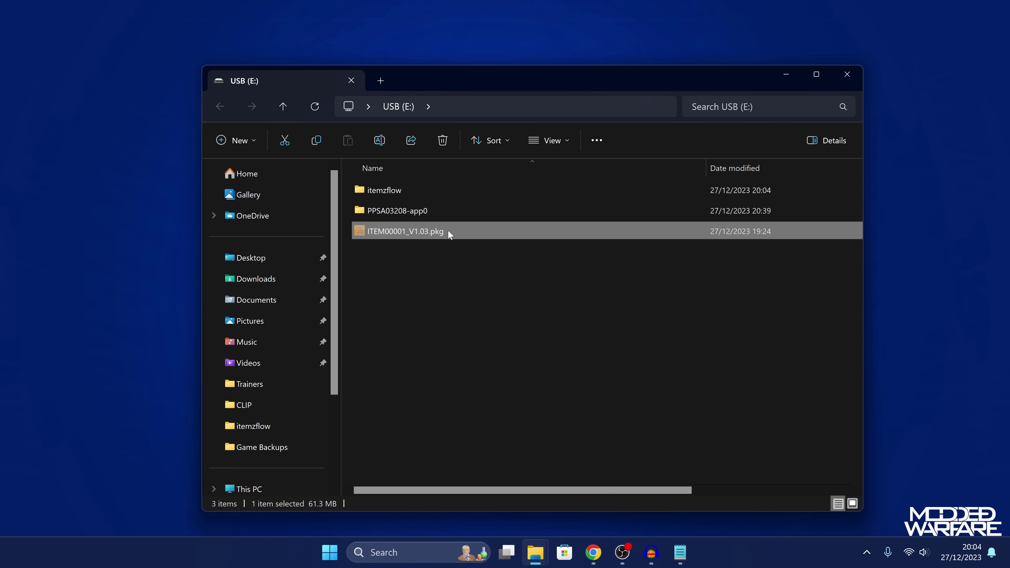
key(Delete)
click(402, 211)
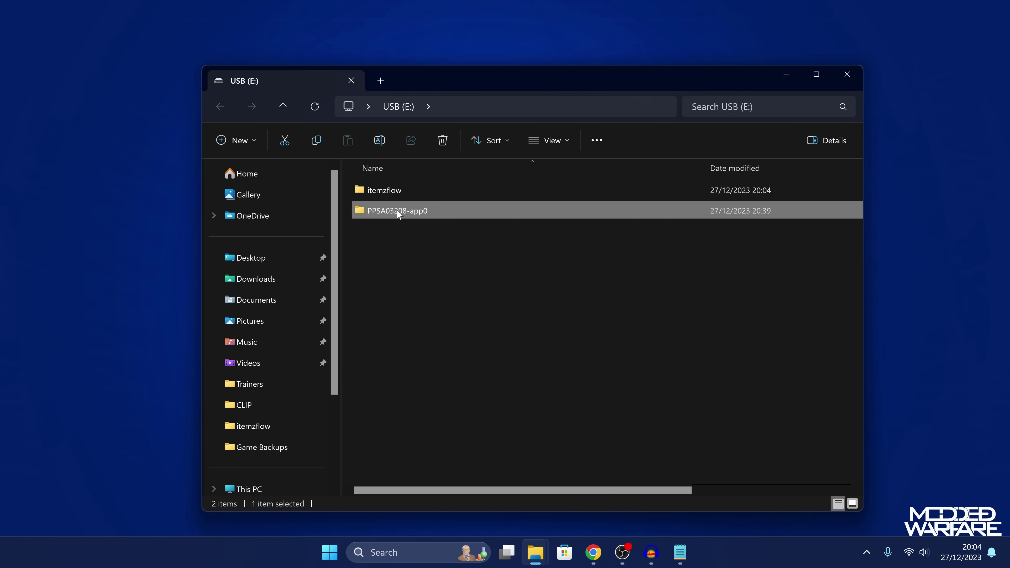
mouse_move(378, 213)
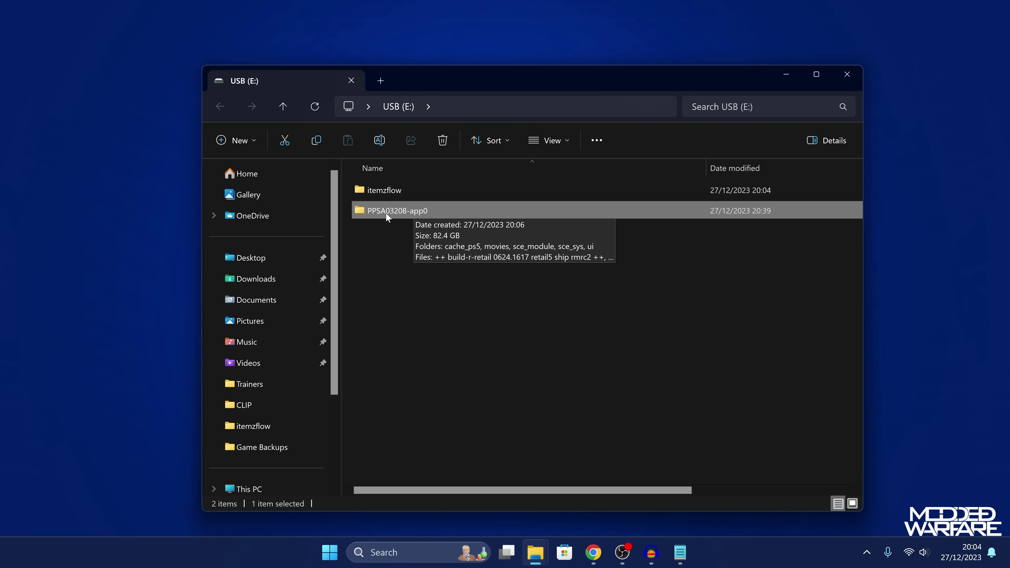
double_click(433, 208)
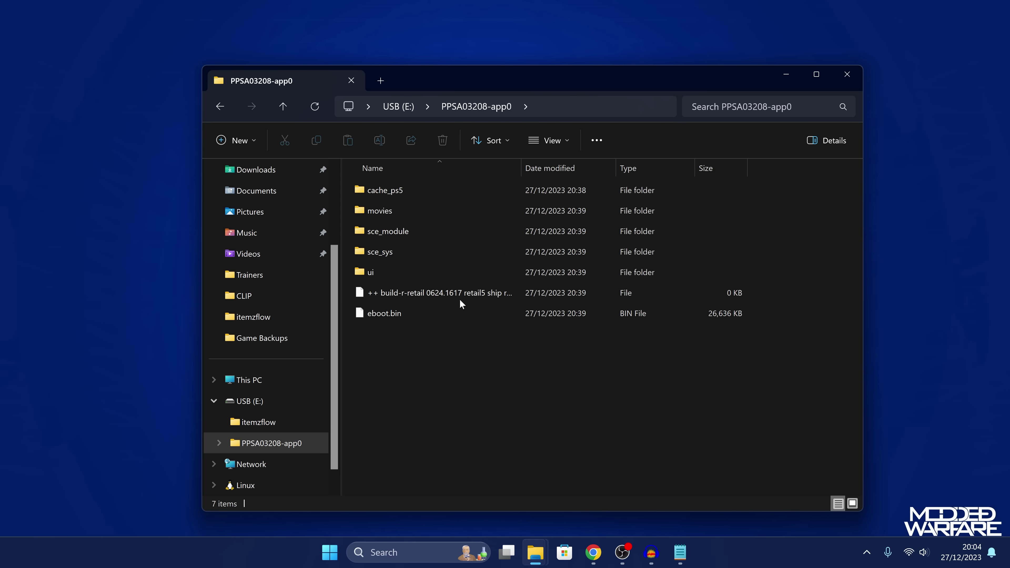
- Browse the dump's sce_sys, sce_module and sce_sys\about folders, returning to PPSA03208-app0
click(457, 309)
mouse_move(530, 79)
mouse_down()
mouse_move(577, 75)
mouse_move(539, 67)
mouse_up()
double_click(376, 243)
key(alt+Left)
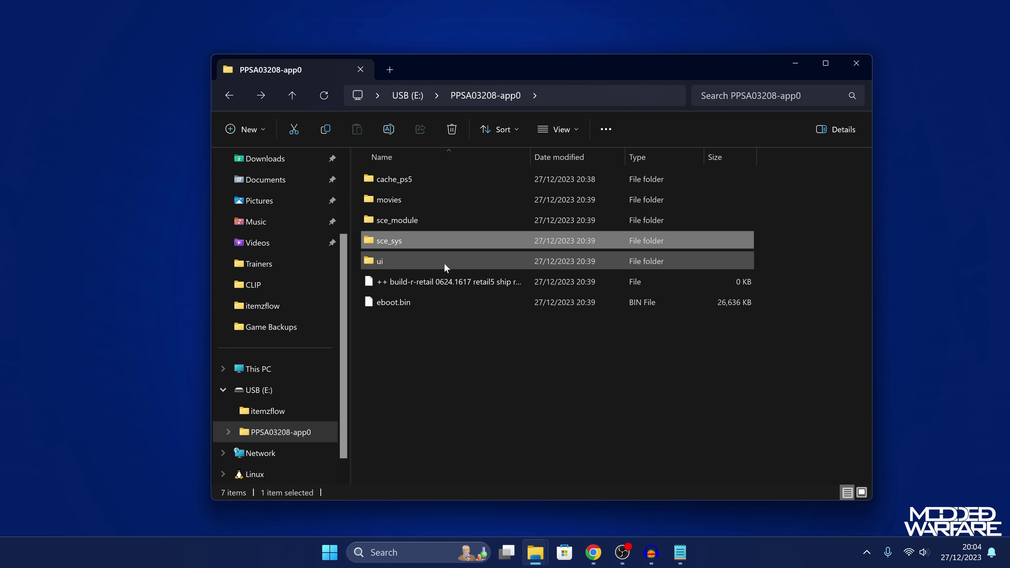
double_click(395, 219)
click(400, 185)
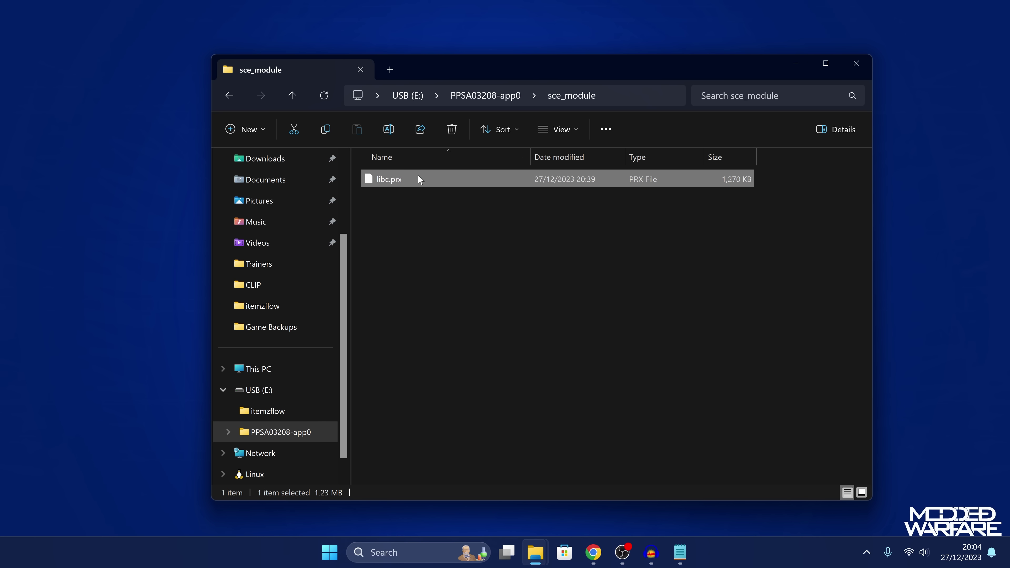
key(alt+Left)
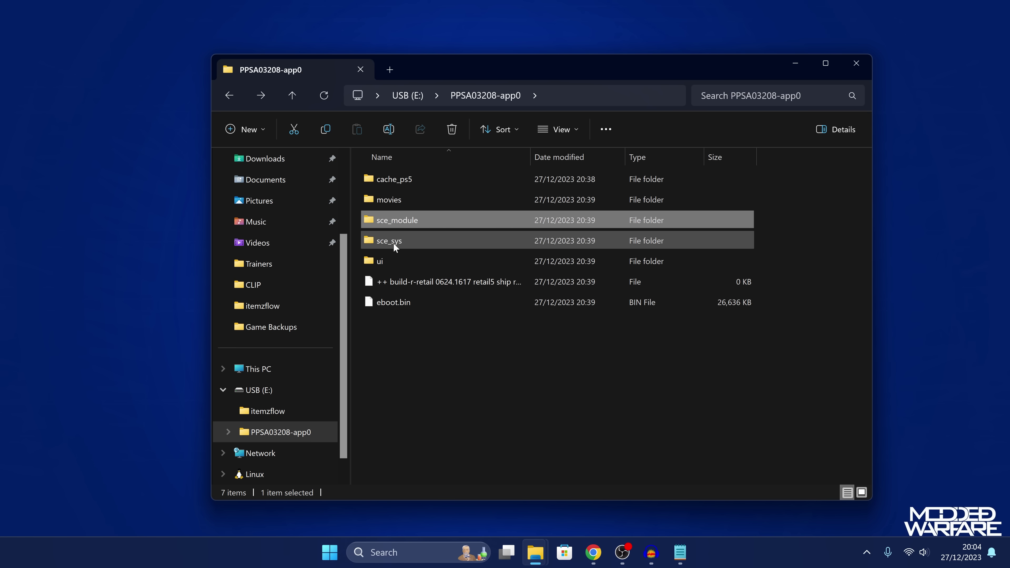
double_click(394, 244)
double_click(415, 178)
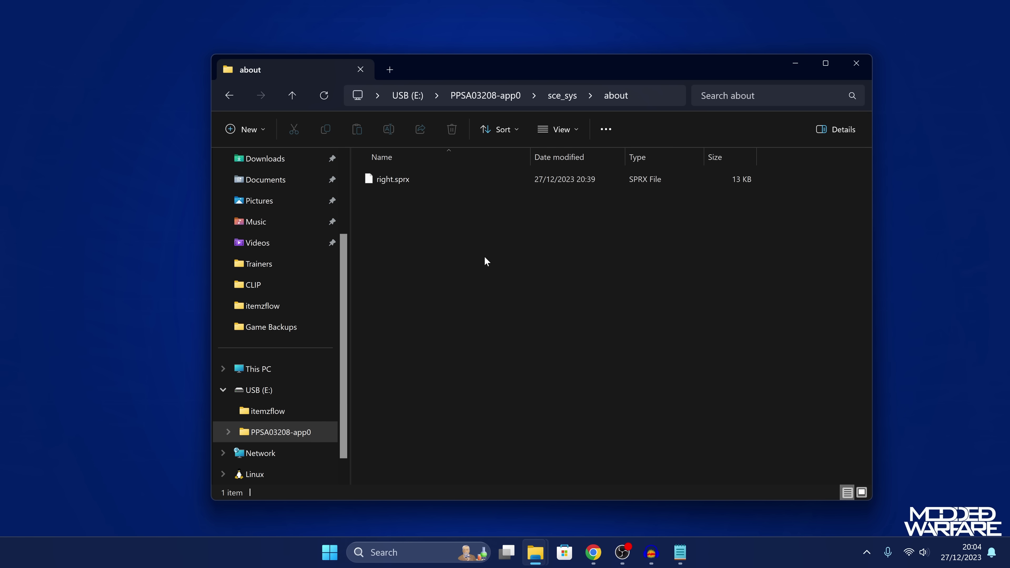
key(alt+Left)
key(alt+Left)
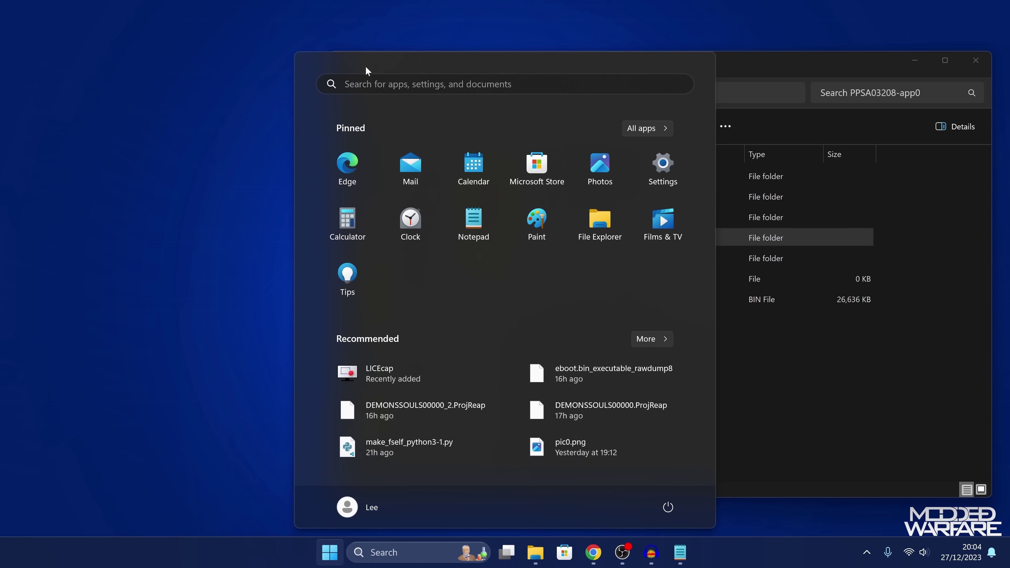
- Launch HxD and load the USB eboot.bin, selecting its first bytes at offset 0
click(366, 84)
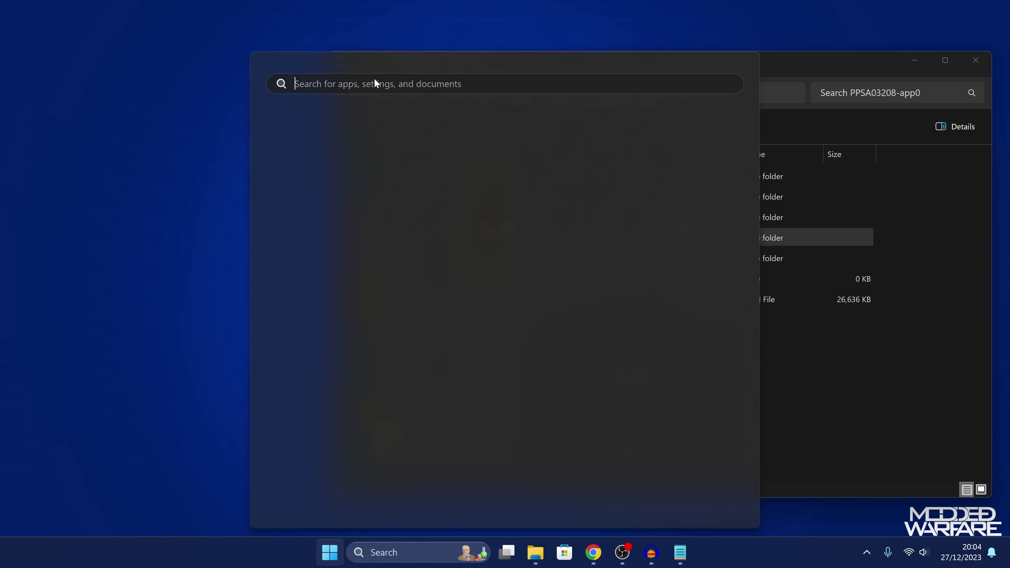
click(309, 387)
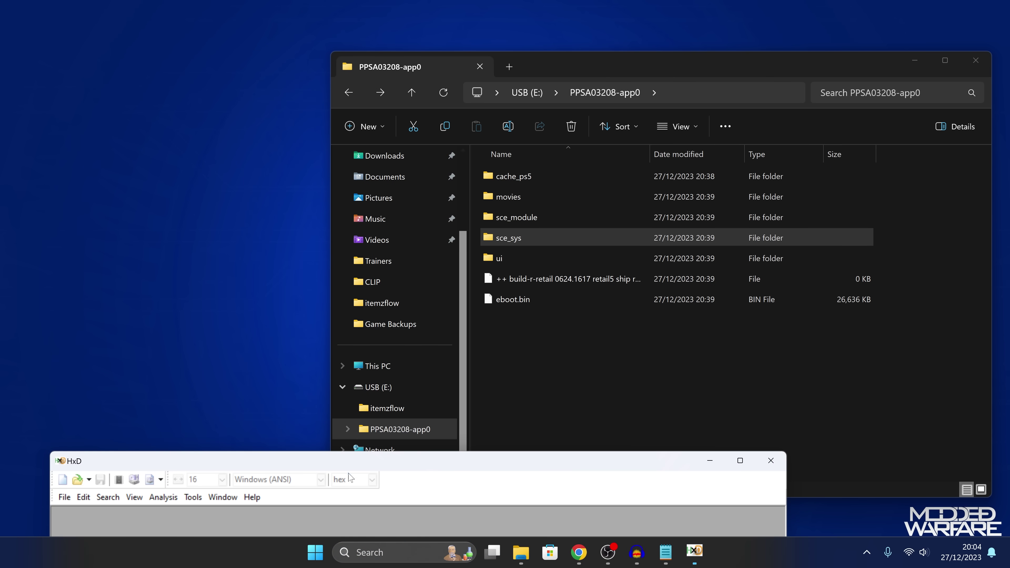
drag(355, 467, 364, 101)
drag(565, 72, 631, 39)
drag(364, 100, 351, 53)
click(795, 30)
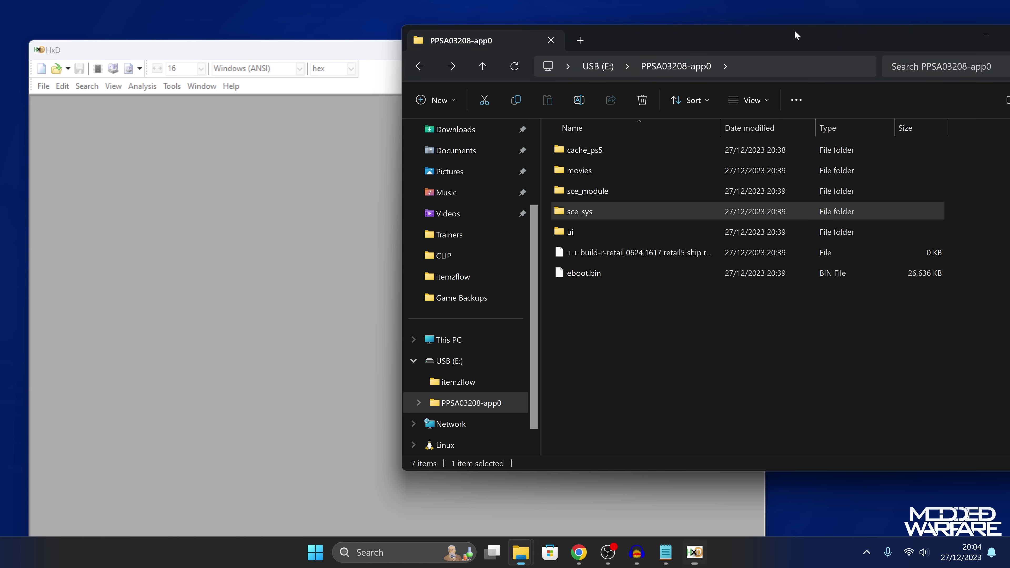
drag(636, 273, 273, 238)
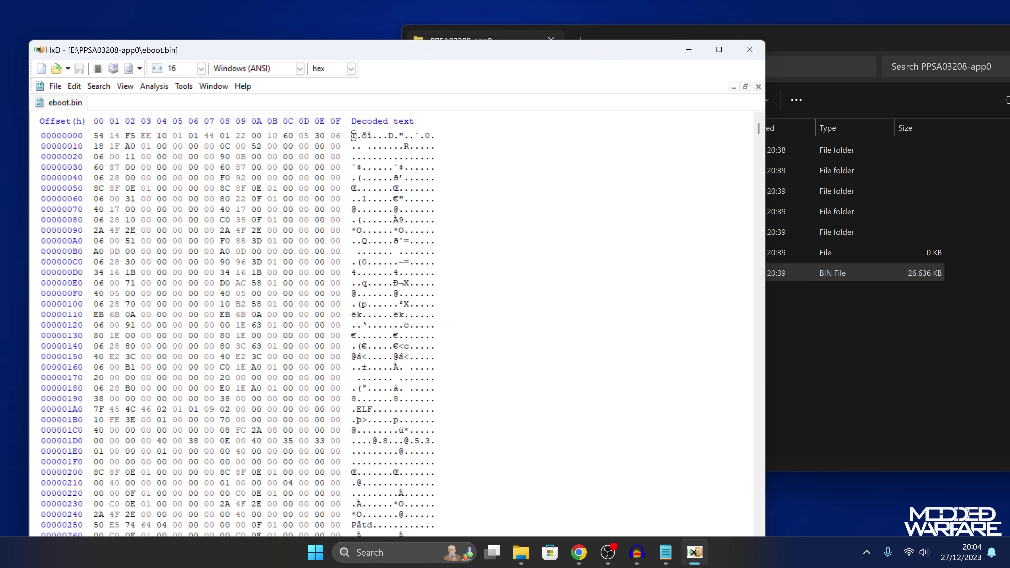
key(shift+Right)
key(shift+Right)
key(shift+Right)
key(shift+Right)
key(shift+Right)
key(shift+Right)
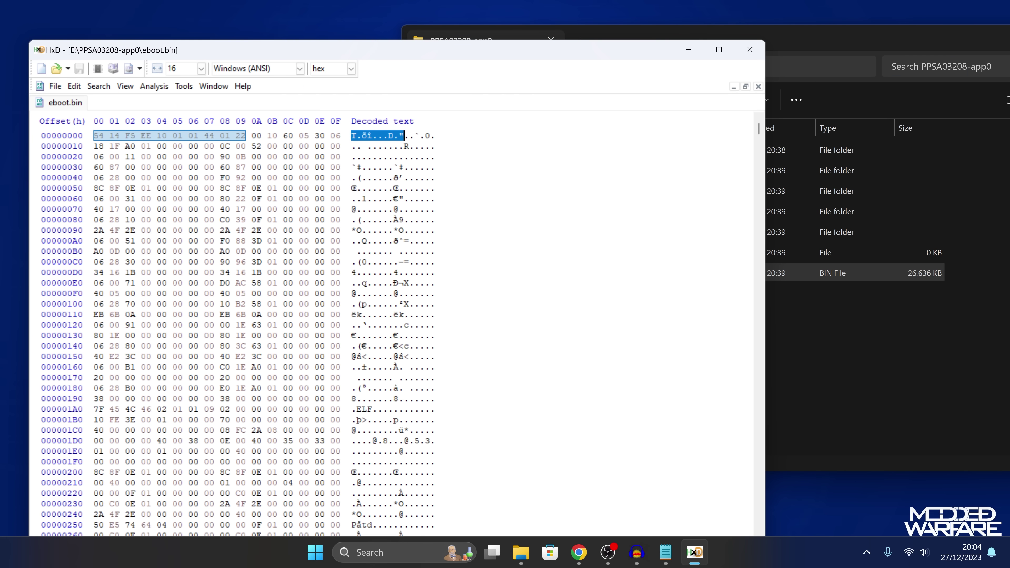
scroll(390, 335, down, 2)
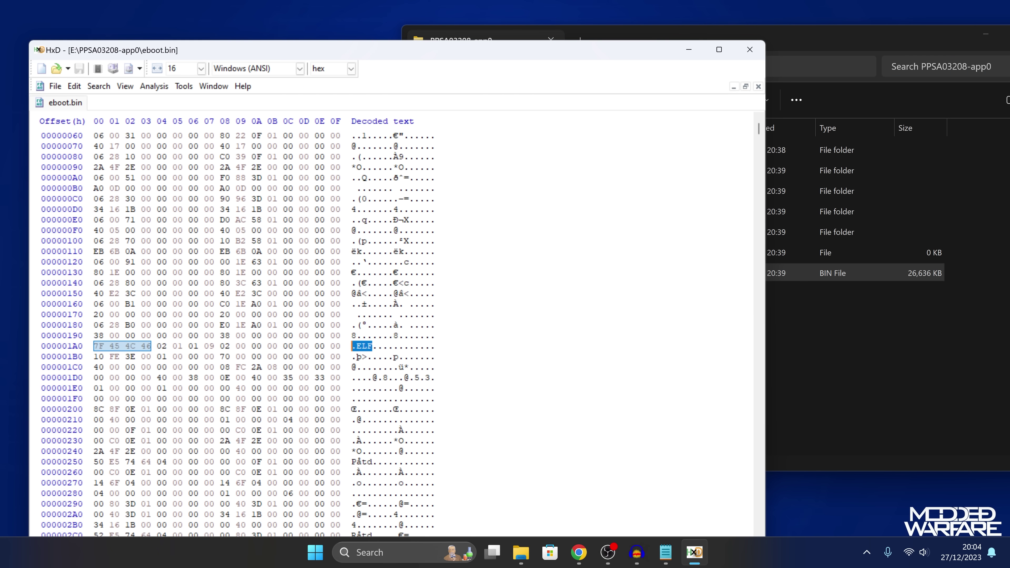
scroll(390, 334, up, 2)
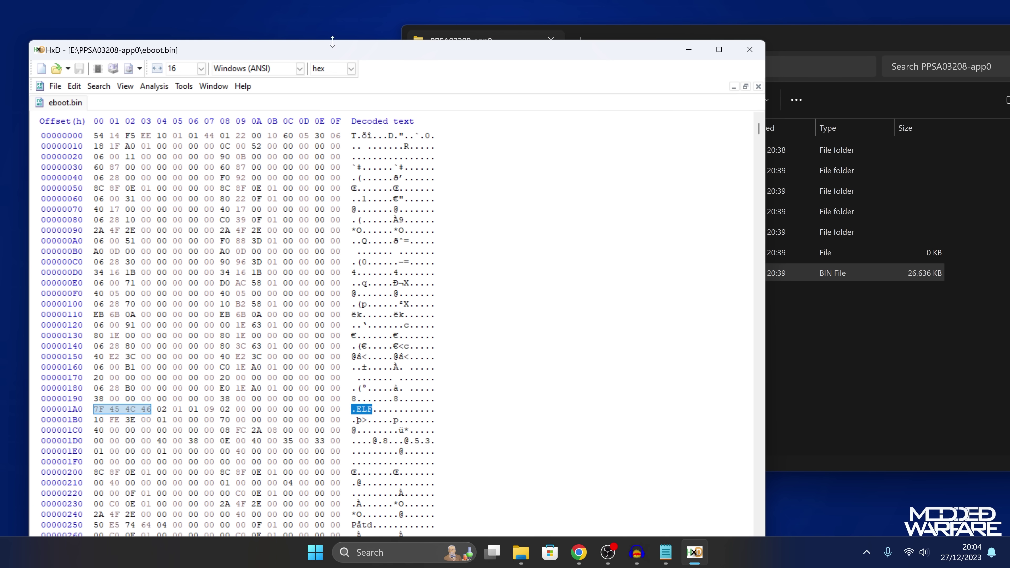
- Load the desktop PPSA03208-app0 eboot.bin as a second tab and compare the 7F 45 4C 46 headers
drag(590, 51, 601, 181)
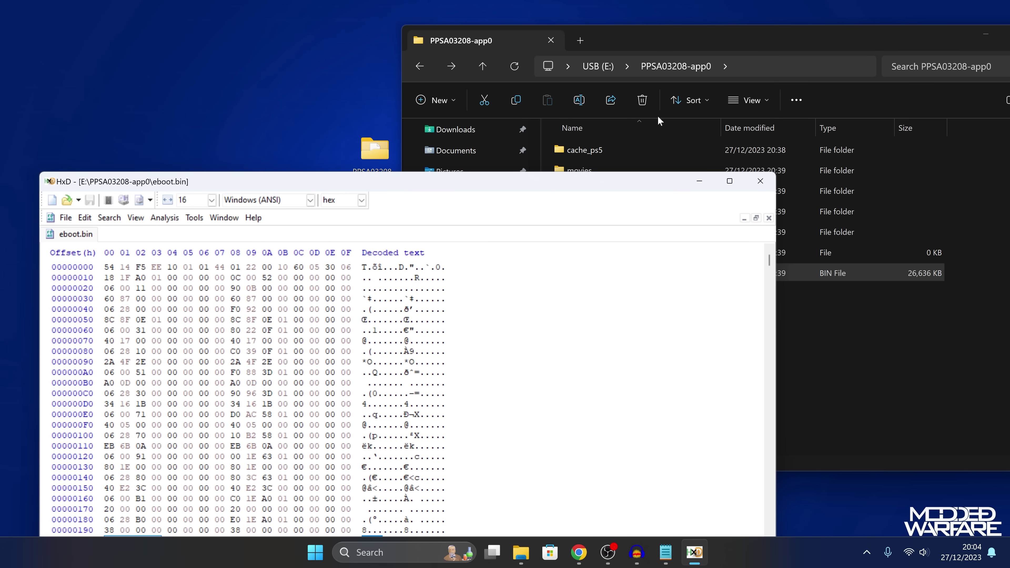
click(983, 36)
drag(437, 182, 449, 219)
double_click(375, 148)
drag(330, 13, 665, 43)
click(519, 199)
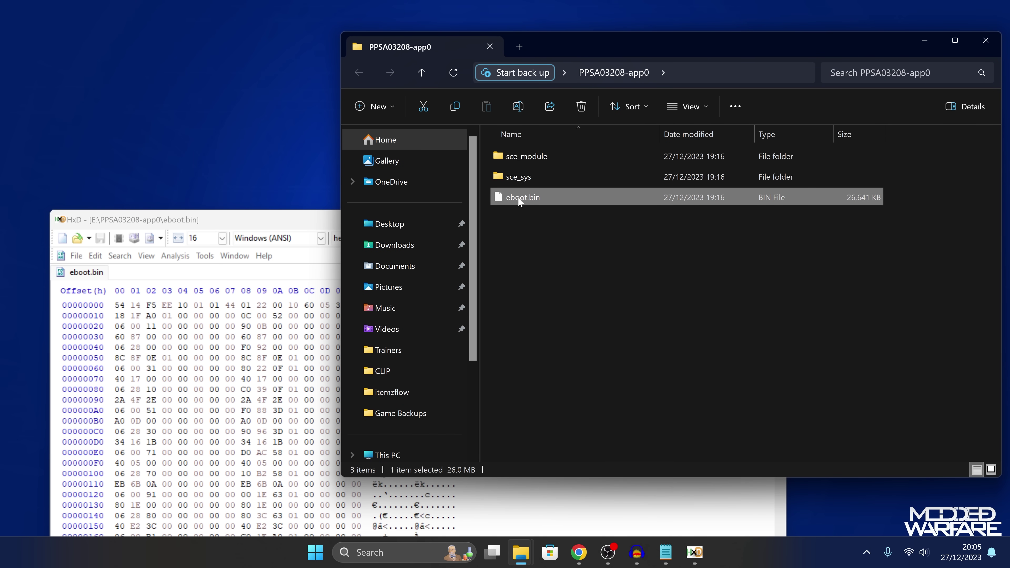
drag(543, 199, 282, 350)
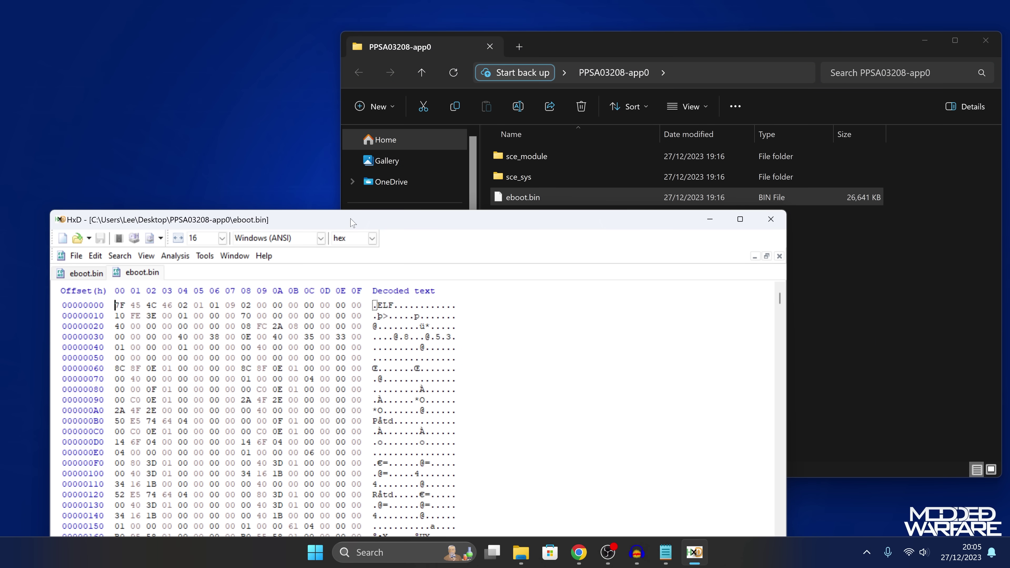
drag(353, 224, 446, 61)
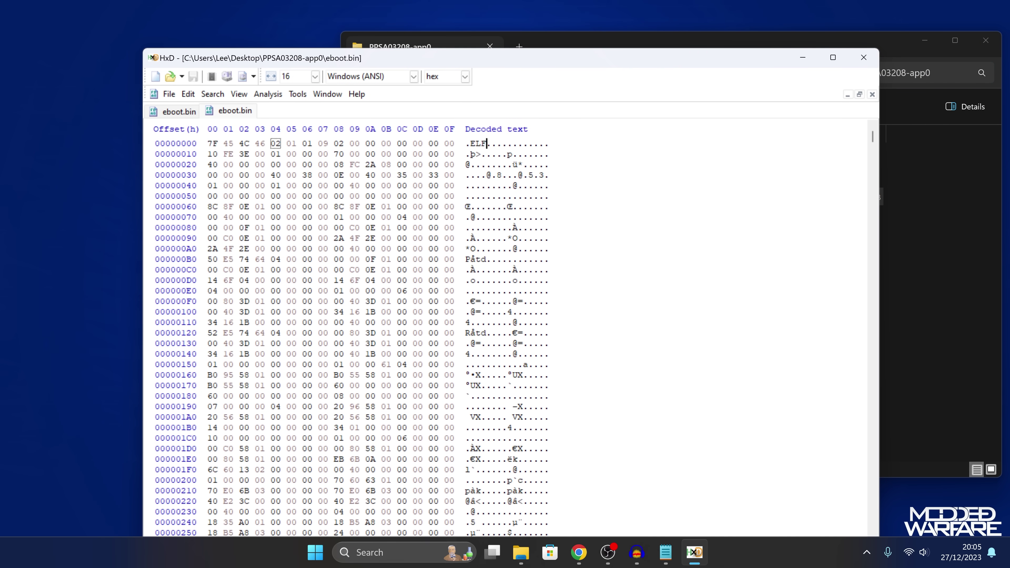
drag(487, 143, 467, 143)
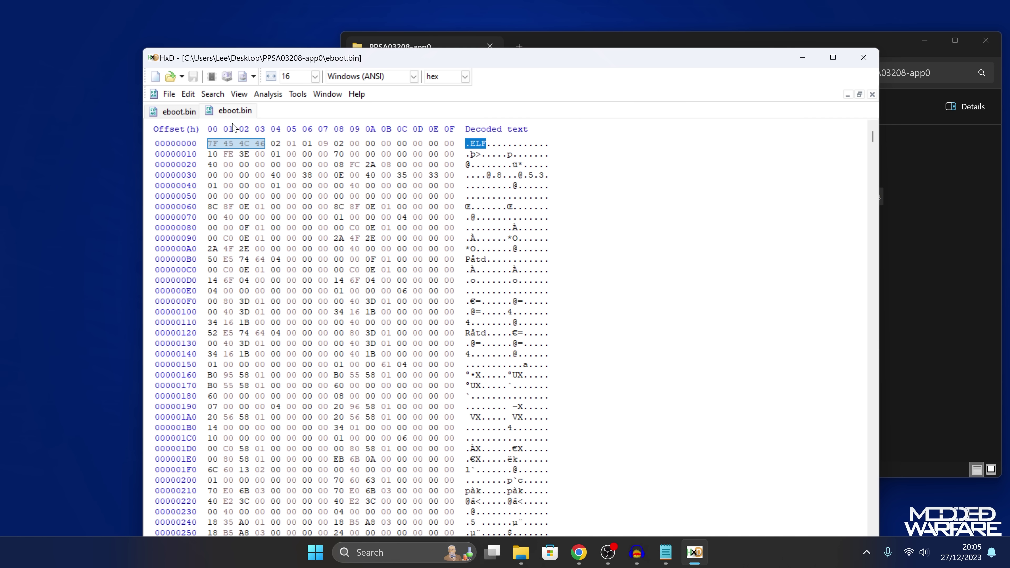
click(174, 113)
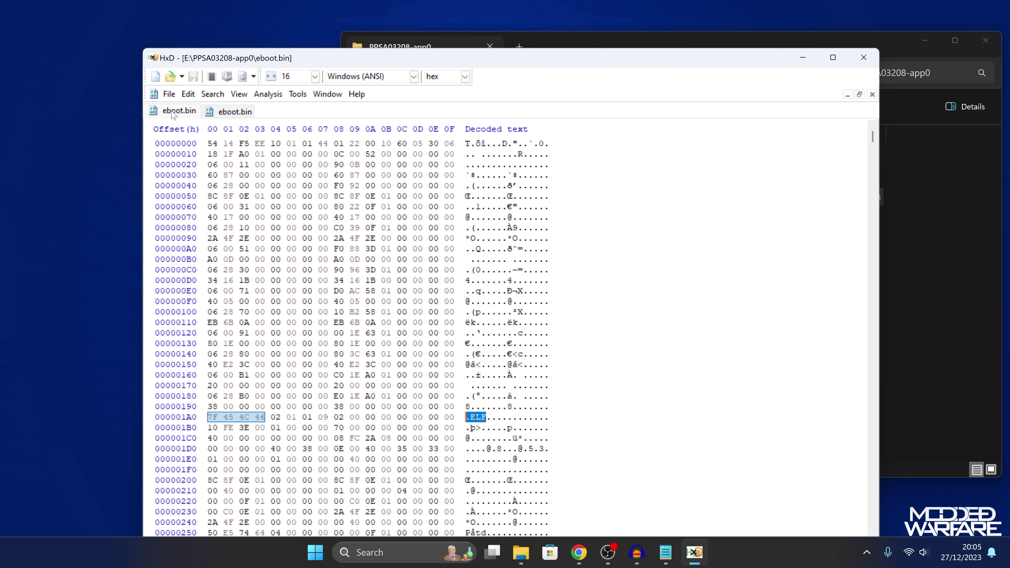
click(243, 119)
- Close HxD and arrange the backup PPSA03208-app0 window beside the USB folder
click(876, 55)
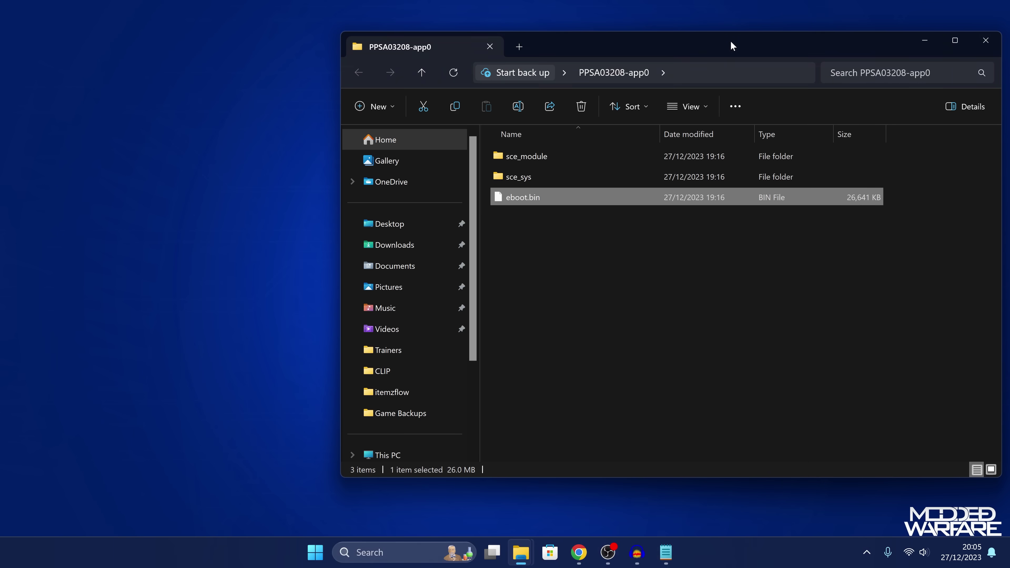
drag(730, 39, 510, 75)
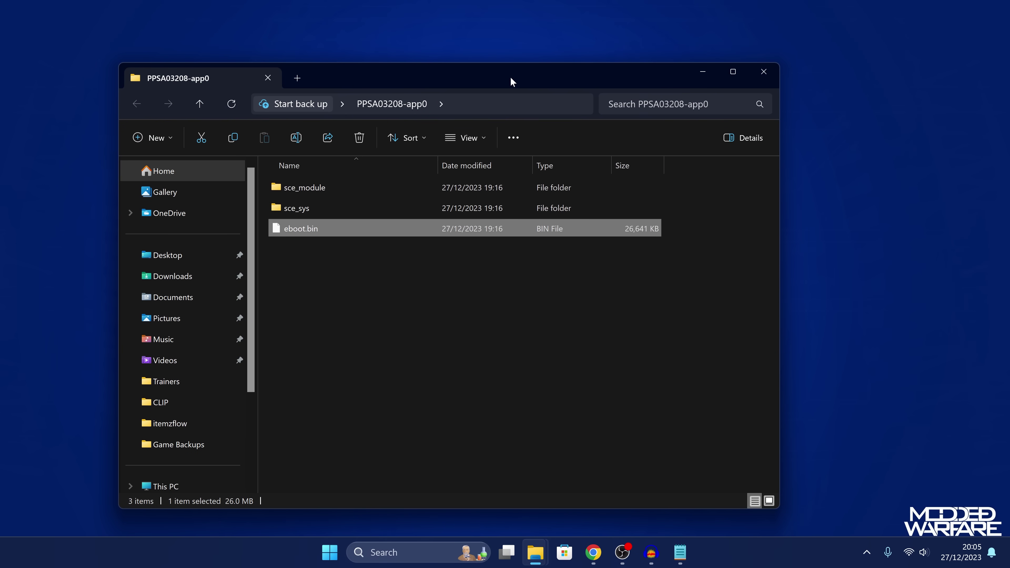
drag(419, 243, 539, 147)
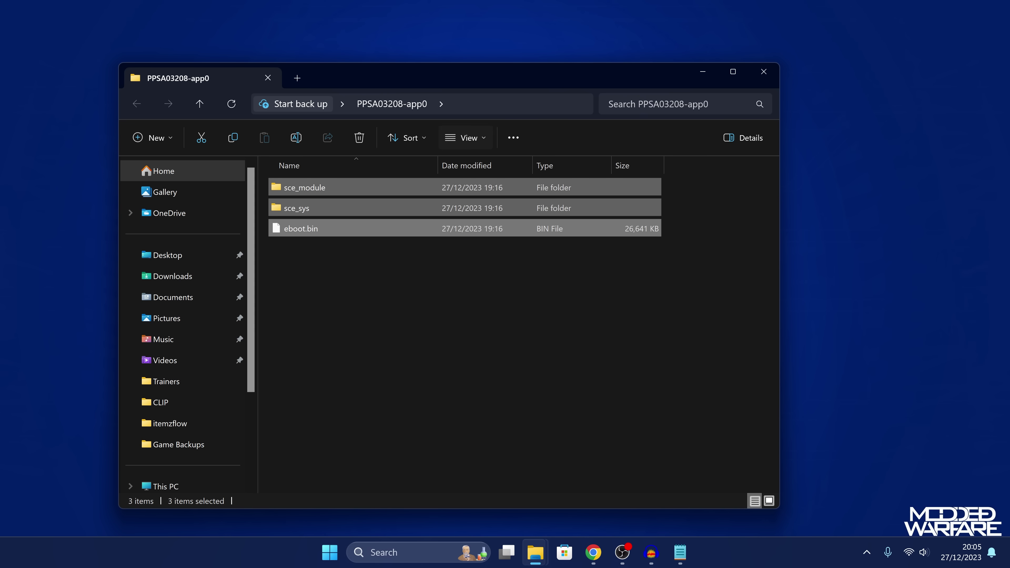
drag(409, 76, 435, 84)
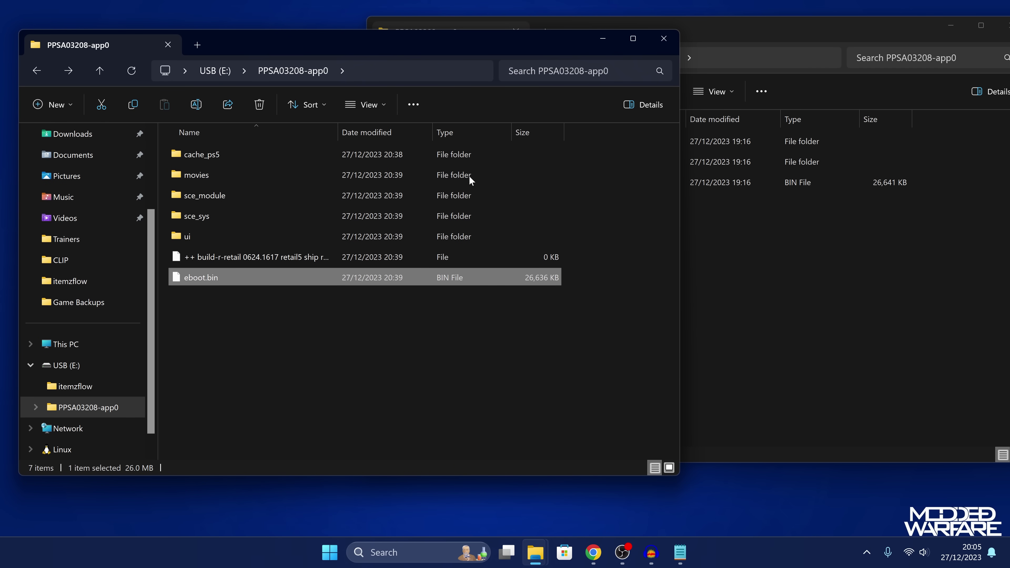
click(430, 374)
click(825, 230)
drag(667, 24, 727, 57)
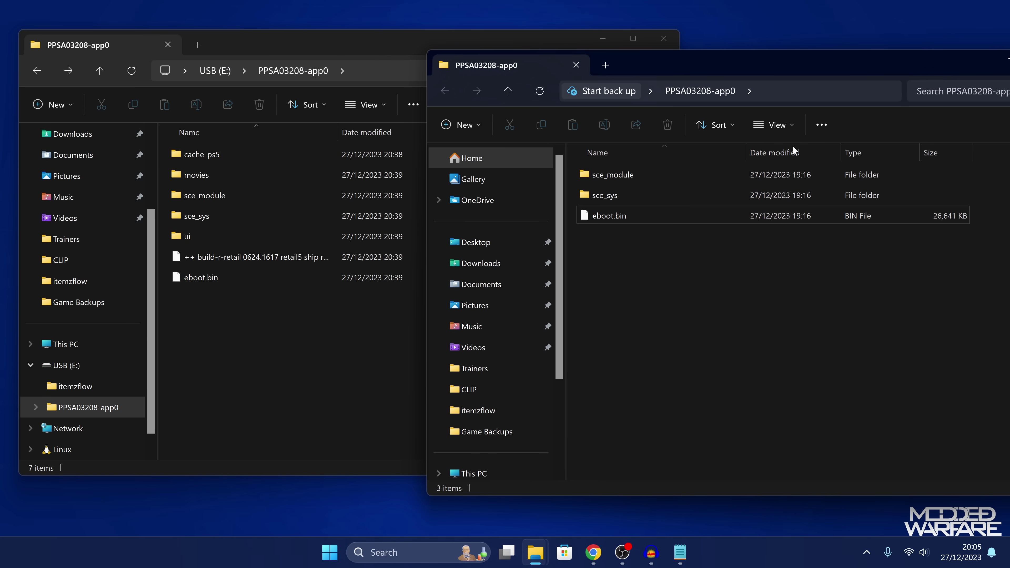
drag(633, 58, 677, 38)
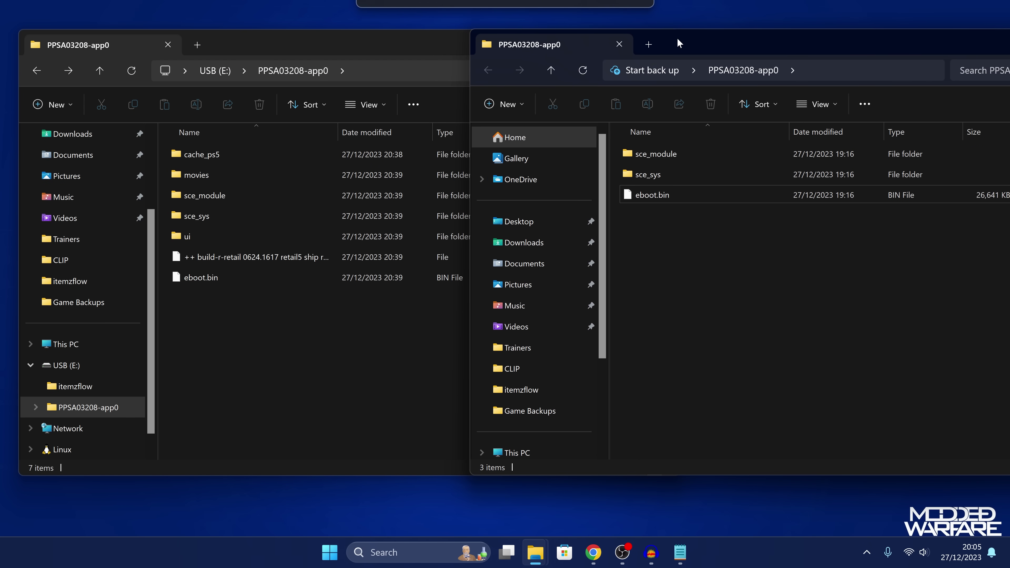
- Copy the backup eboot.bin into the USB game folder, replacing the existing file
click(669, 197)
drag(669, 198, 685, 198)
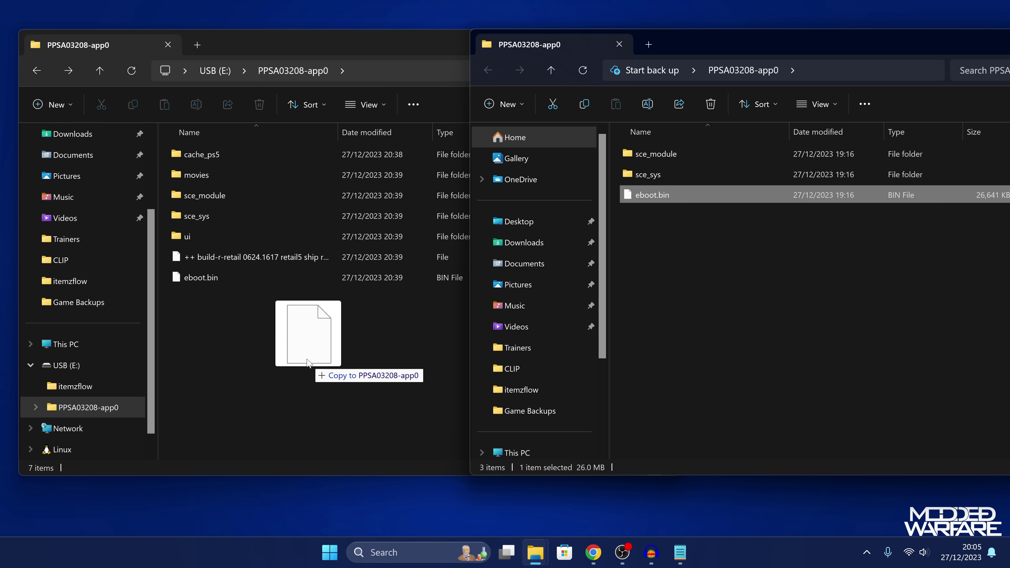
drag(308, 363, 307, 362)
click(441, 281)
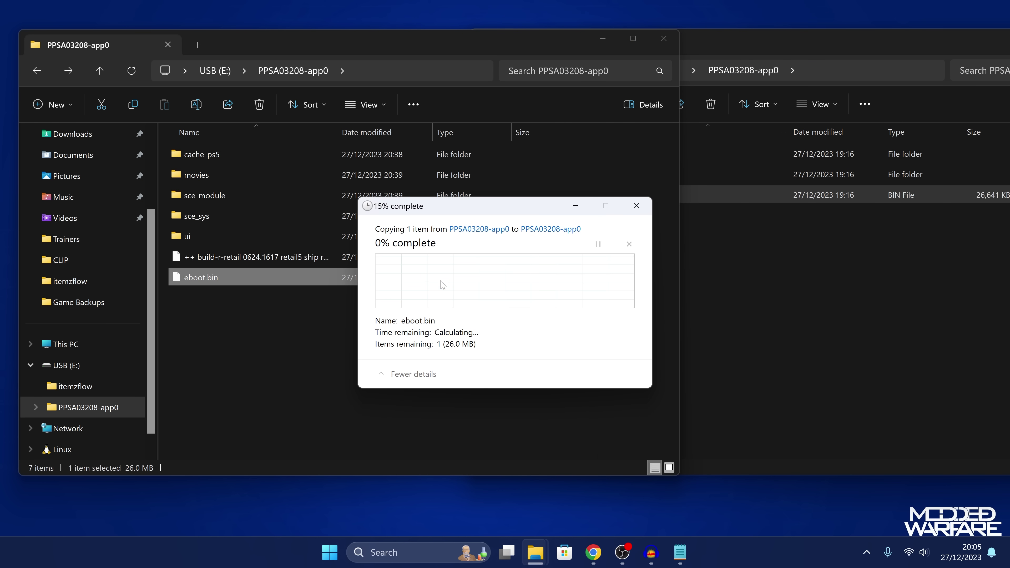
- Copy sce_module and sce_sys into the USB game folder, replacing the same-named files
click(747, 273)
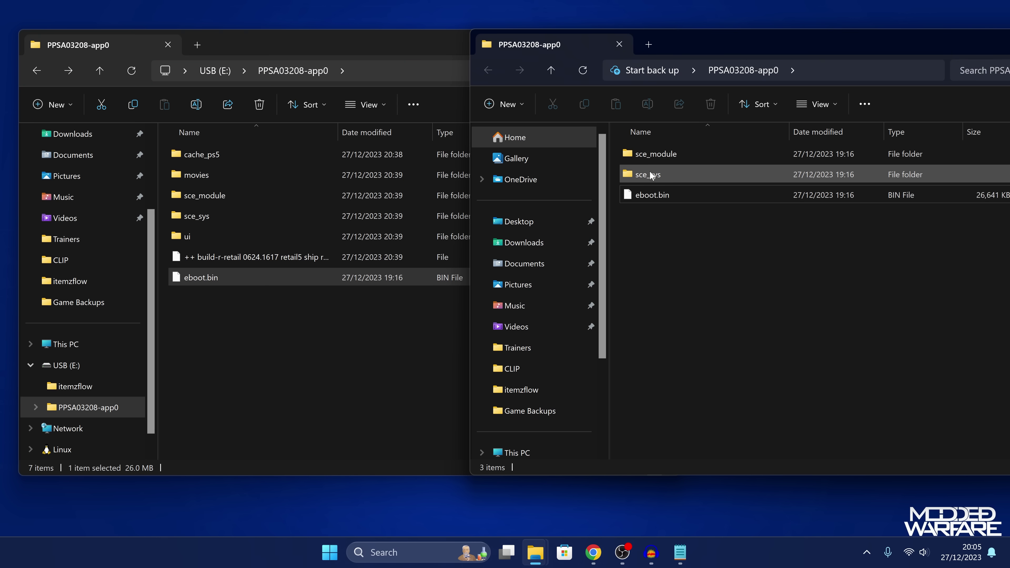
click(652, 173)
double_click(651, 173)
key(alt+Left)
ctrl+click(662, 155)
drag(677, 153, 328, 338)
click(473, 279)
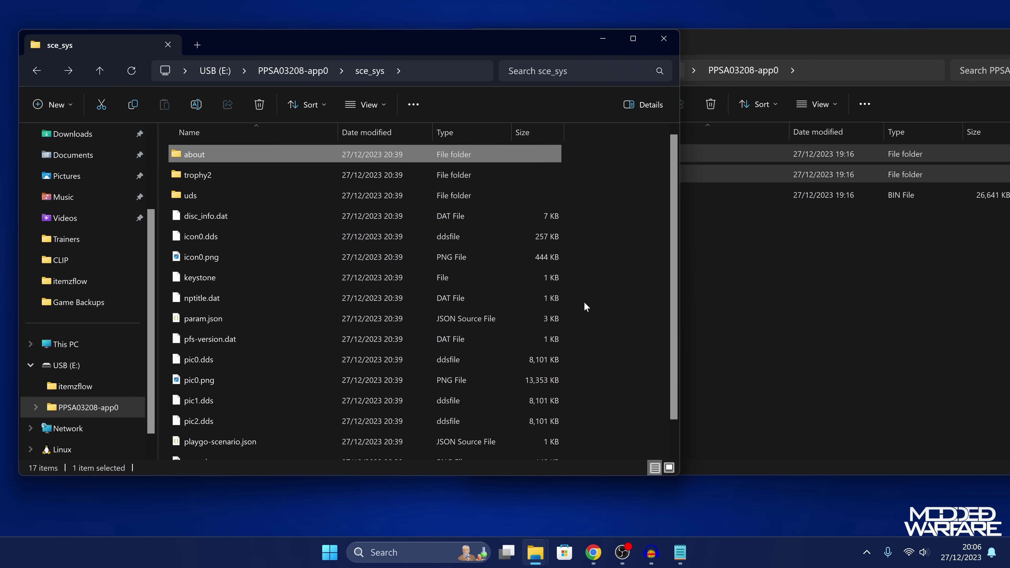
key(alt+Left)
click(530, 315)
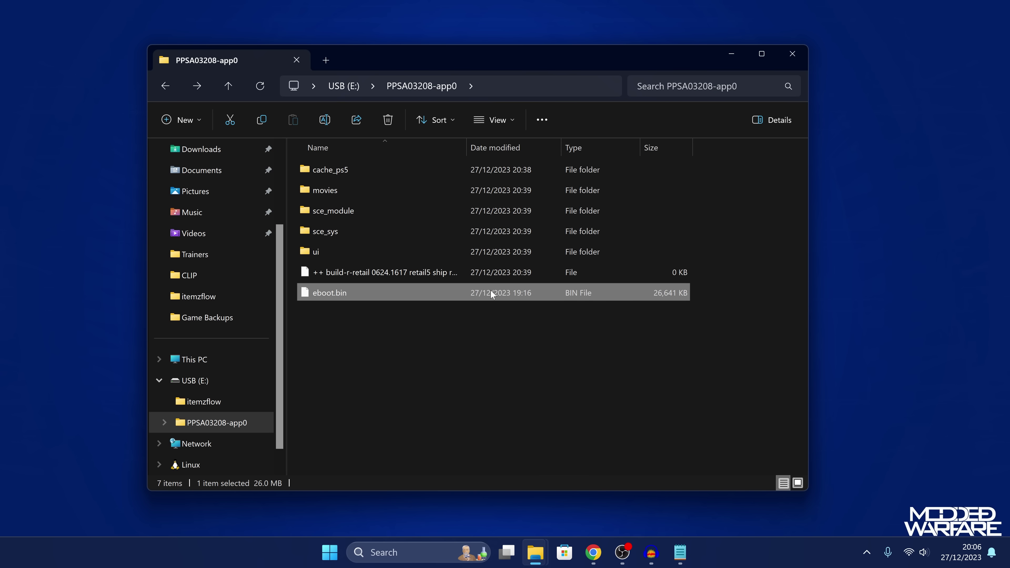
mouse_move(552, 60)
mouse_down()
mouse_move(564, 70)
mouse_move(571, 271)
mouse_up()
drag(605, 78, 624, 199)
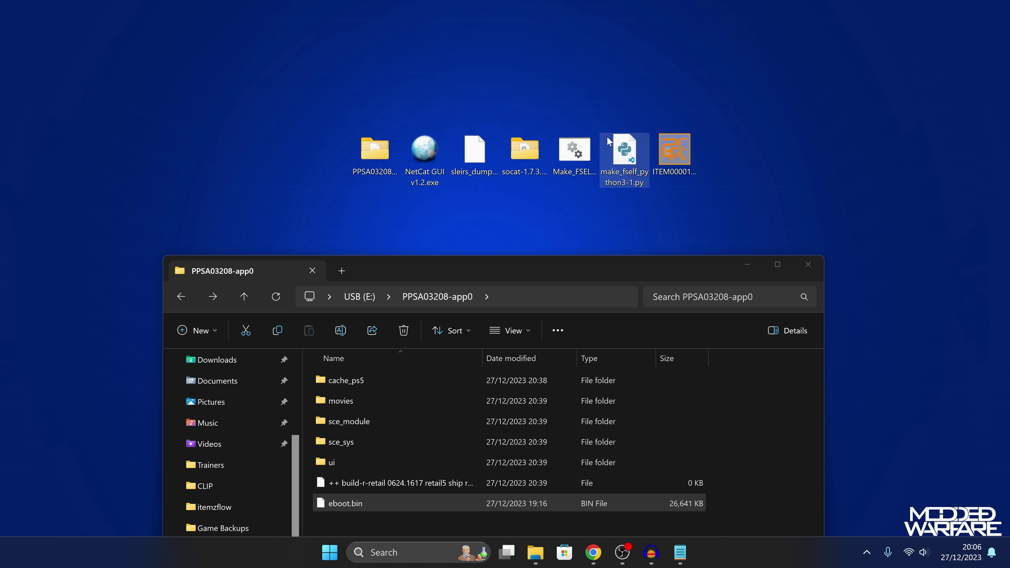
click(581, 145)
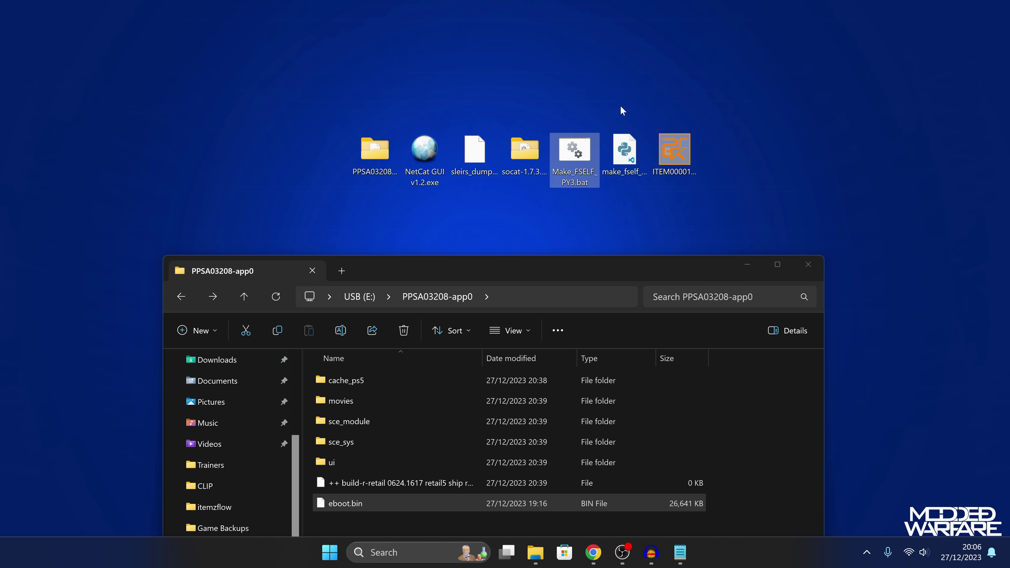
drag(620, 107, 575, 186)
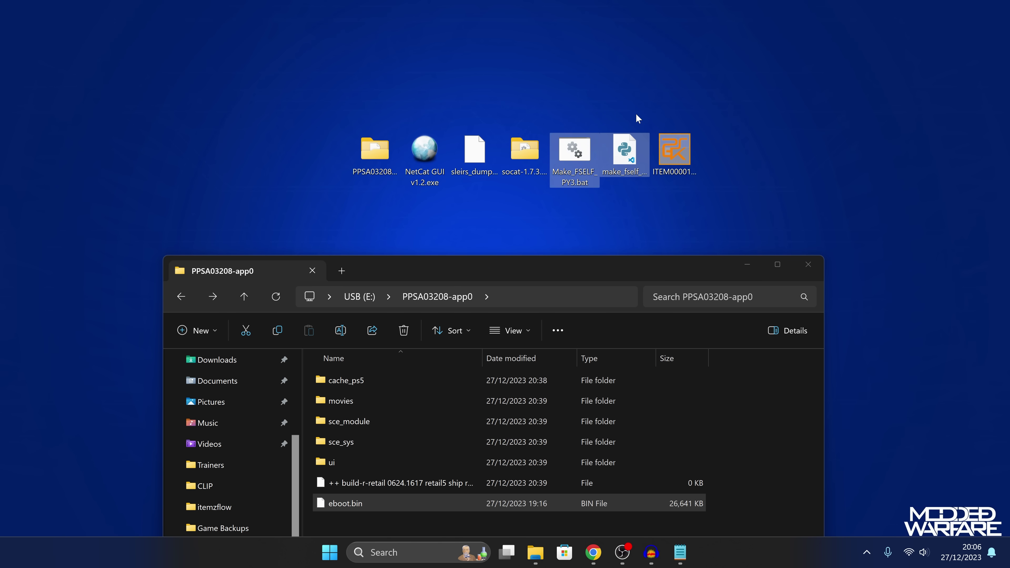
- Confirm the Python 3.11 Store page shows Installed, then close Microsoft Store
click(626, 140)
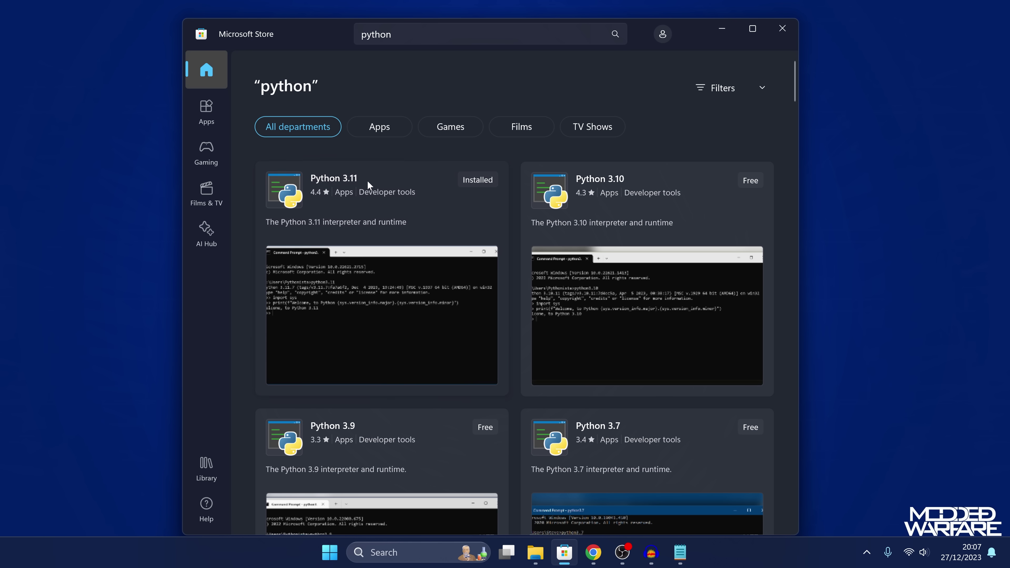
click(324, 179)
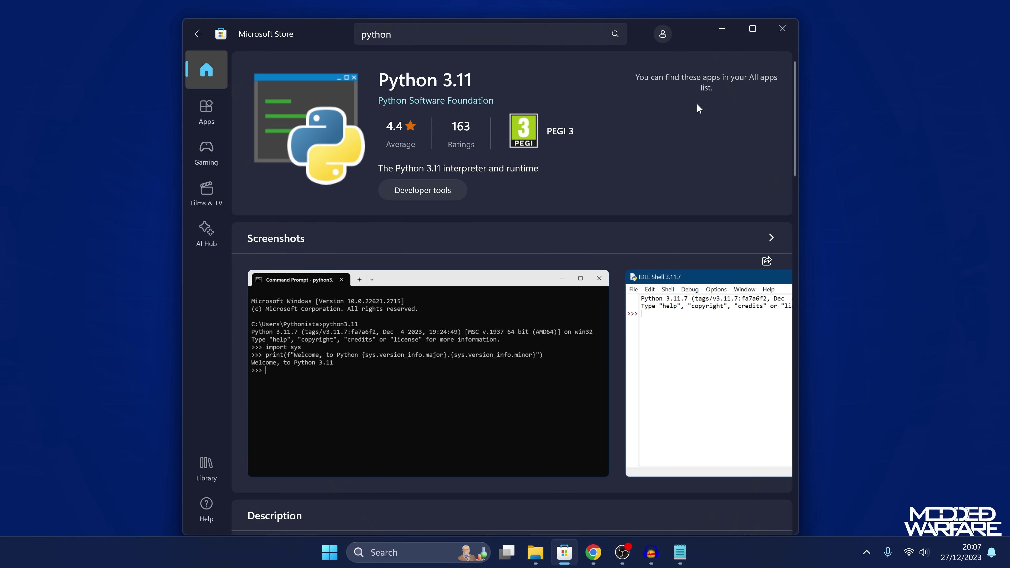
click(783, 28)
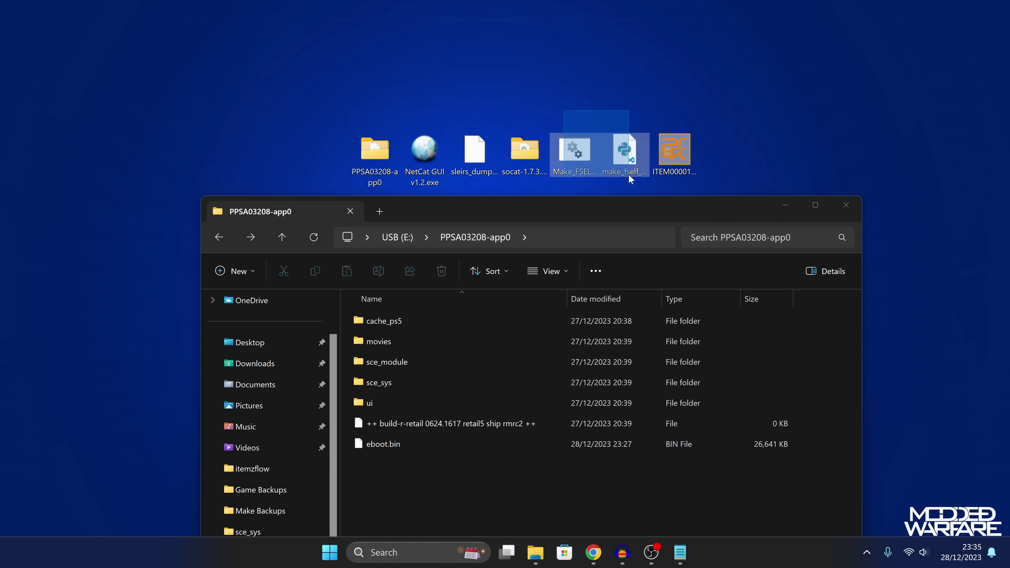
- Copy both fake-self script files from the desktop into USB (E:)\PPSA03208-app0
click(629, 174)
ctrl+click(577, 164)
drag(578, 165, 460, 492)
drag(593, 204, 596, 57)
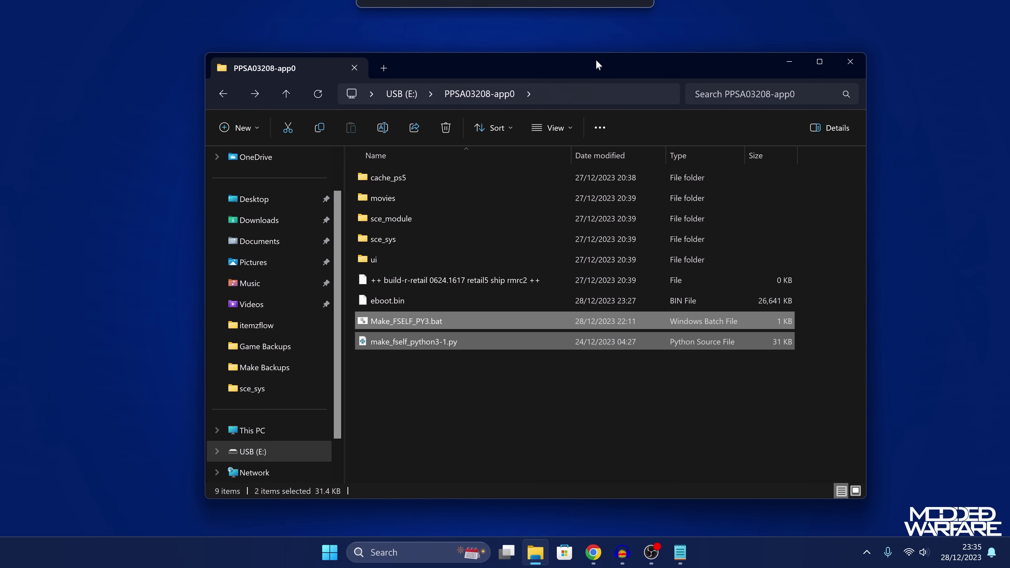
- Run Make_FSELF_PY3.bat and review the Command Prompt output for the signed ELF files
click(439, 319)
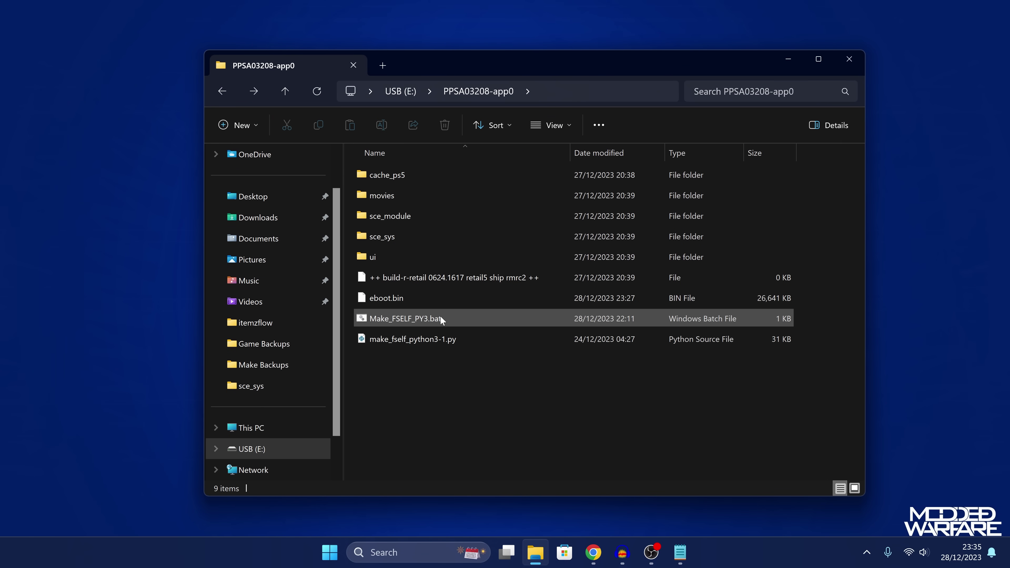
double_click(438, 319)
drag(449, 126, 507, 103)
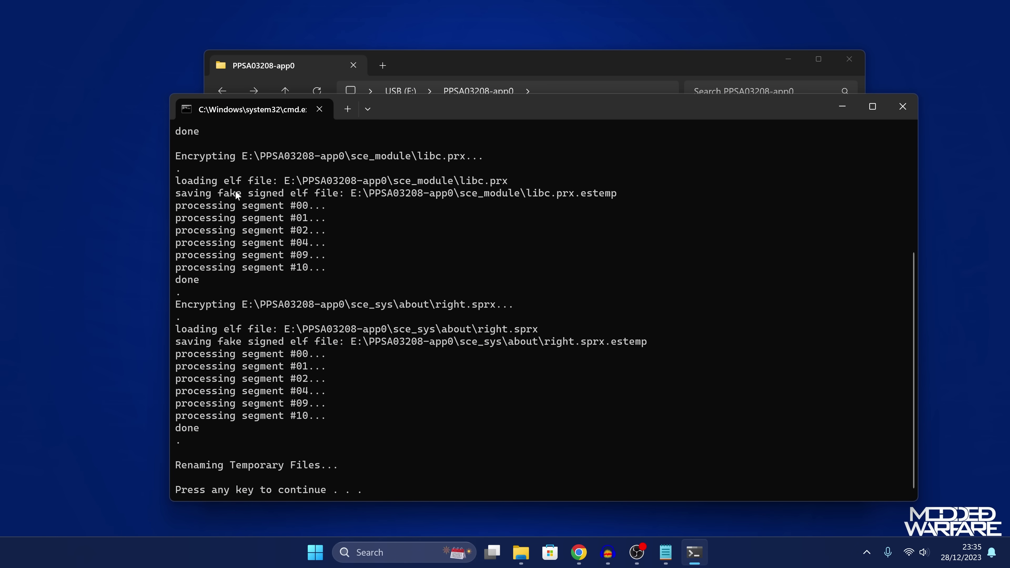
drag(236, 193, 344, 193)
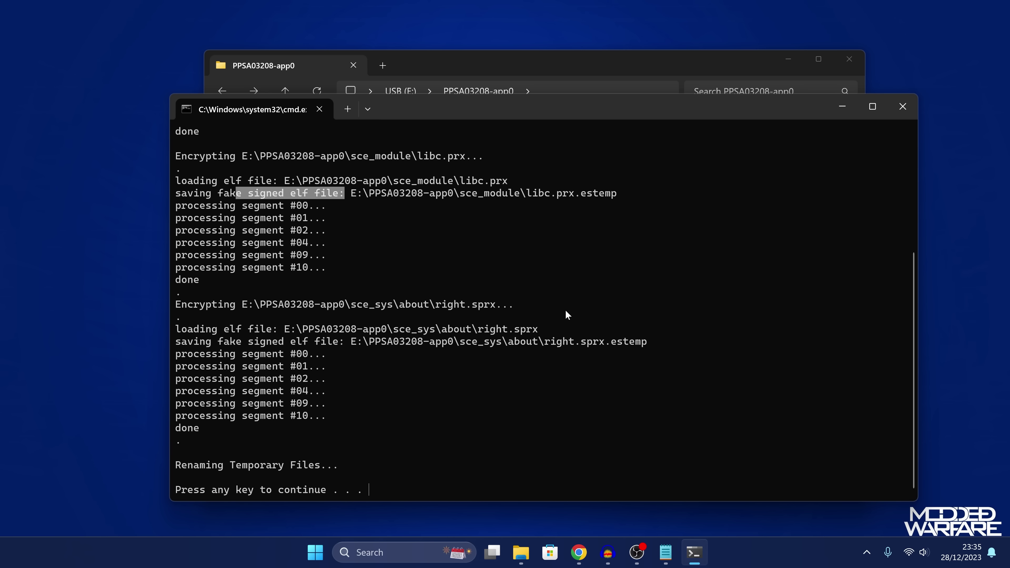
scroll(372, 397, up, 4)
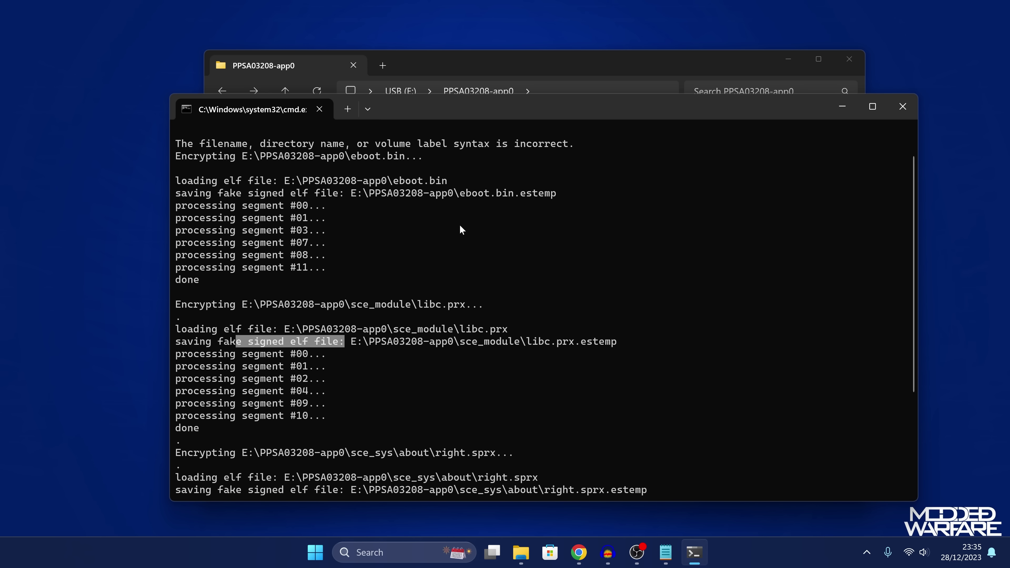
scroll(342, 399, up, 1)
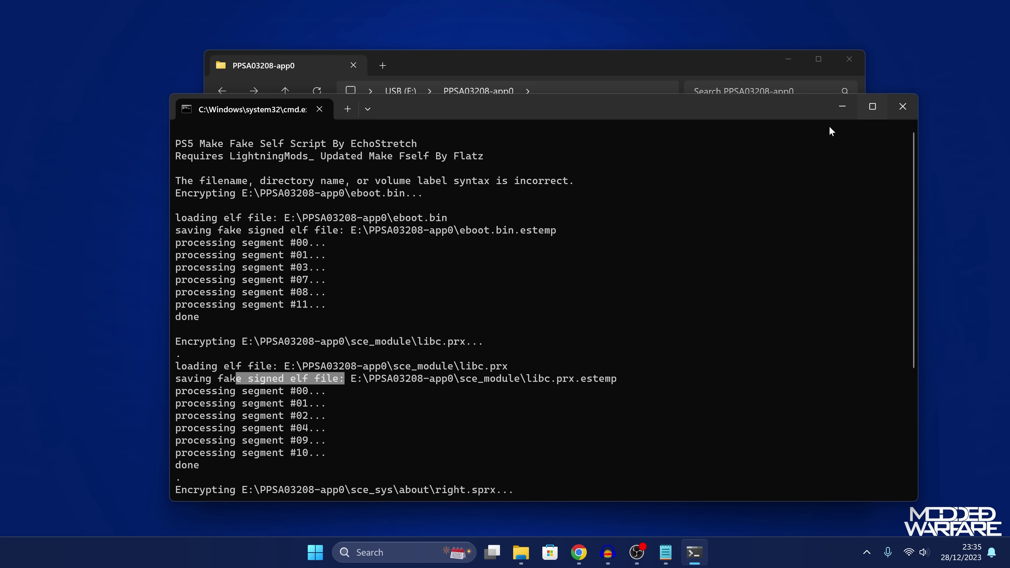
- Edit Make_FSELF_PY3.bat in Notepad, replacing python with py, and save it
click(902, 108)
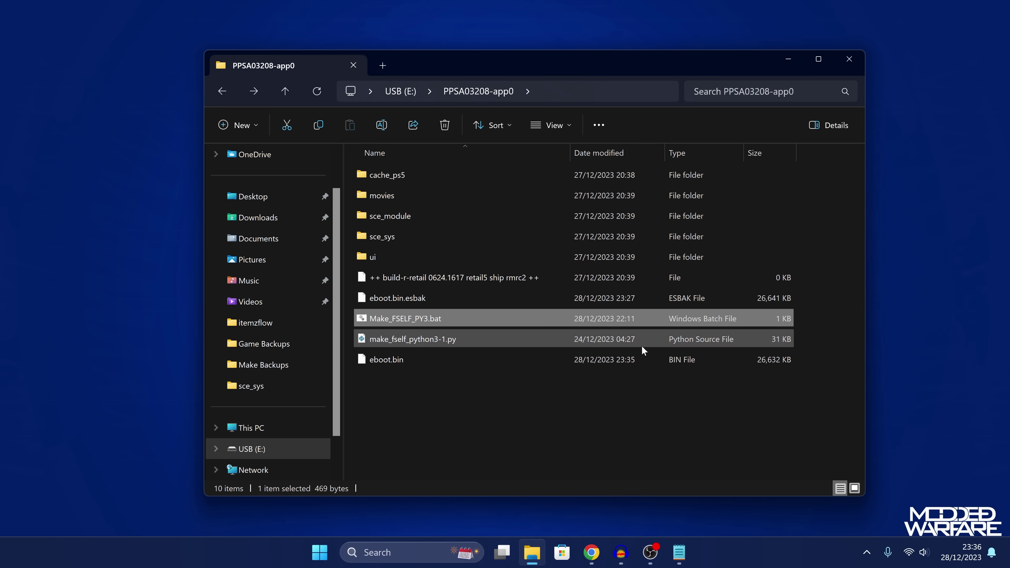
right_click(458, 320)
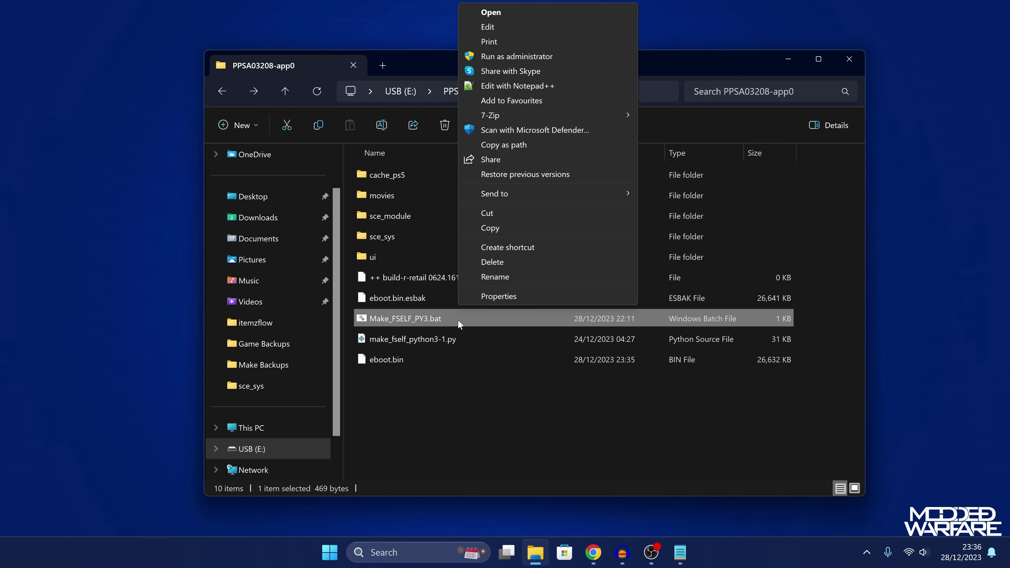
click(495, 27)
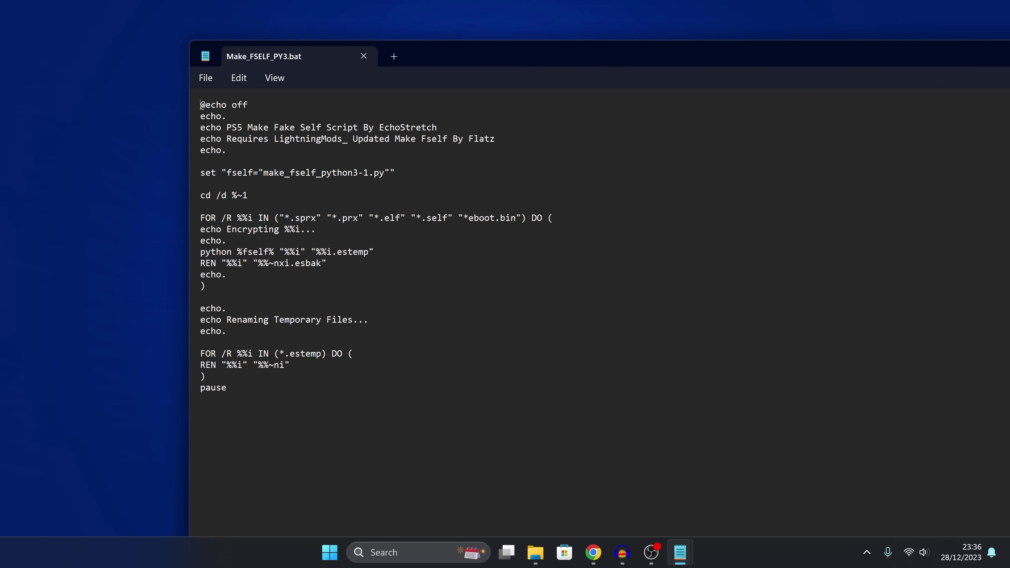
double_click(215, 253)
text(py)
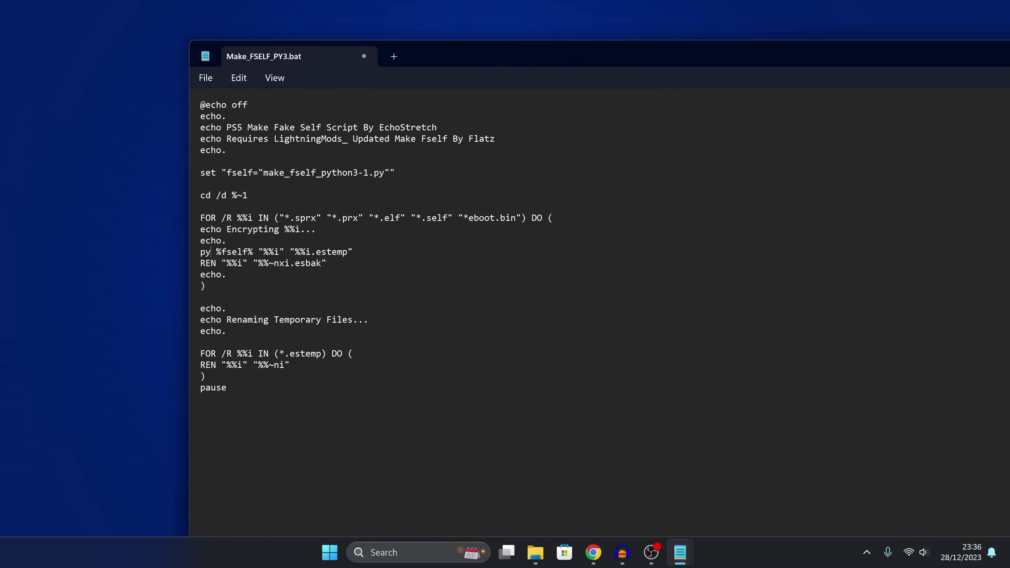
key(ctrl+s)
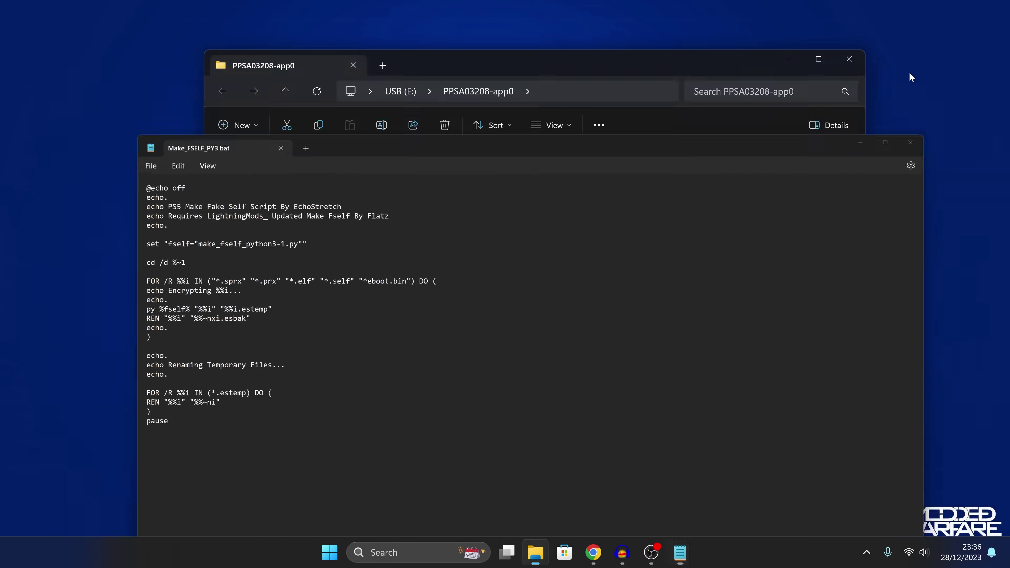
- Delete both fake-self scripts from the refreshed USB folder and check eboot.bin and eboot.bin.esbak
click(878, 185)
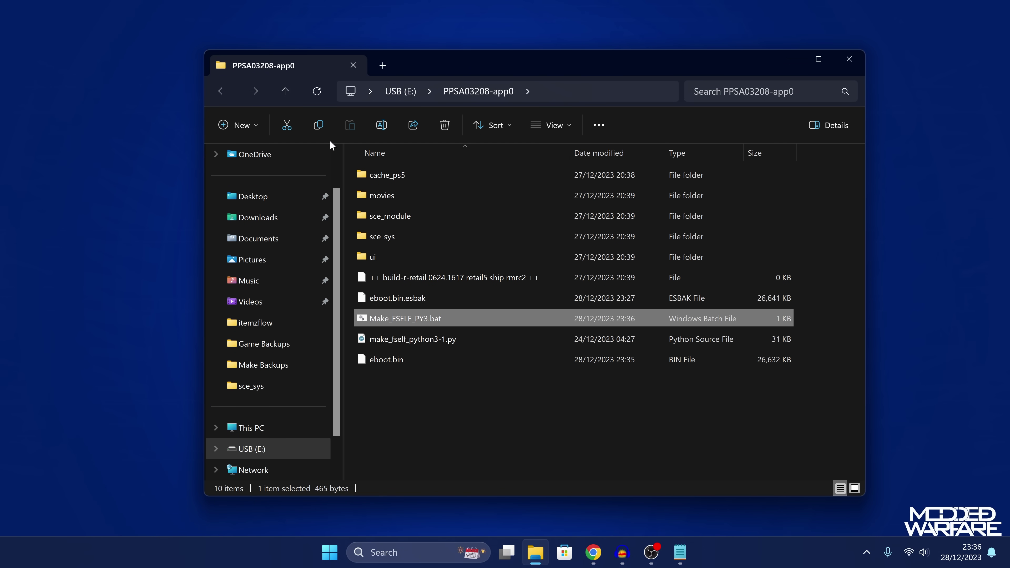
click(318, 91)
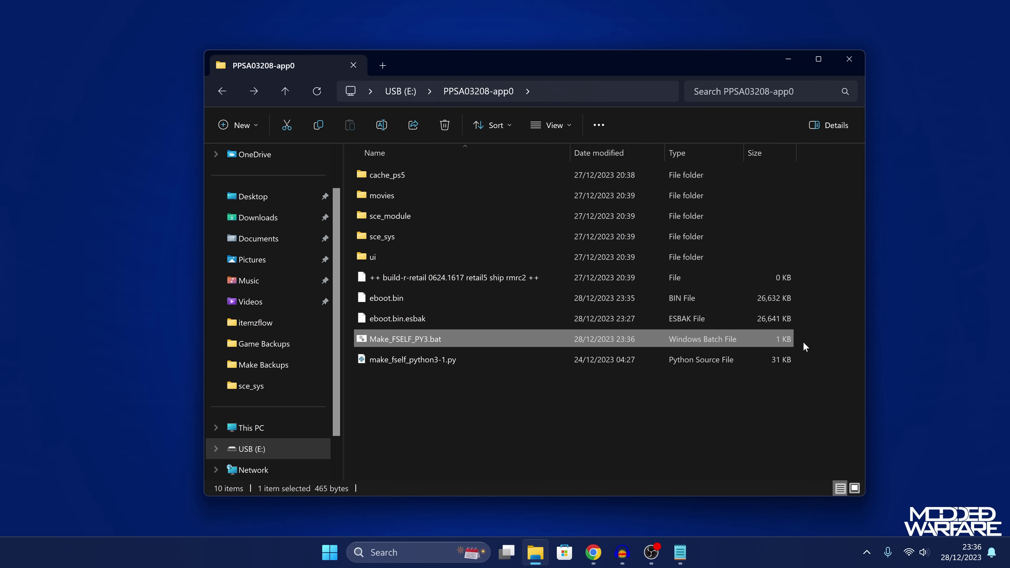
drag(805, 343, 671, 362)
key(Delete)
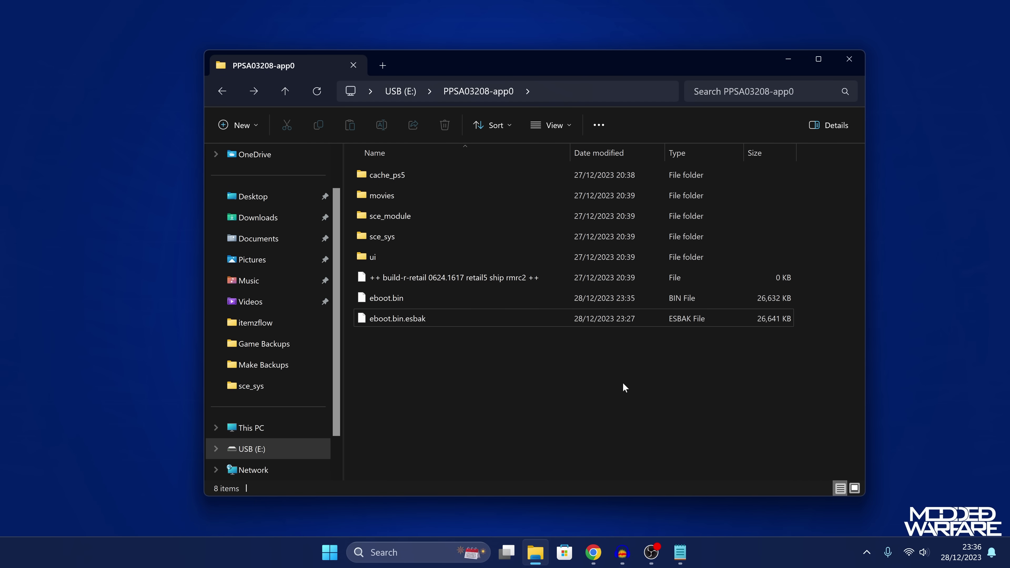
click(390, 301)
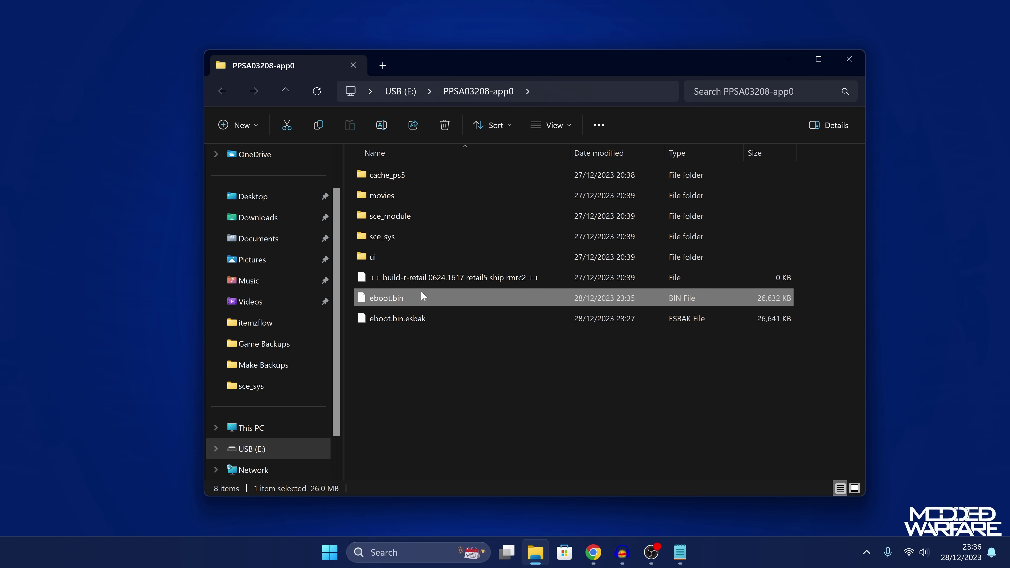
click(466, 319)
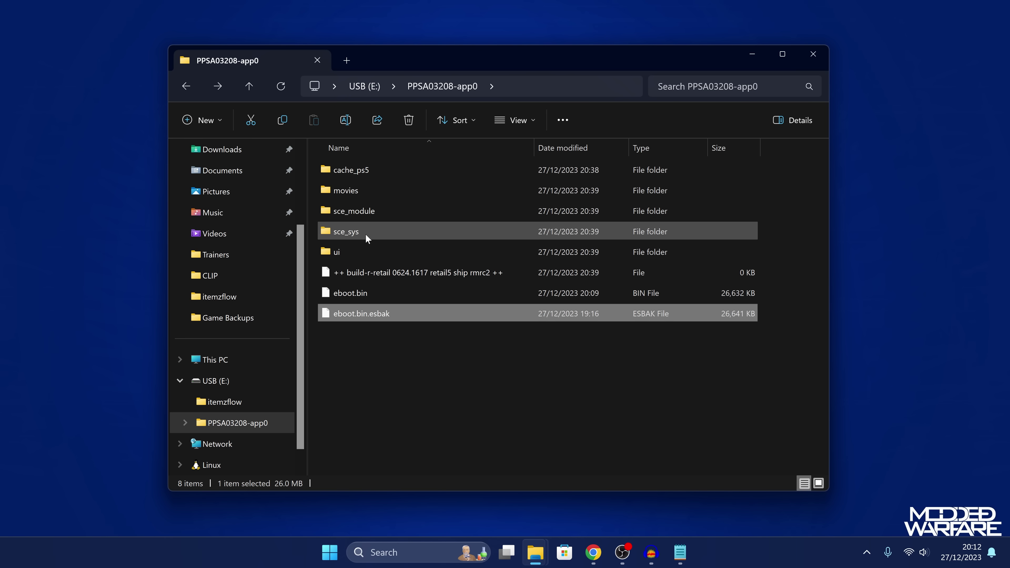
- Open libc.prx.esbak and the fake-signed libc.prx from sce_module in HxD
double_click(372, 213)
click(372, 175)
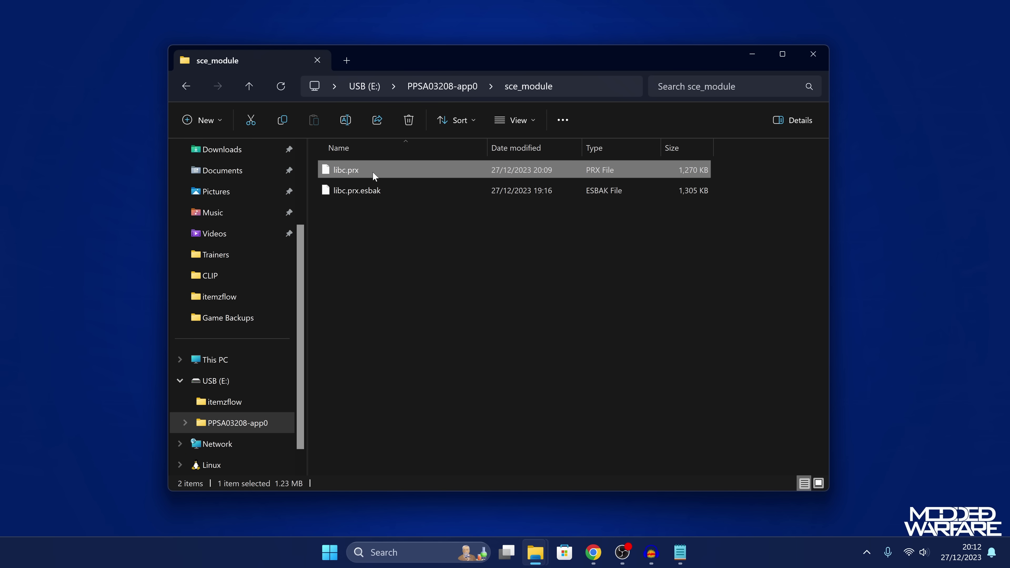
click(370, 192)
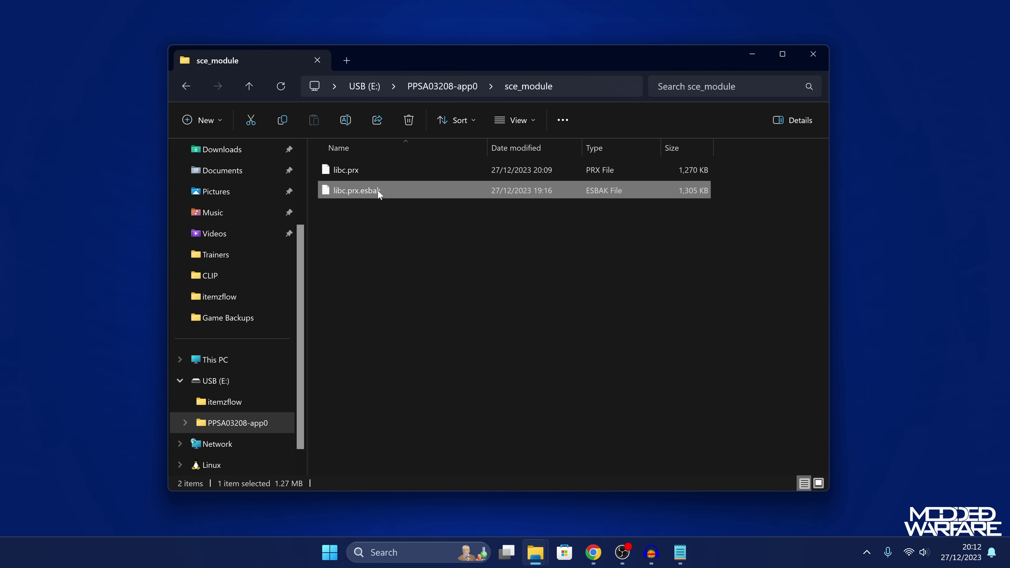
click(330, 553)
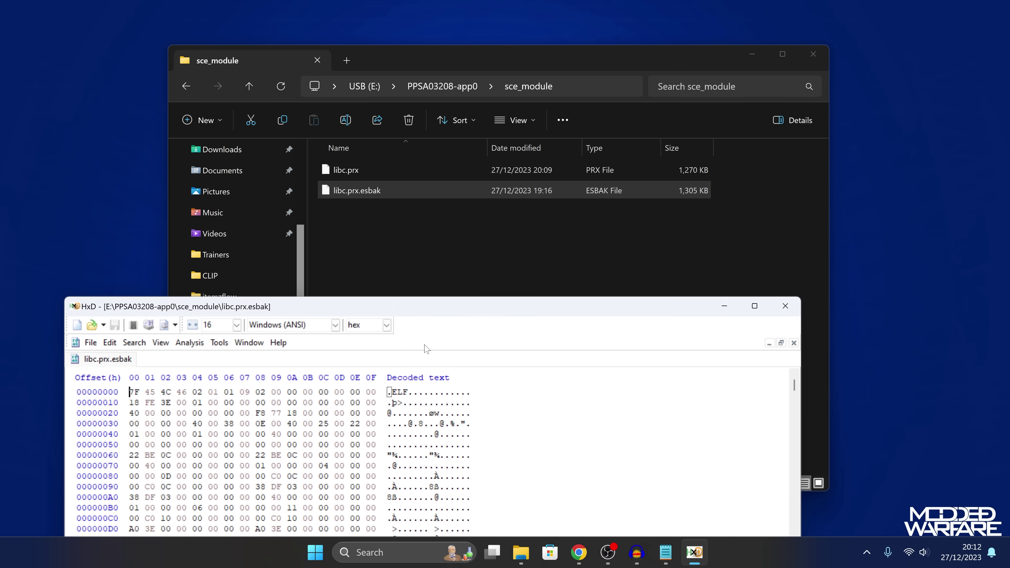
drag(428, 307, 380, 275)
click(368, 173)
drag(368, 173, 142, 402)
drag(324, 275, 427, 75)
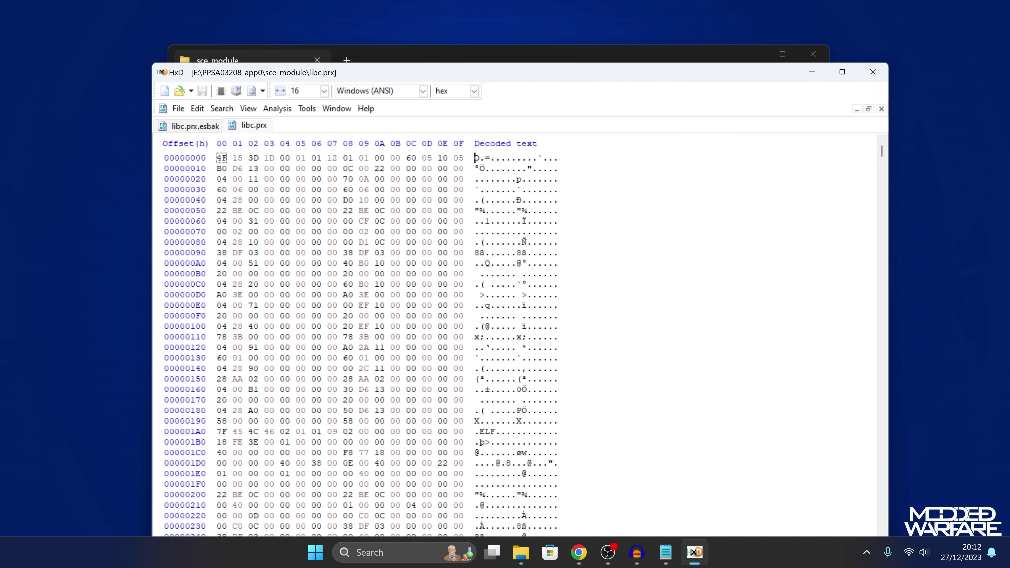
- Compare the ELF header bytes, close HxD and return to the PPSA03208-app0 folder
scroll(475, 163, down, 4)
drag(219, 306, 257, 305)
scroll(581, 305, up, 4)
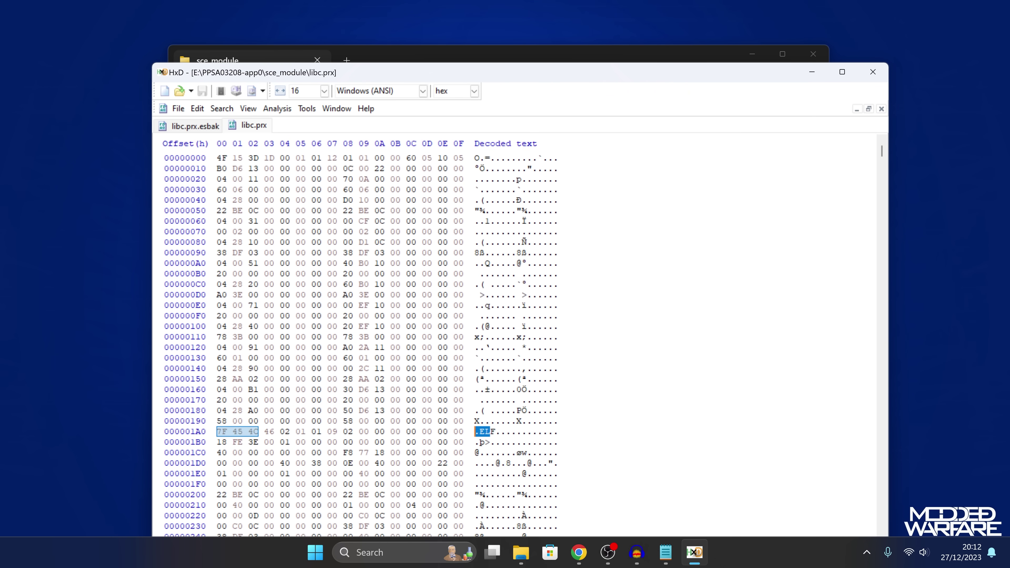
click(873, 72)
click(578, 291)
key(alt+Up)
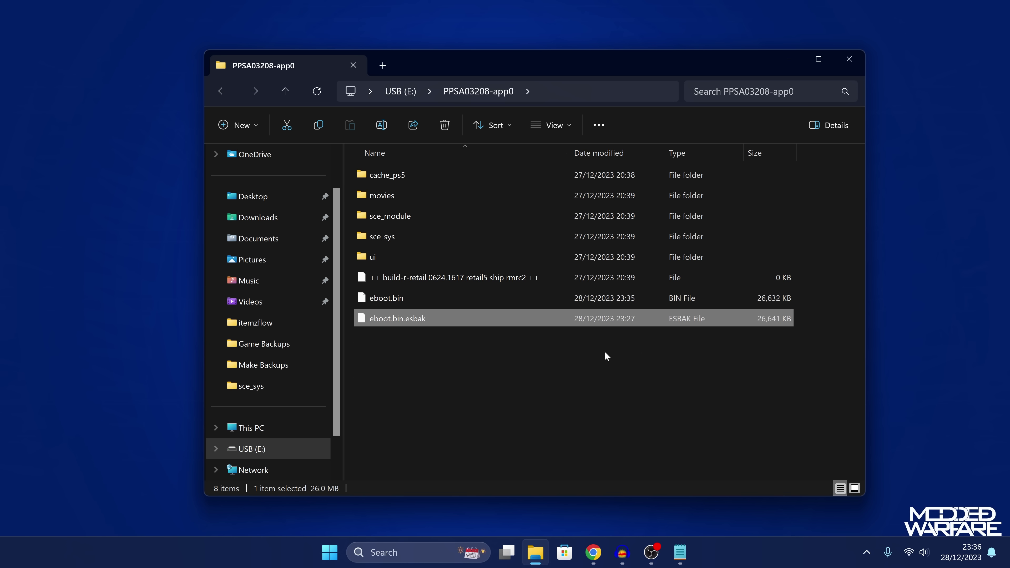
- Close the PPSA03208-app0 window and eject the USB drive from the system tray
click(612, 297)
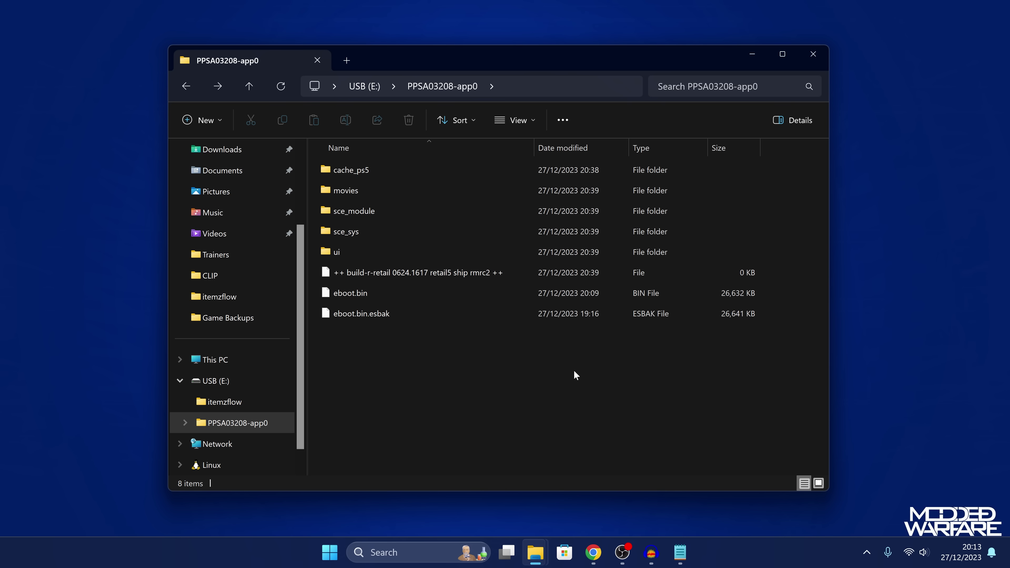
click(814, 60)
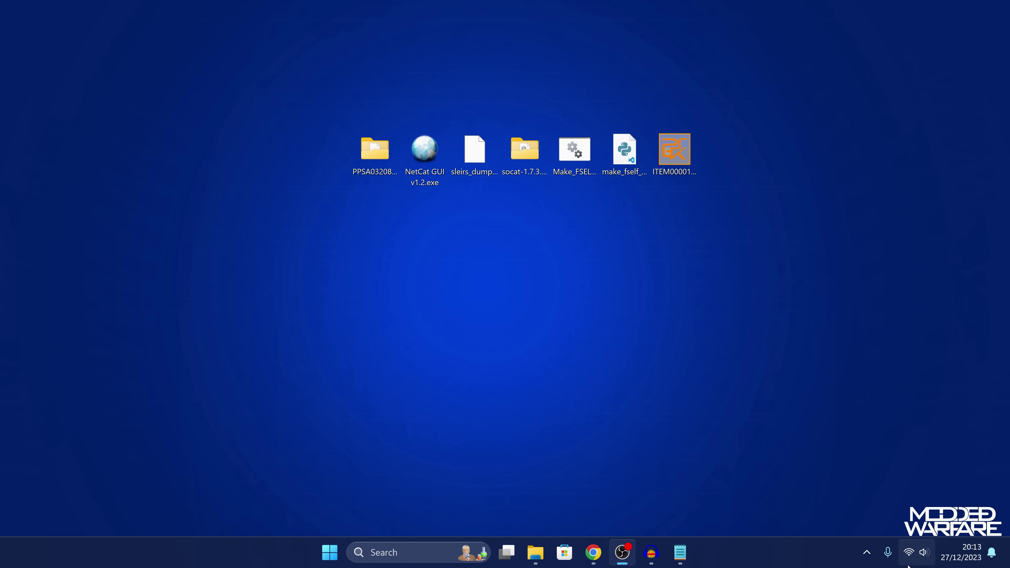
click(866, 554)
click(815, 513)
click(848, 489)
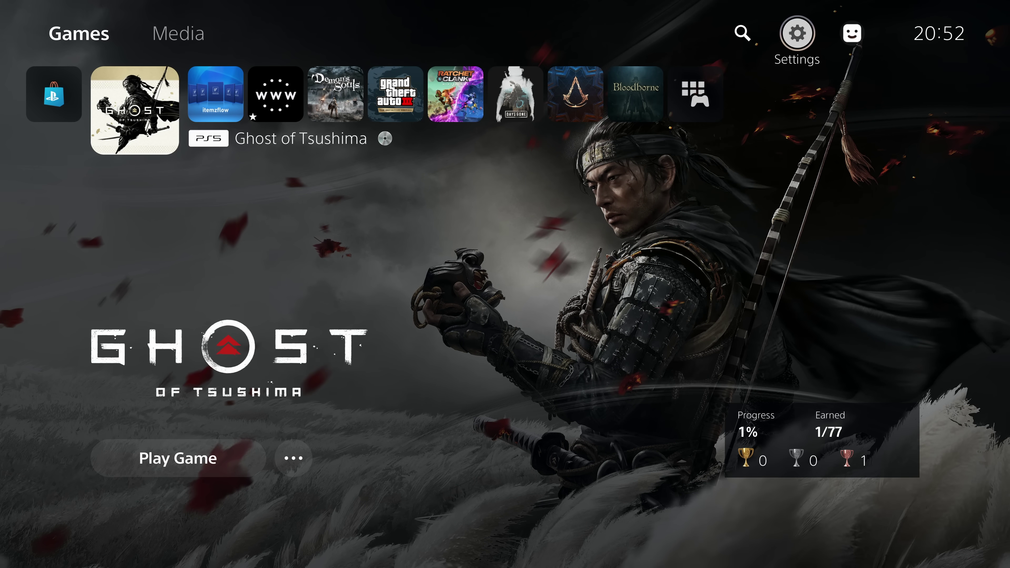
- Navigate Settings > Storage > Console Storage > Saved Data to the PS5 Games saves
key(Return)
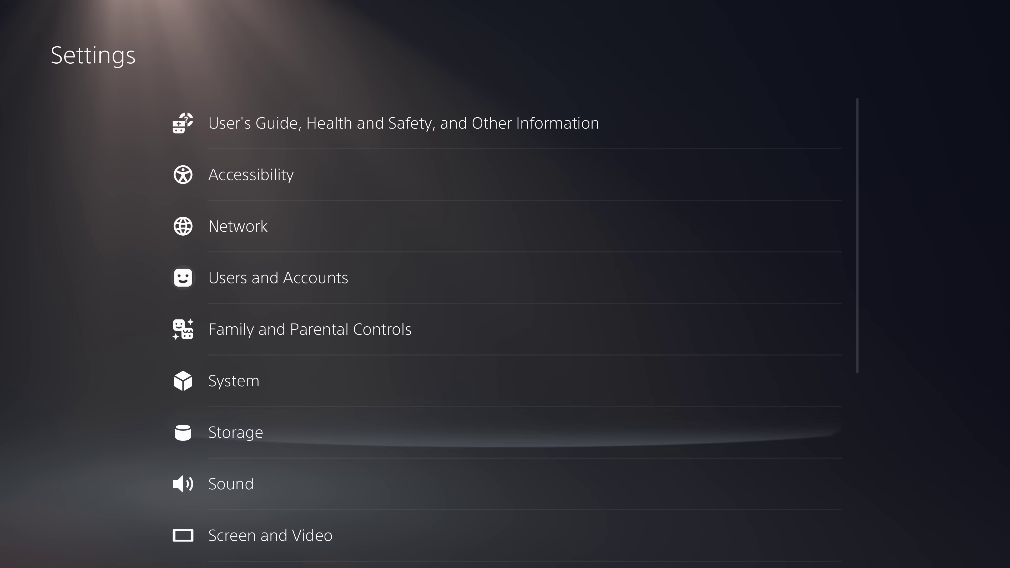
key(Return)
key(Down)
key(Up)
key(Down)
key(Up)
key(Right)
key(Down)
key(Down)
key(Return)
key(Down)
key(Up)
key(Return)
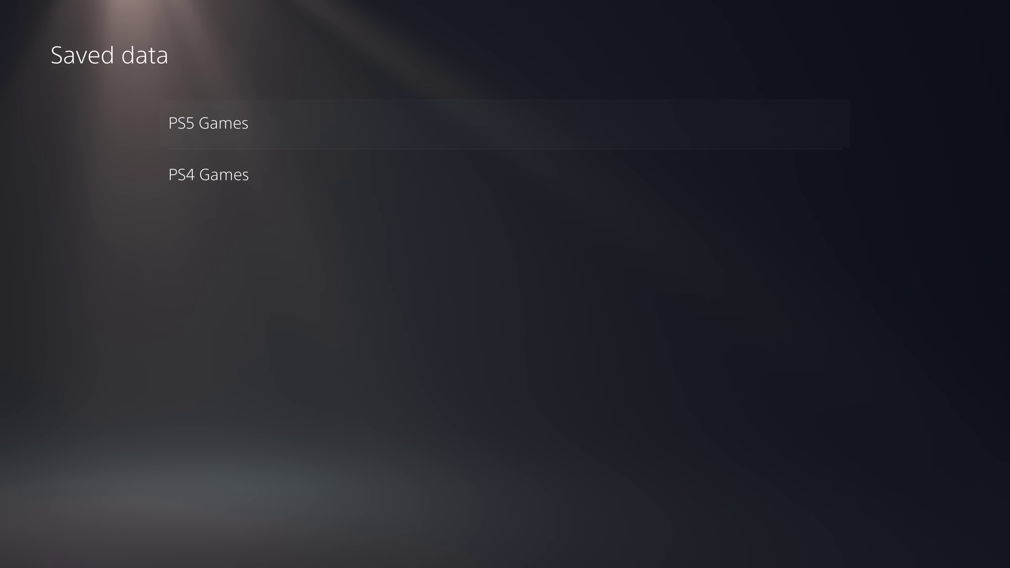
- Tick the 3.15 MB Ghost of Tsushima save and delete it
key(Right)
key(Down)
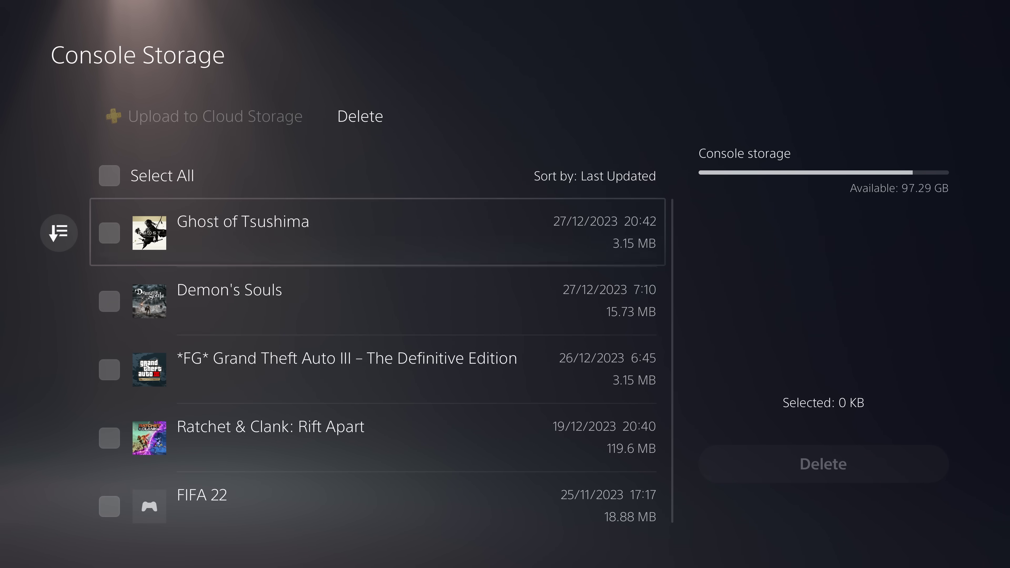
key(Return)
key(Right)
key(Return)
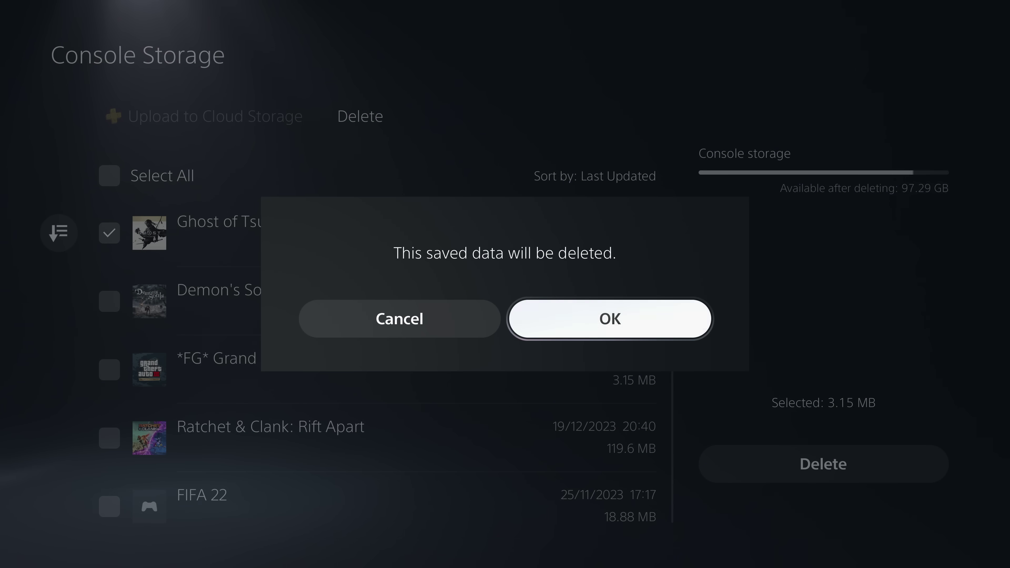
key(Return)
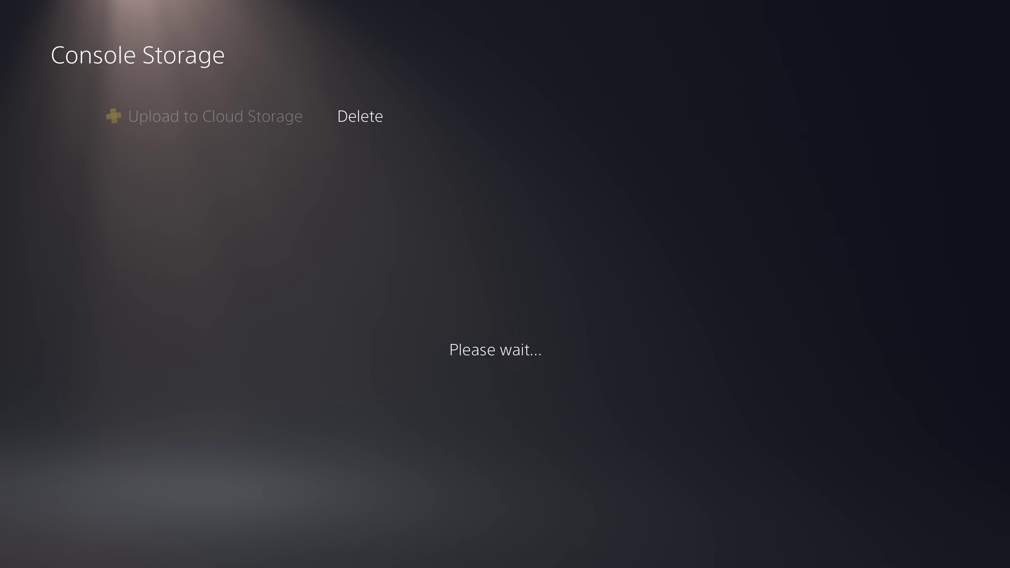
- Back out to the PS5 home screen and move along the games row
key(Escape)
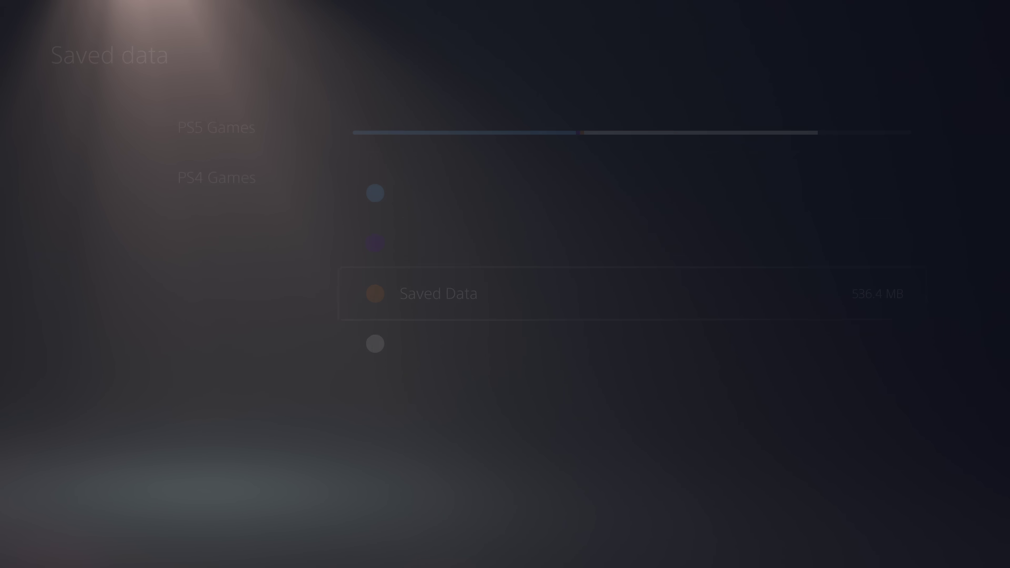
key(Escape)
key(Escape)
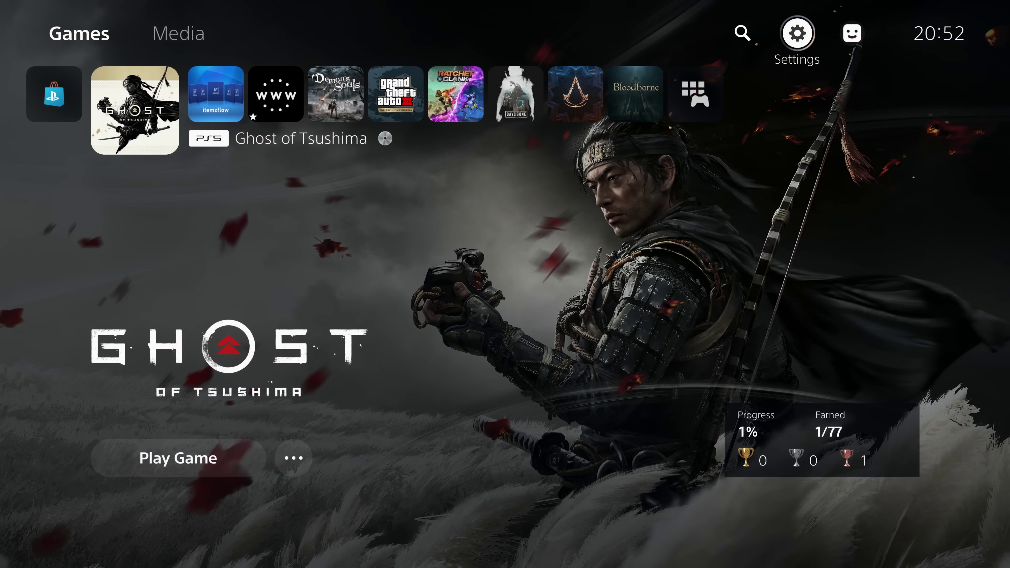
key(Down)
key(Right)
- Browse the Ghost of Tsushima options menu from its home-screen tile, then close it
key(Left)
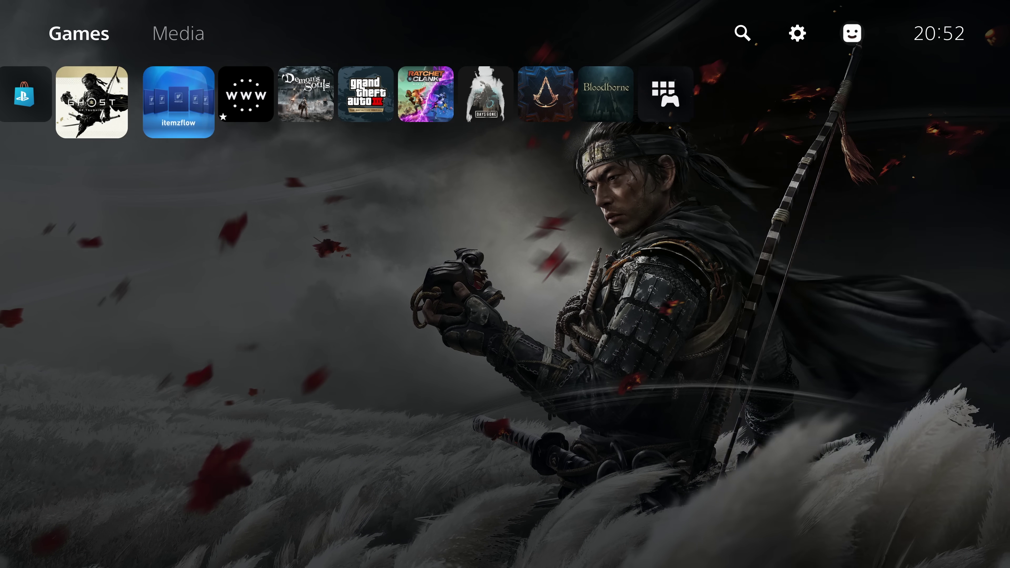
key(Left)
key(Menu)
key(Down)
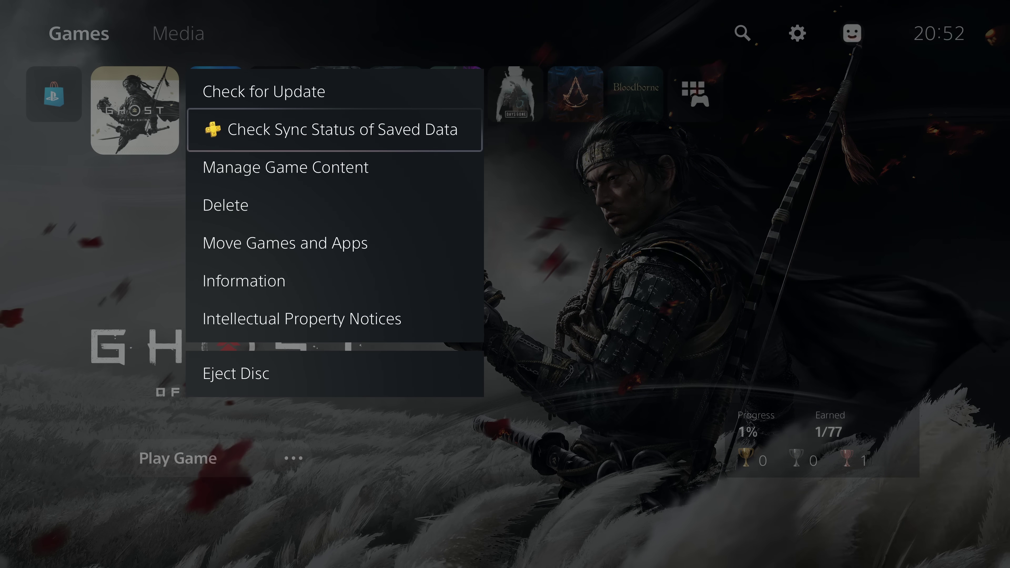
key(Down)
key(Down)
key(Down)
key(Up)
key(Down)
key(Up)
- Reopen Ghost of Tsushima's options and delete the game
key(Down)
key(Down)
key(Down)
key(Down)
key(Escape)
key(Right)
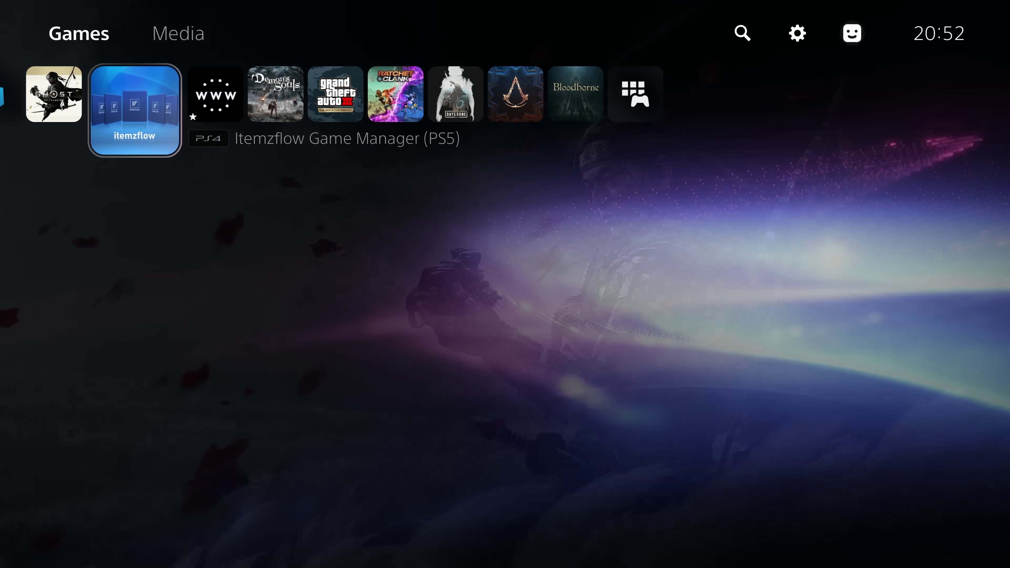
key(Left)
key(Menu)
key(Down)
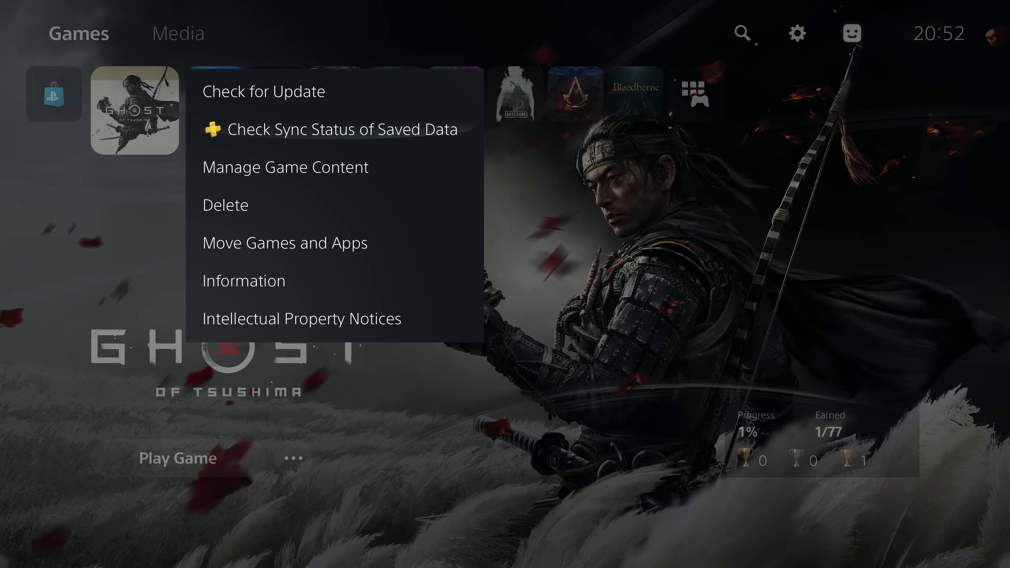
key(Down)
key(Down)
key(Return)
key(Return)
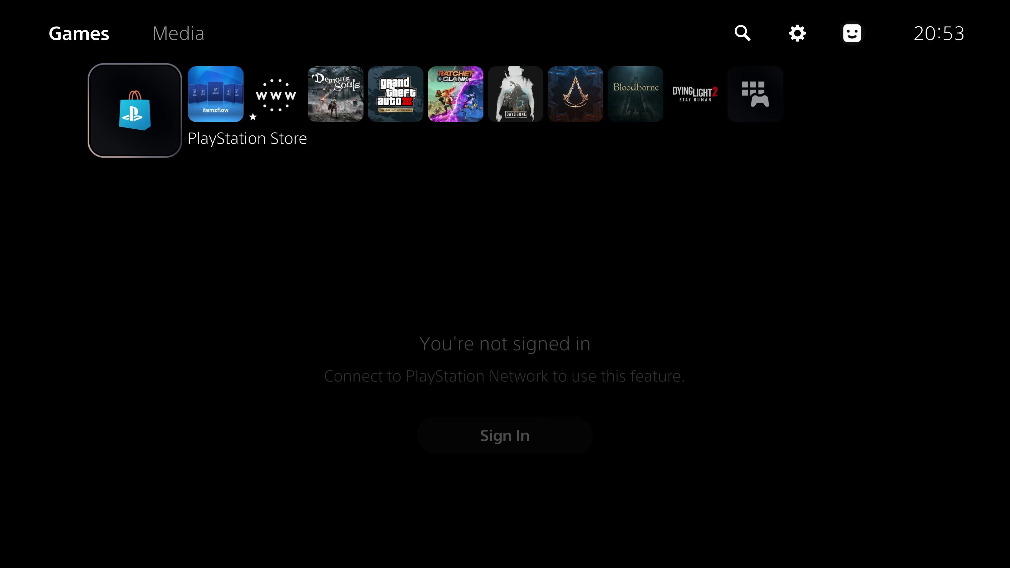
key(Right)
- Start Itemzflow and set the PS5 App path to /mnt/usb0/PPSA03208-app0
key(Return)
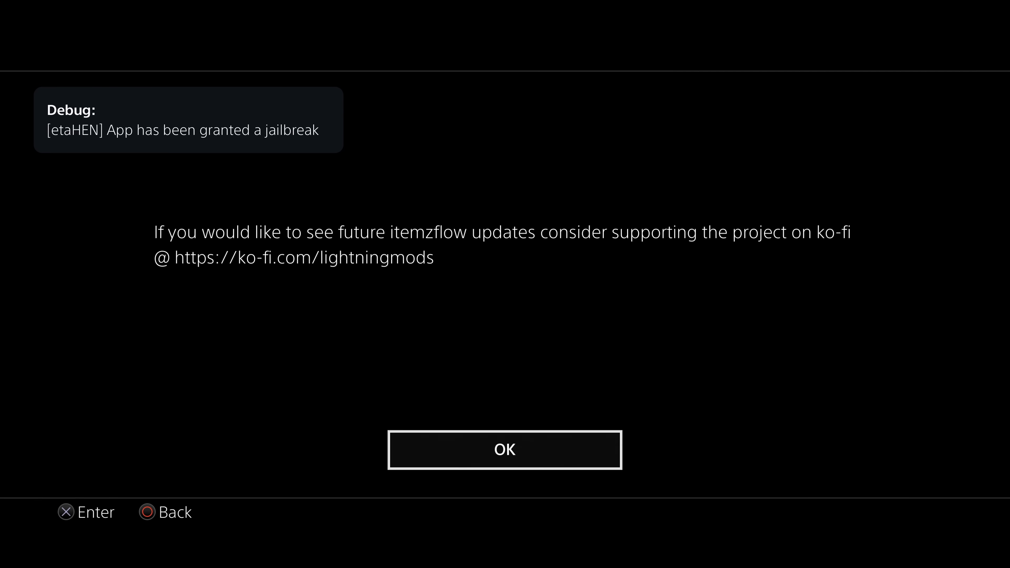
key(Return)
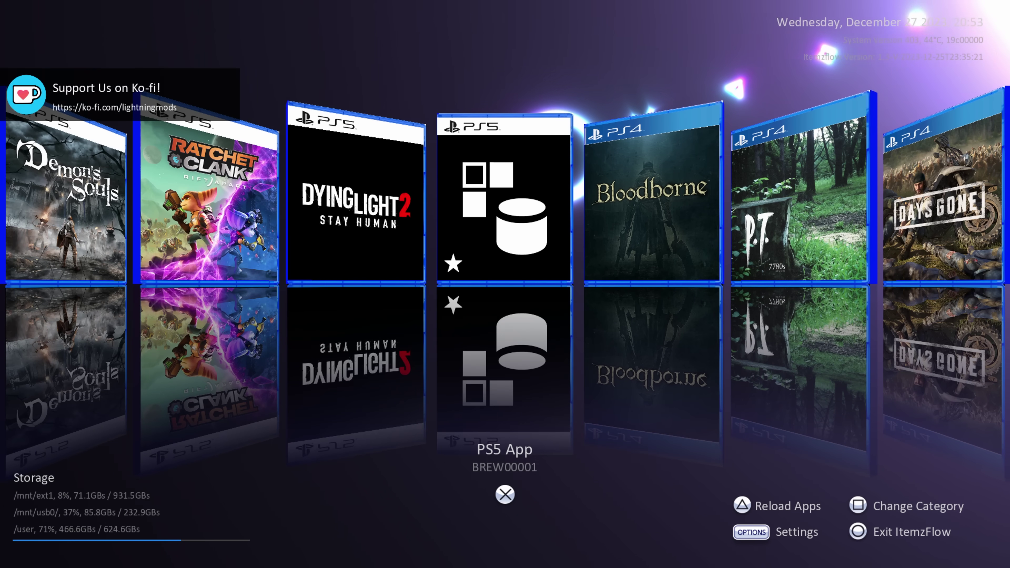
key(Return)
key(Return)
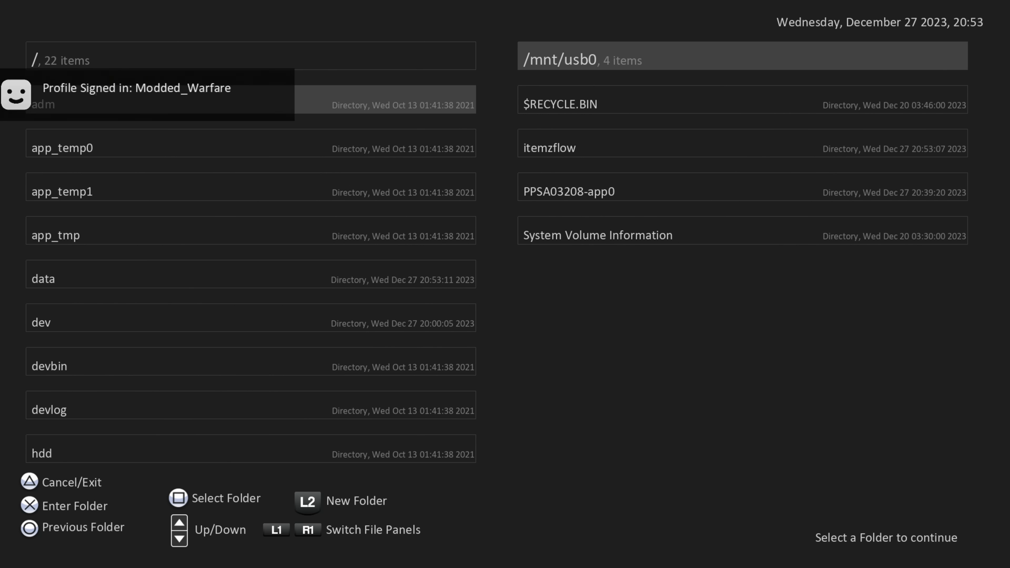
key(Down)
key(Down)
key(Down)
key(Up)
key(Up)
key(Down)
key(Down)
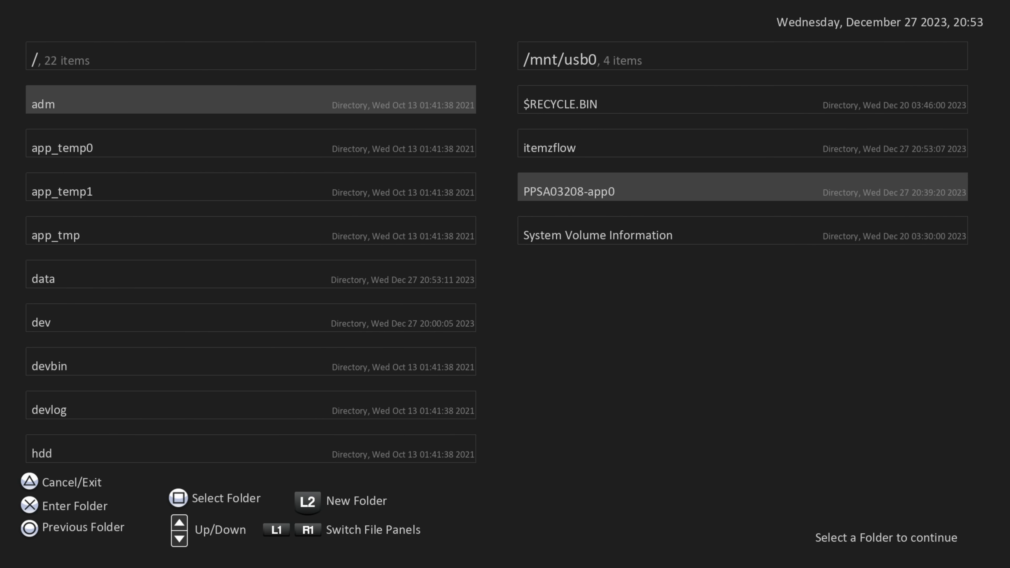
key(Return)
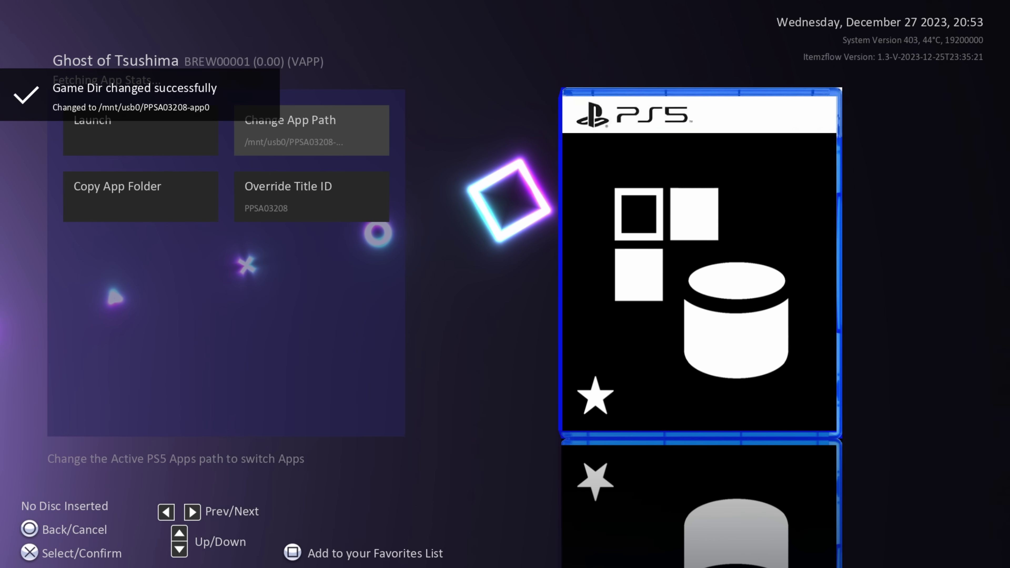
- Launch Ghost of Tsushima from the PS5 App entry's options
key(Down)
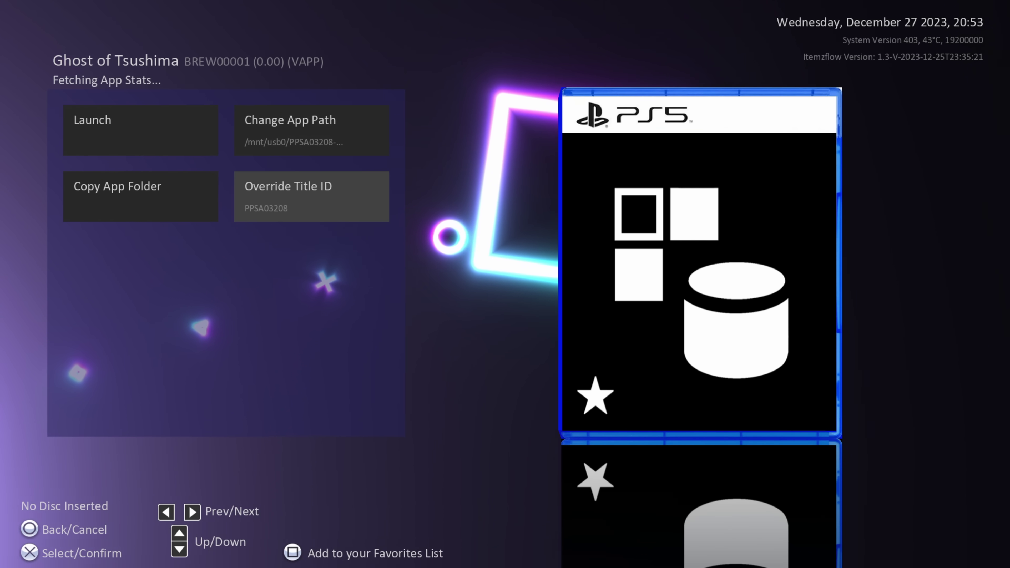
key(Left)
key(Up)
key(Return)
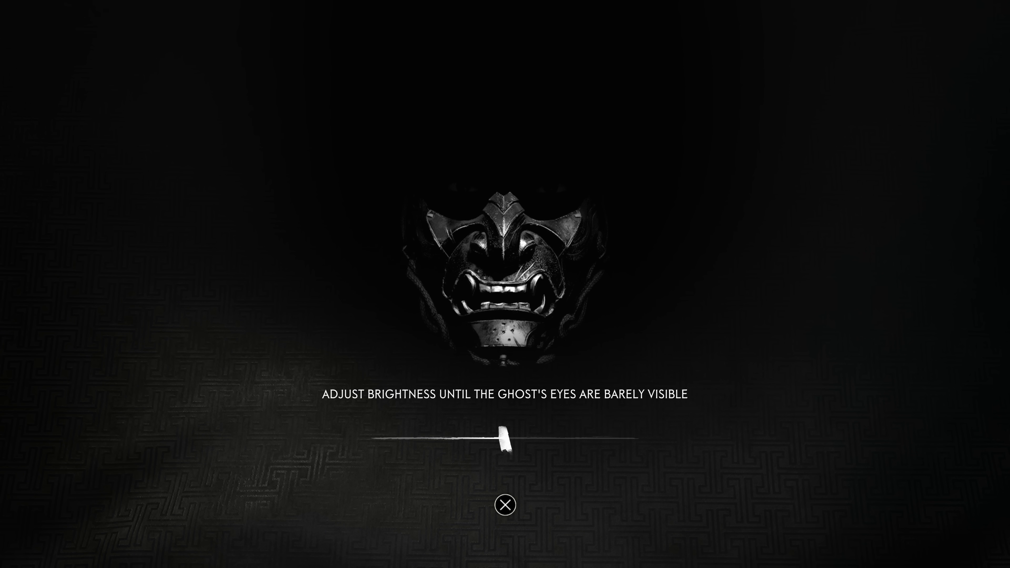
- Accept the brightness calibration screen so the intro proceeds to Change Difficulty
key(Return)
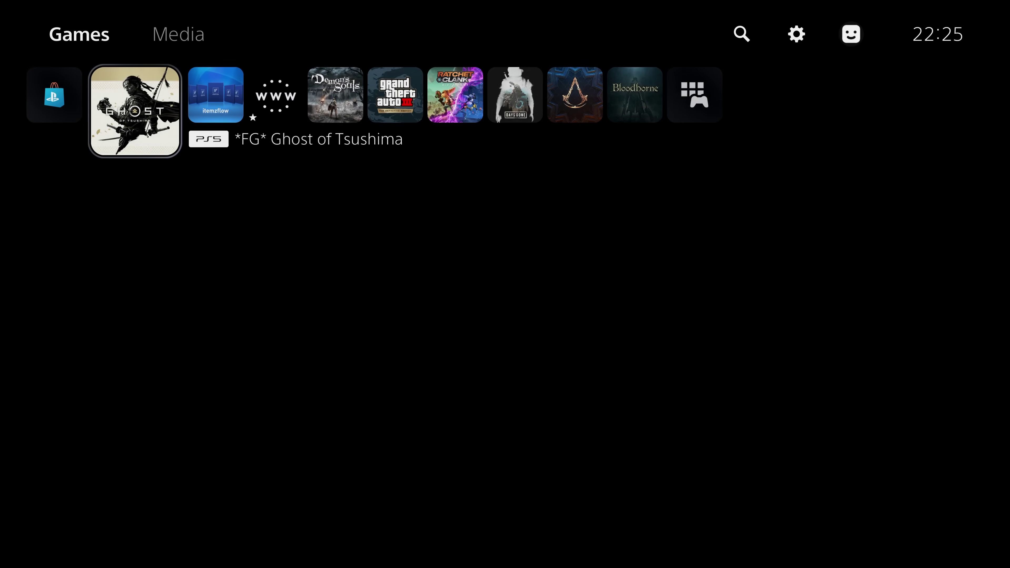
- Go to the home screen and highlight *FG* Ghost of Tsushima, showing 1% progress
key(Right)
key(Left)
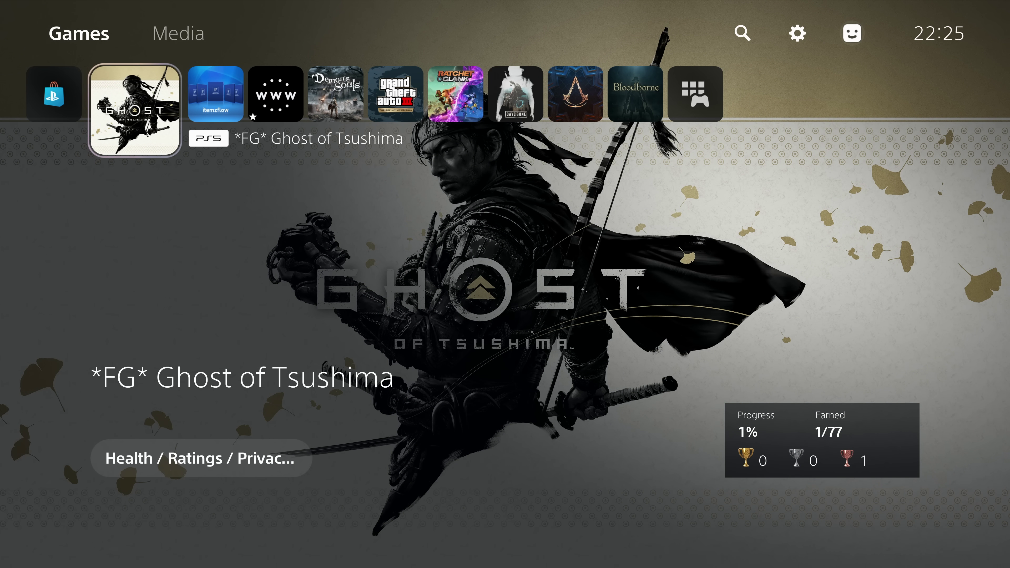
key(Right)
key(Left)
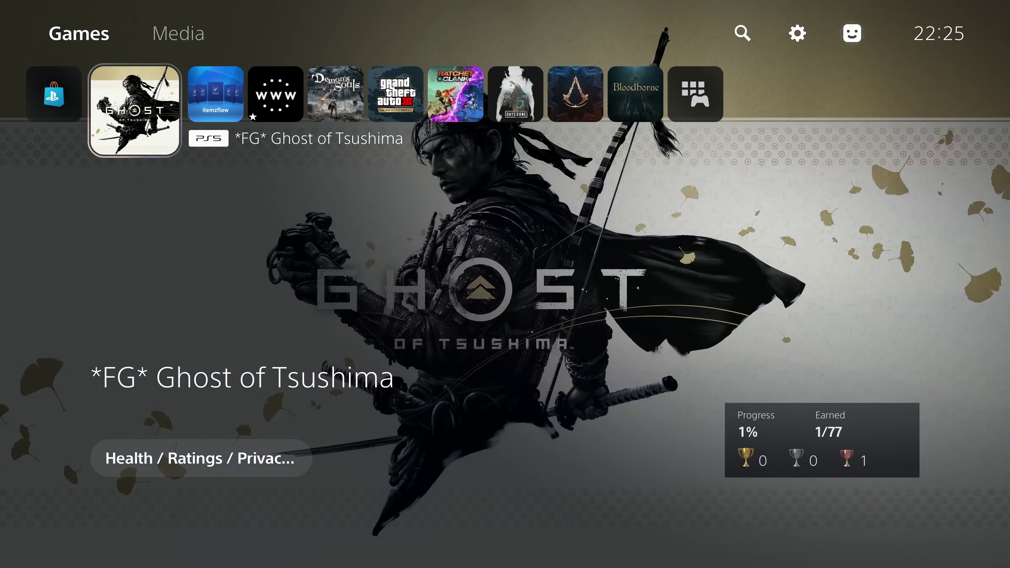